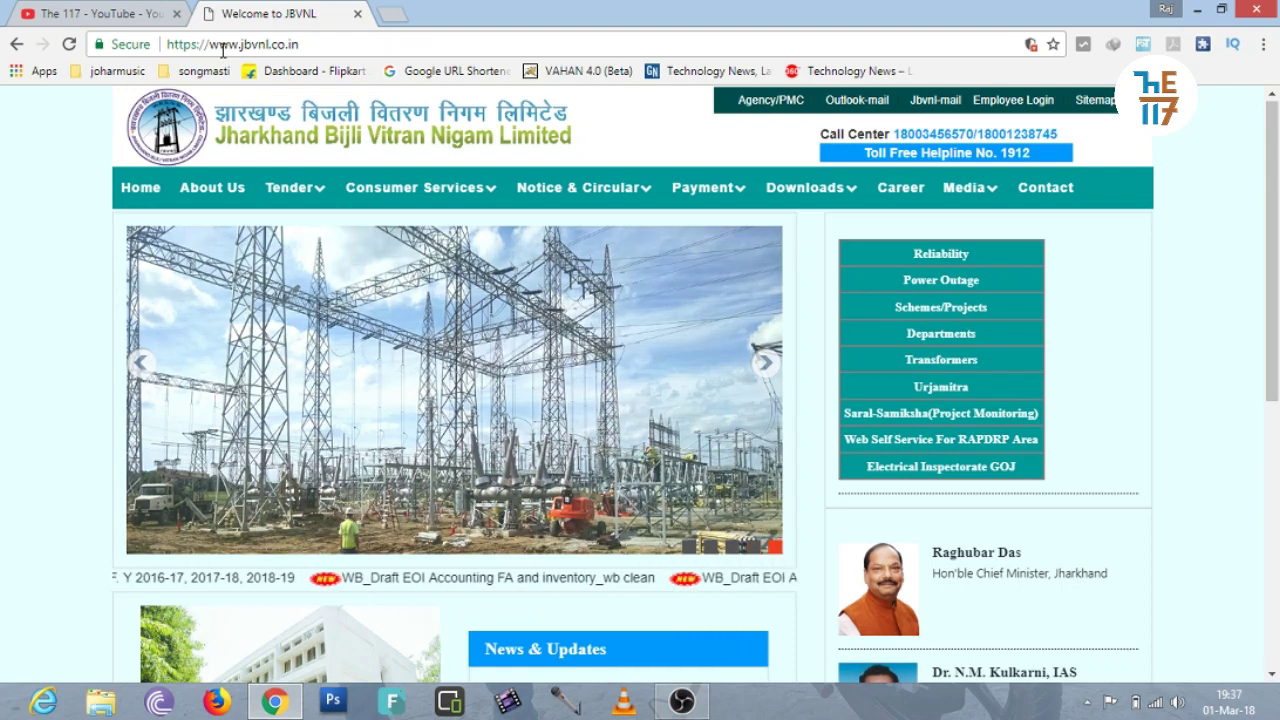
# From JBVNL's Consumer Services menu, open the Suvidha New Connection registration page in a new tab.
pyautogui.click(314, 44)
pyautogui.click(314, 44)
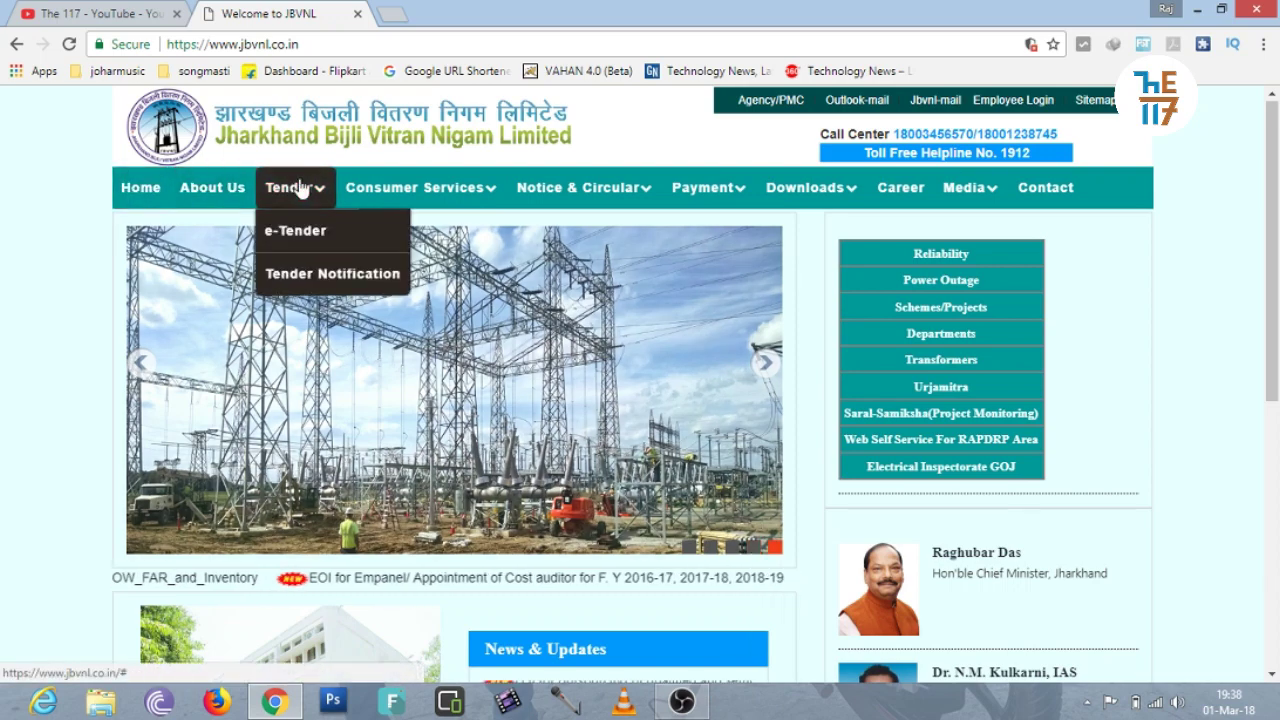
pyautogui.moveTo(388, 192)
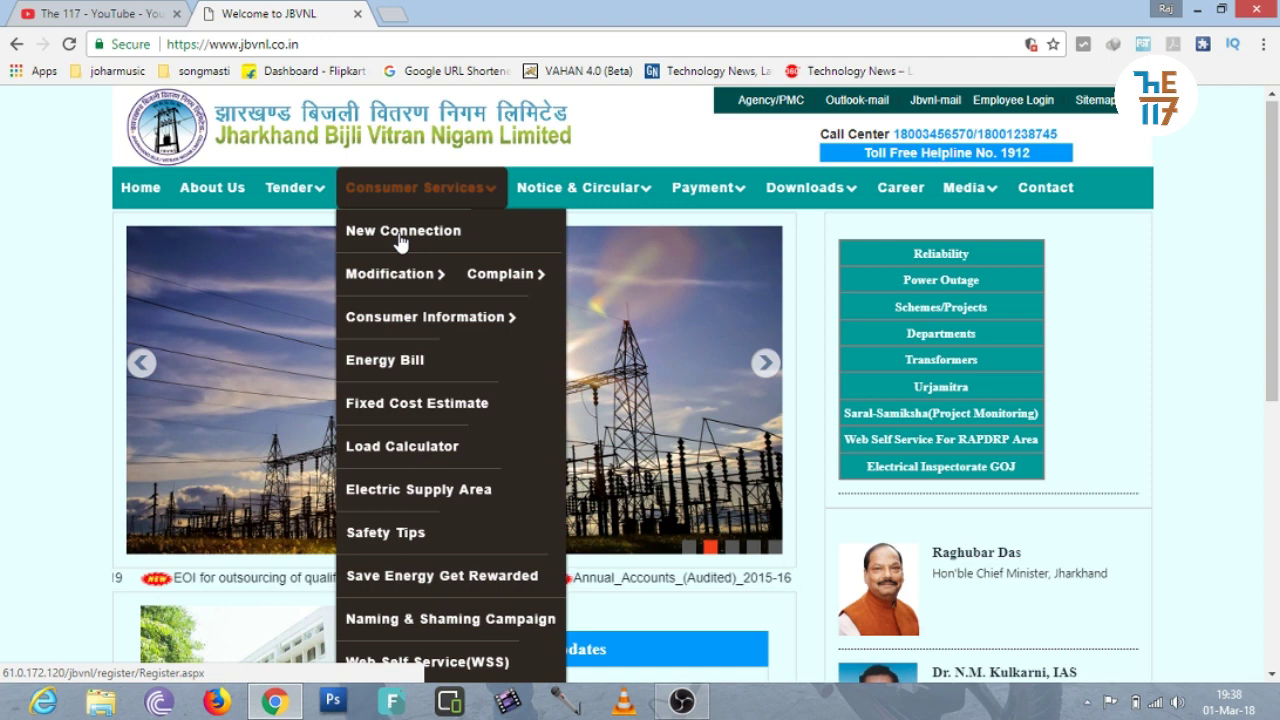
pyautogui.click(400, 240)
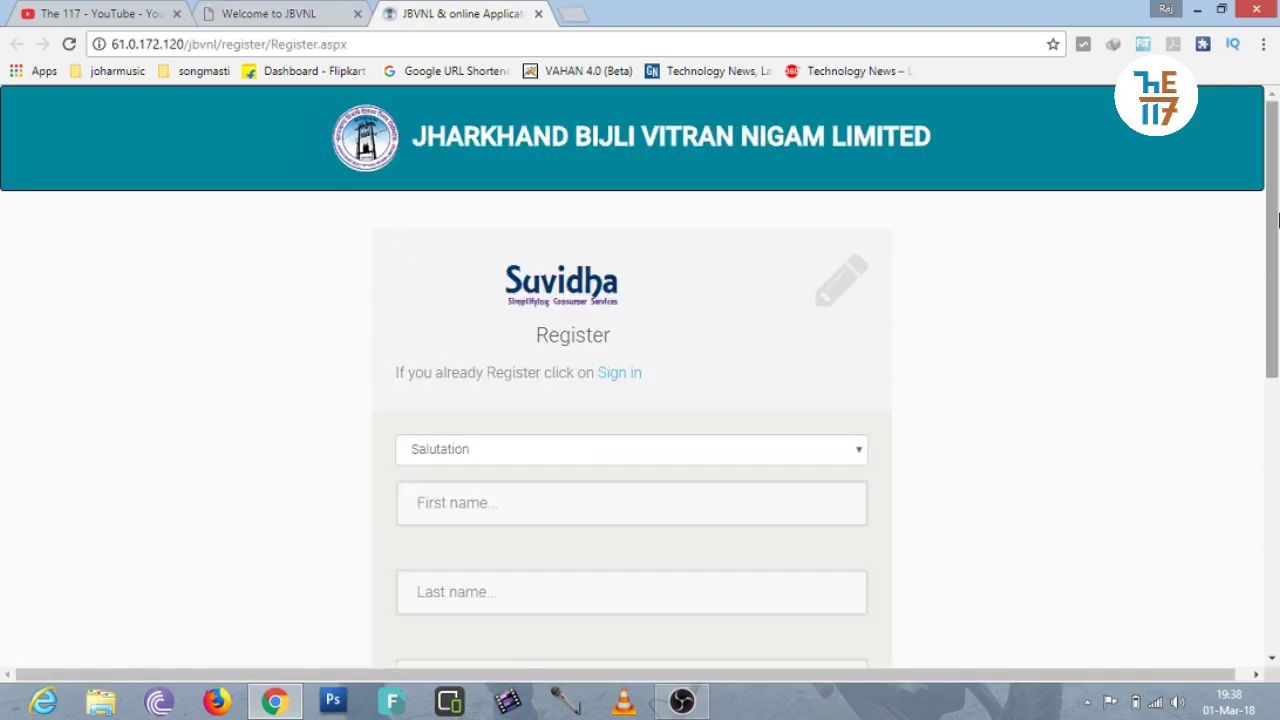
# Choose Mr. as salutation, autofill the saved personal details, and delete the mobile number.
pyautogui.moveTo(1277, 218)
pyautogui.mouseDown()
pyautogui.moveTo(1277, 396)
pyautogui.moveTo(1277, 205)
pyautogui.mouseUp()
pyautogui.moveTo(1277, 205); pyautogui.dragTo(1277, 282)
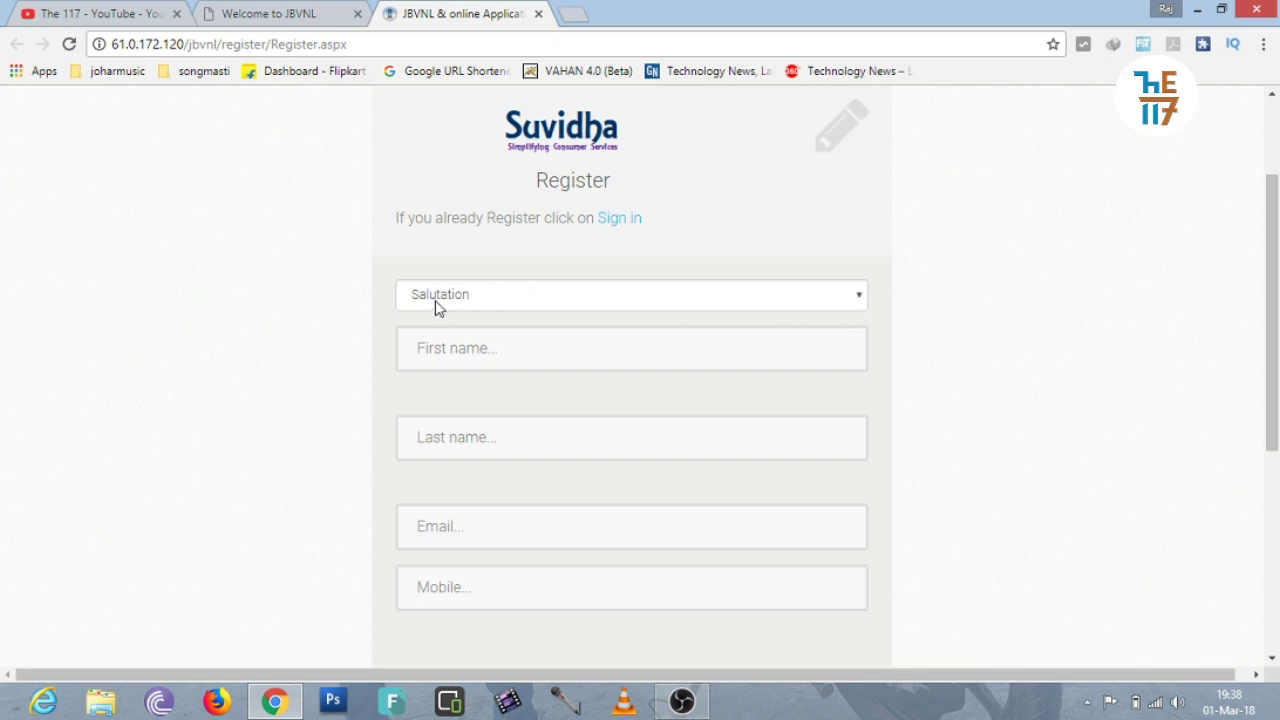
pyautogui.click(499, 300)
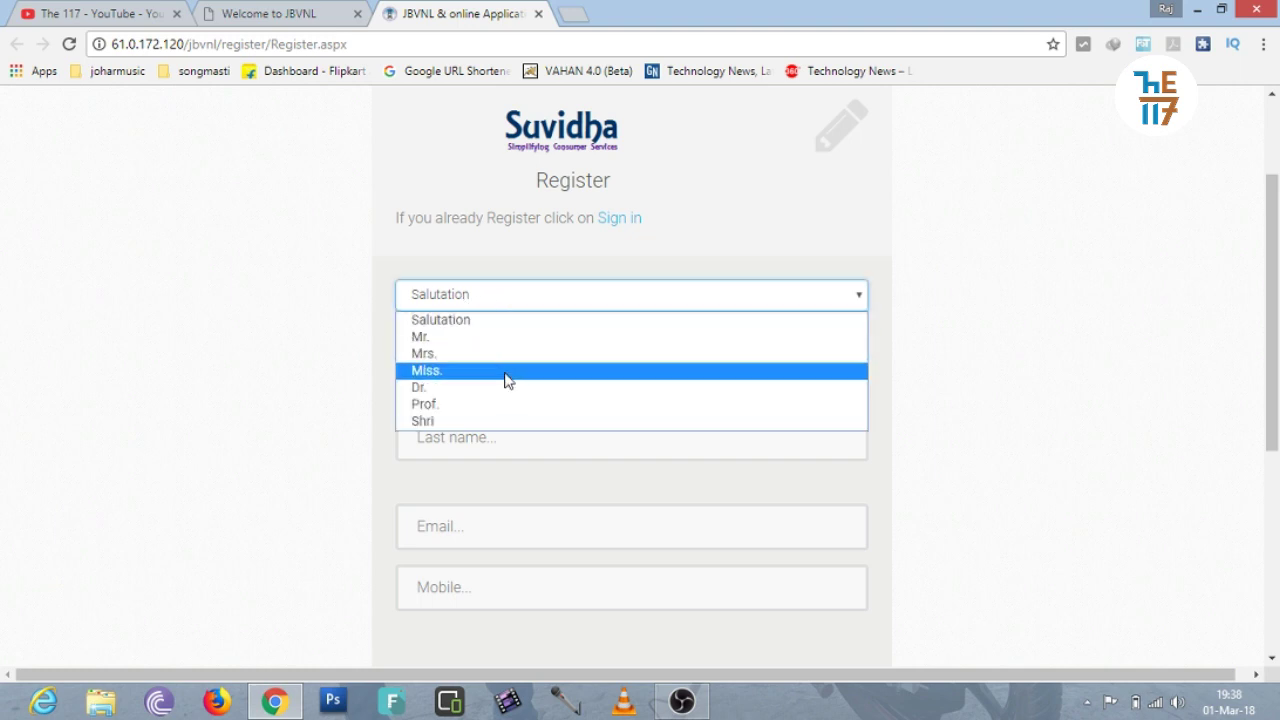
pyautogui.click(420, 337)
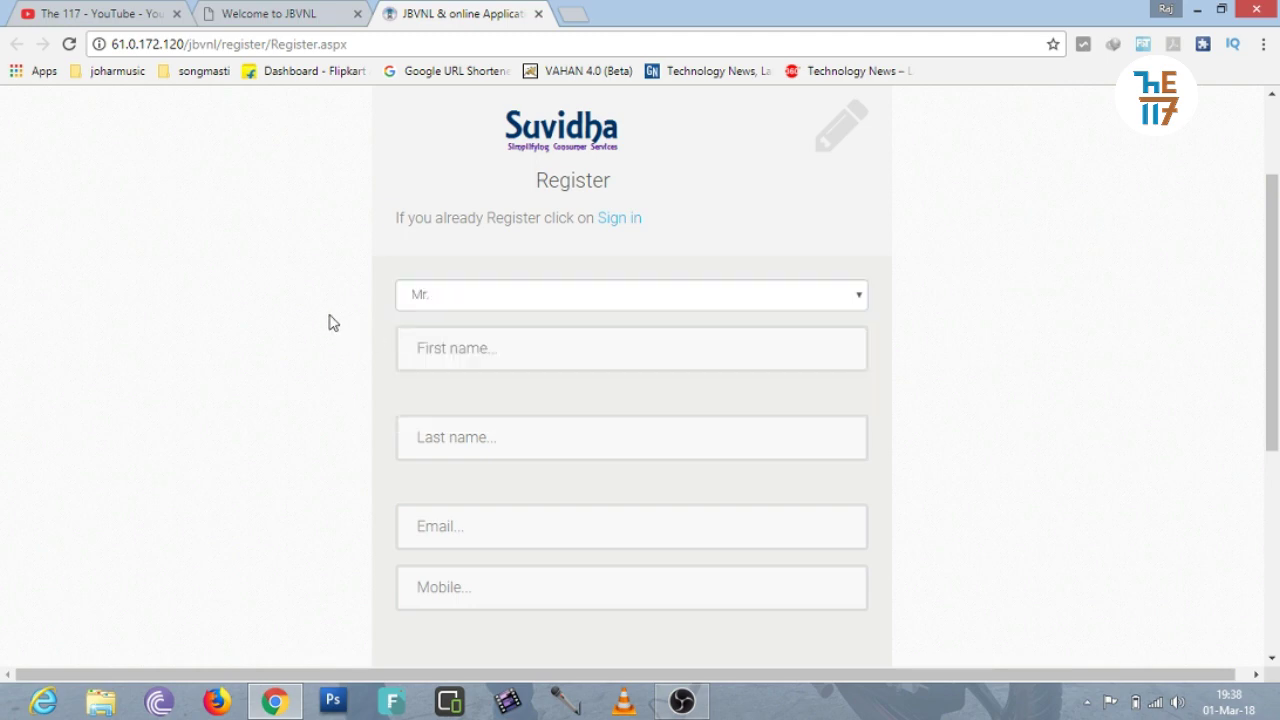
pyautogui.click(476, 358)
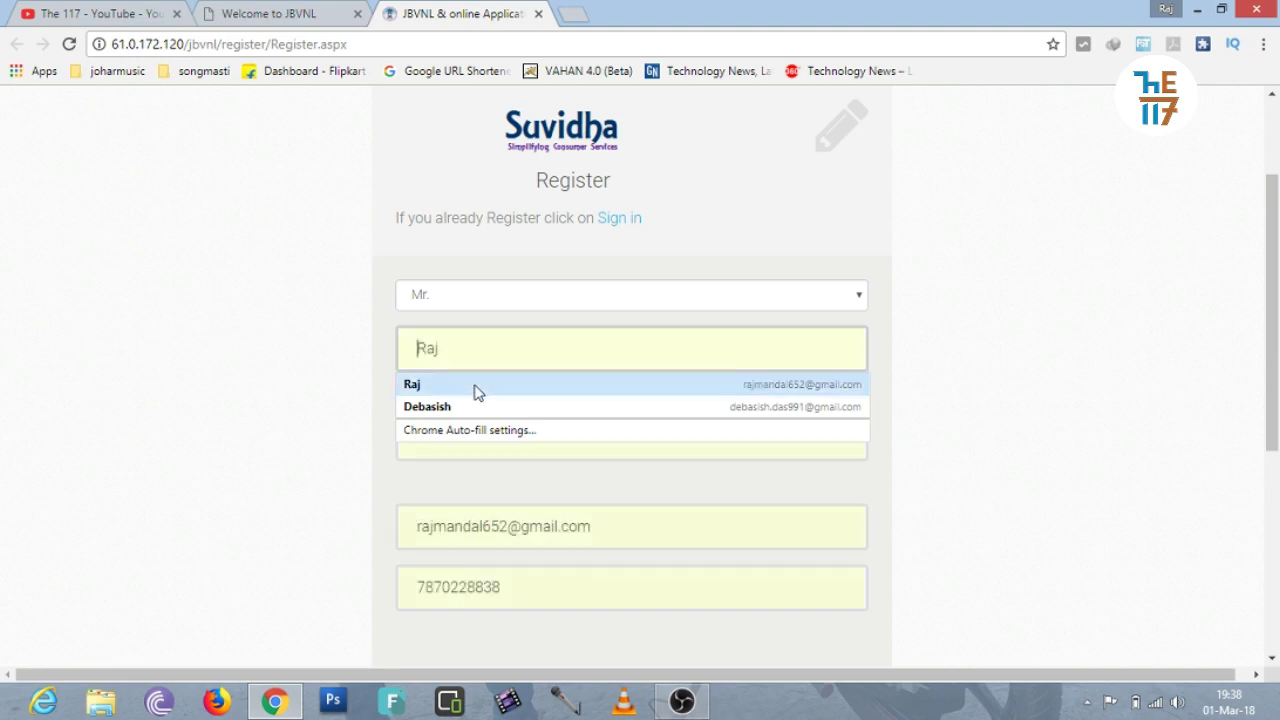
pyautogui.click(476, 390)
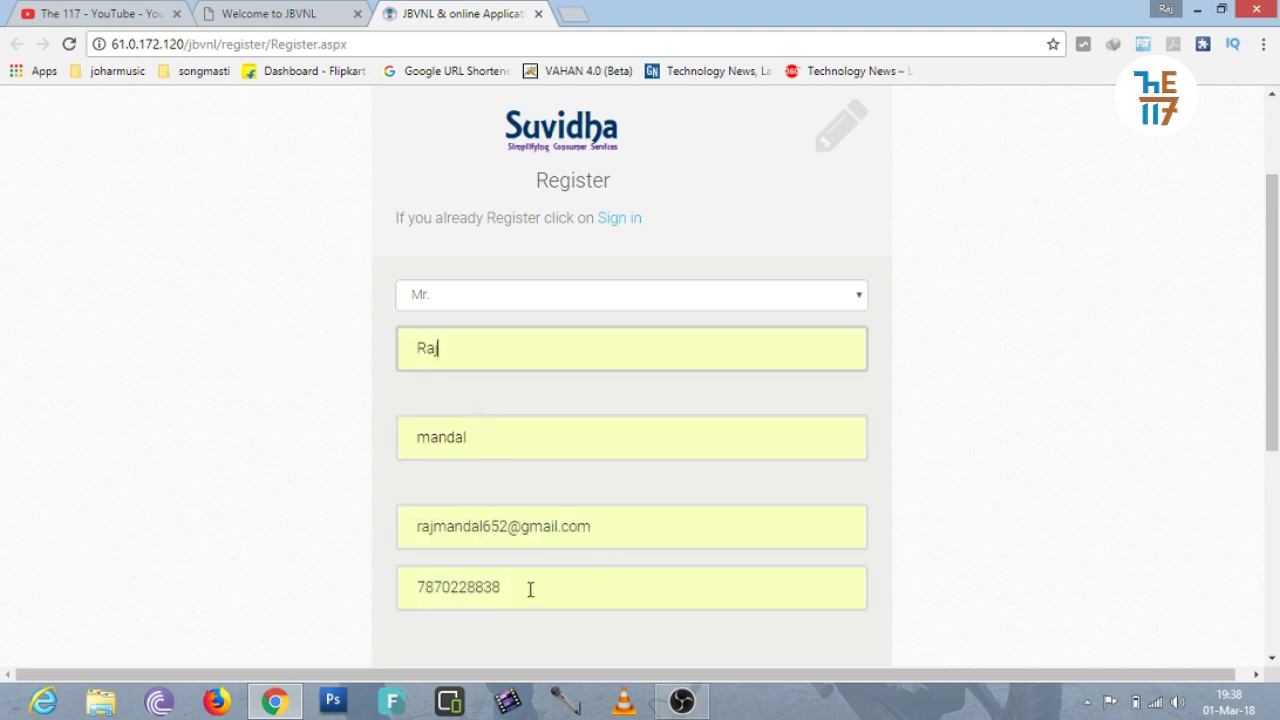
pyautogui.moveTo(1264, 343); pyautogui.dragTo(1276, 466)
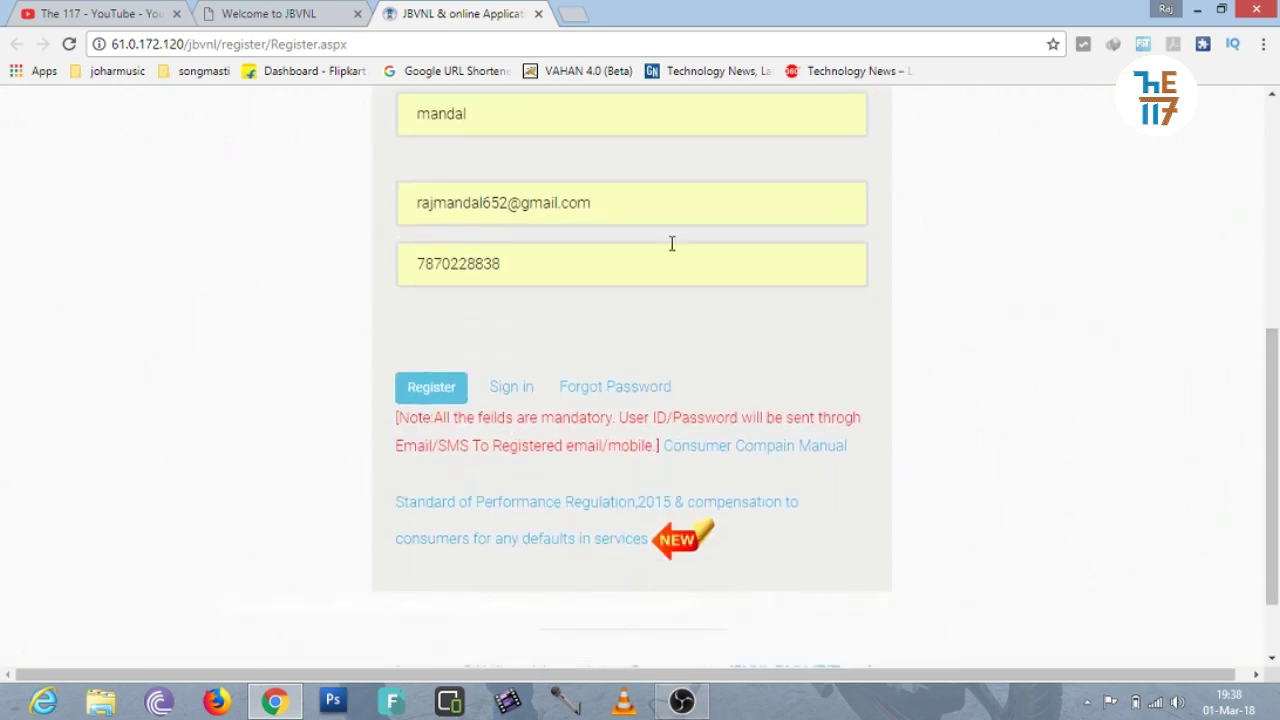
pyautogui.moveTo(542, 275); pyautogui.dragTo(309, 280)
pyautogui.press('BackSpace')
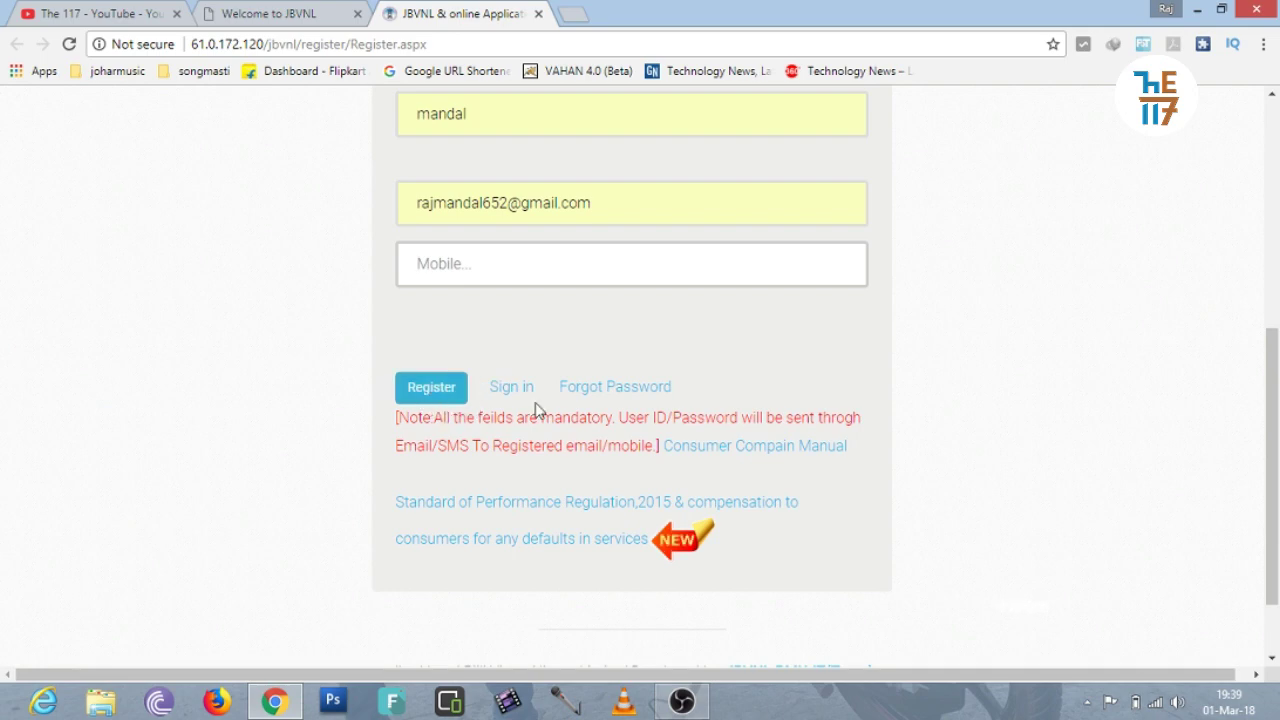
# Check the filled first name, last name and e-mail, and the now-empty mobile field.
pyautogui.moveTo(1271, 450); pyautogui.dragTo(1271, 251)
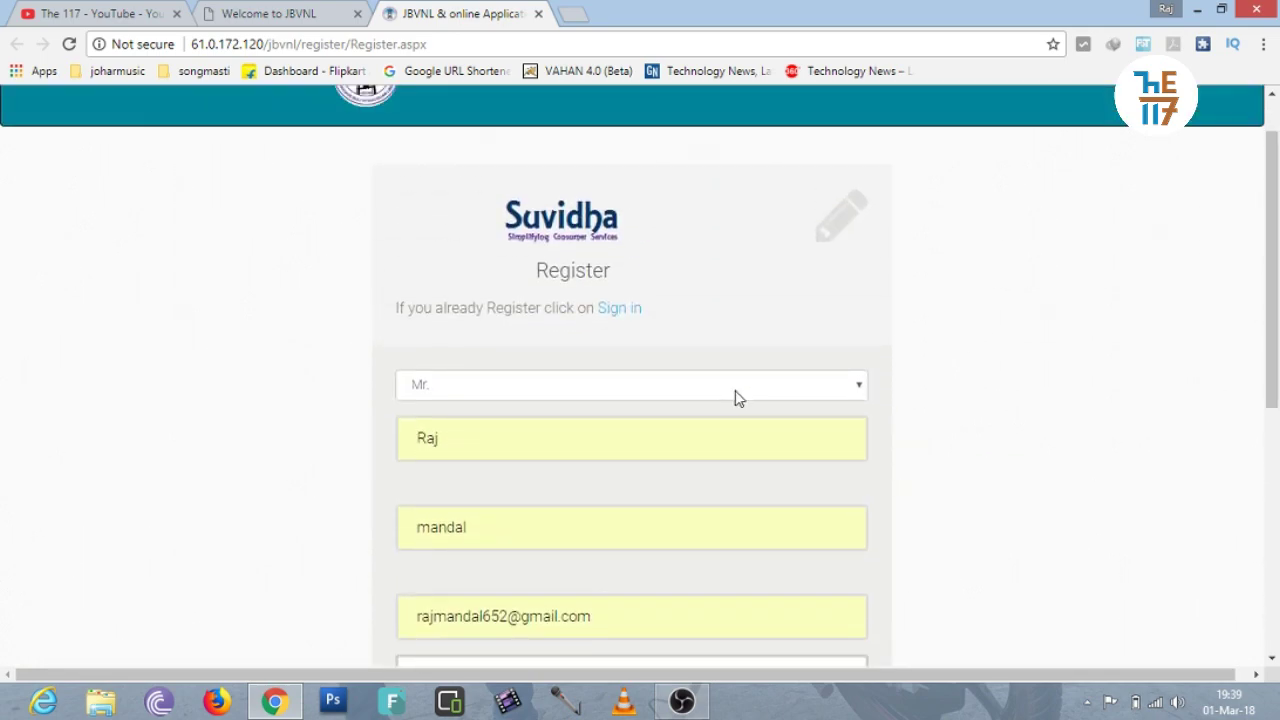
pyautogui.moveTo(1276, 317); pyautogui.dragTo(1276, 365)
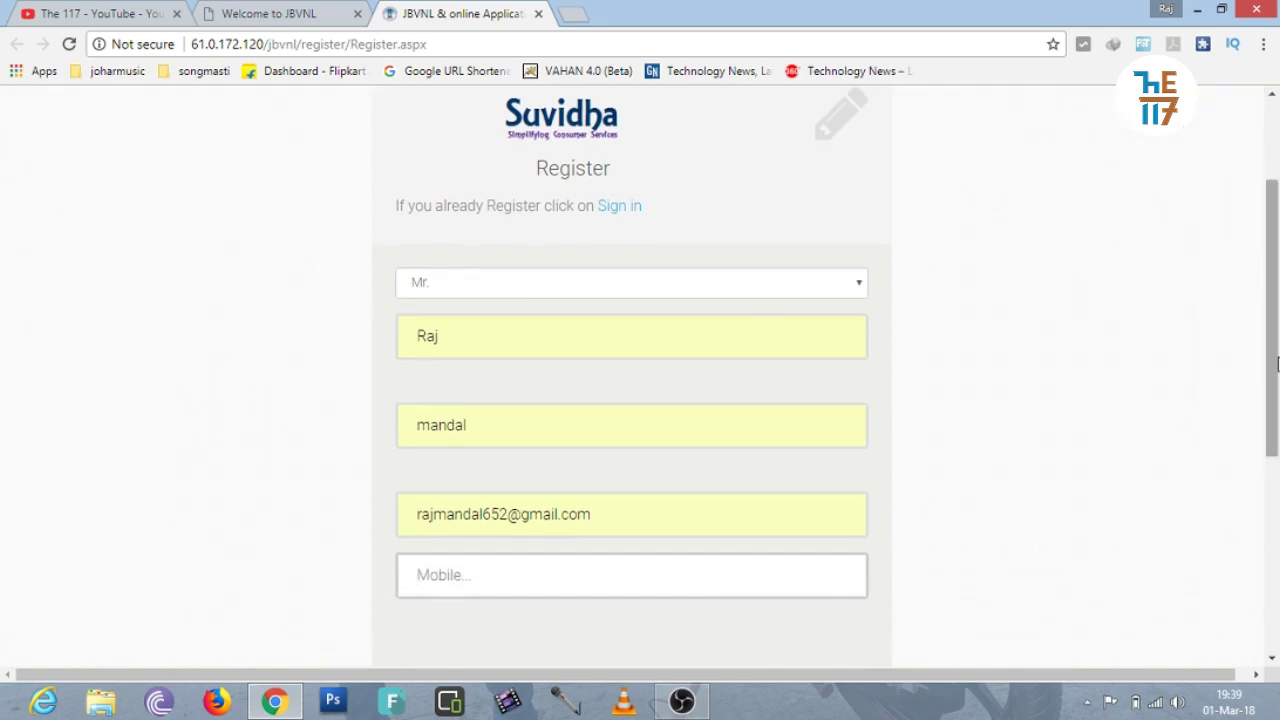
pyautogui.click(740, 337)
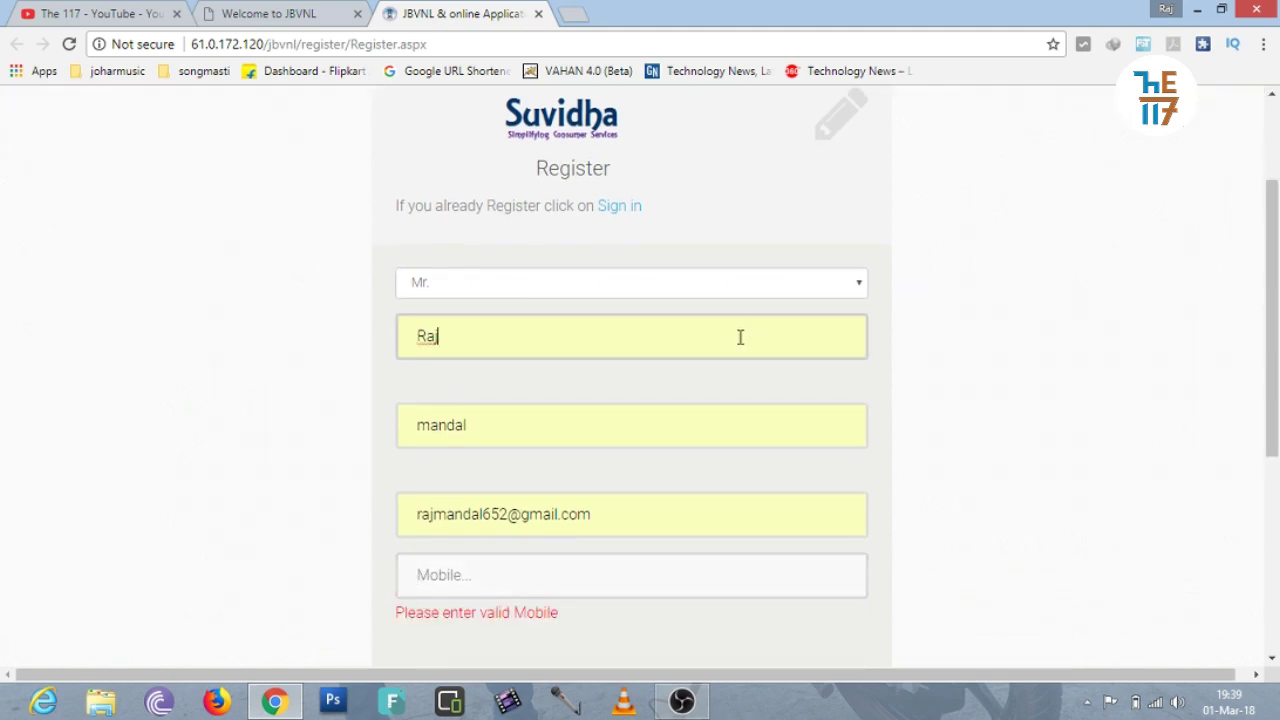
pyautogui.click(664, 437)
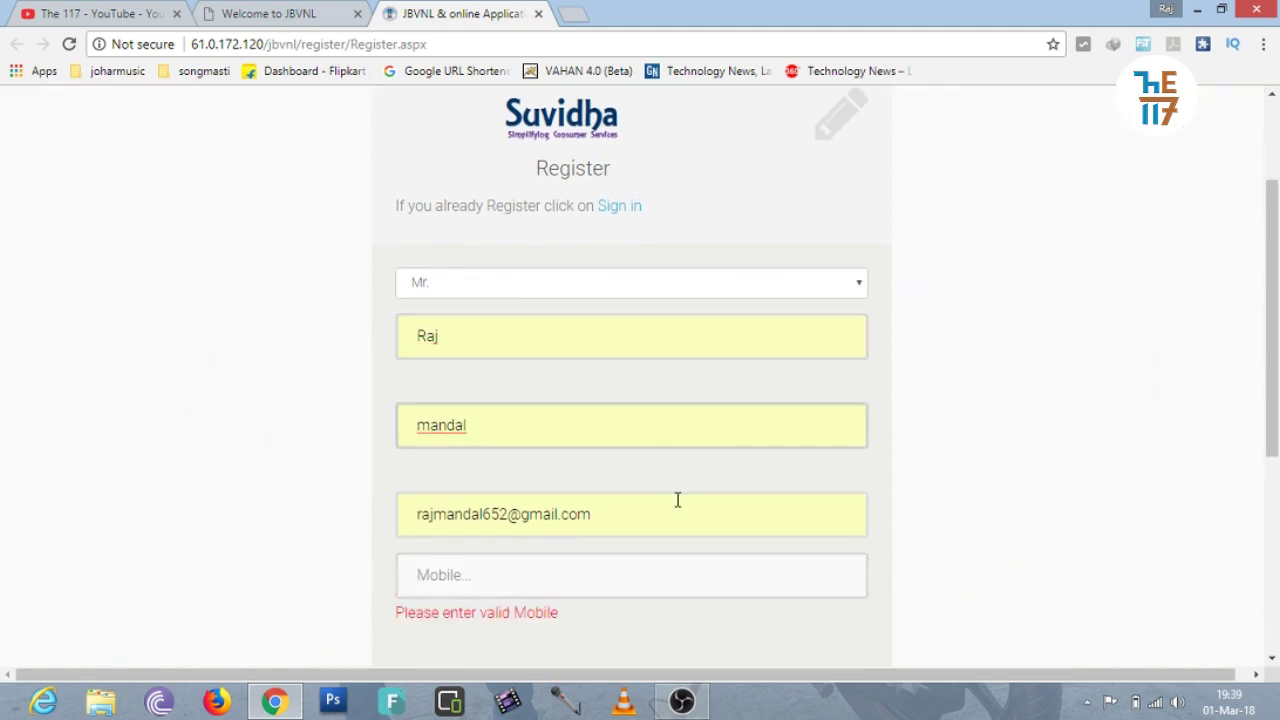
pyautogui.click(677, 521)
pyautogui.click(677, 574)
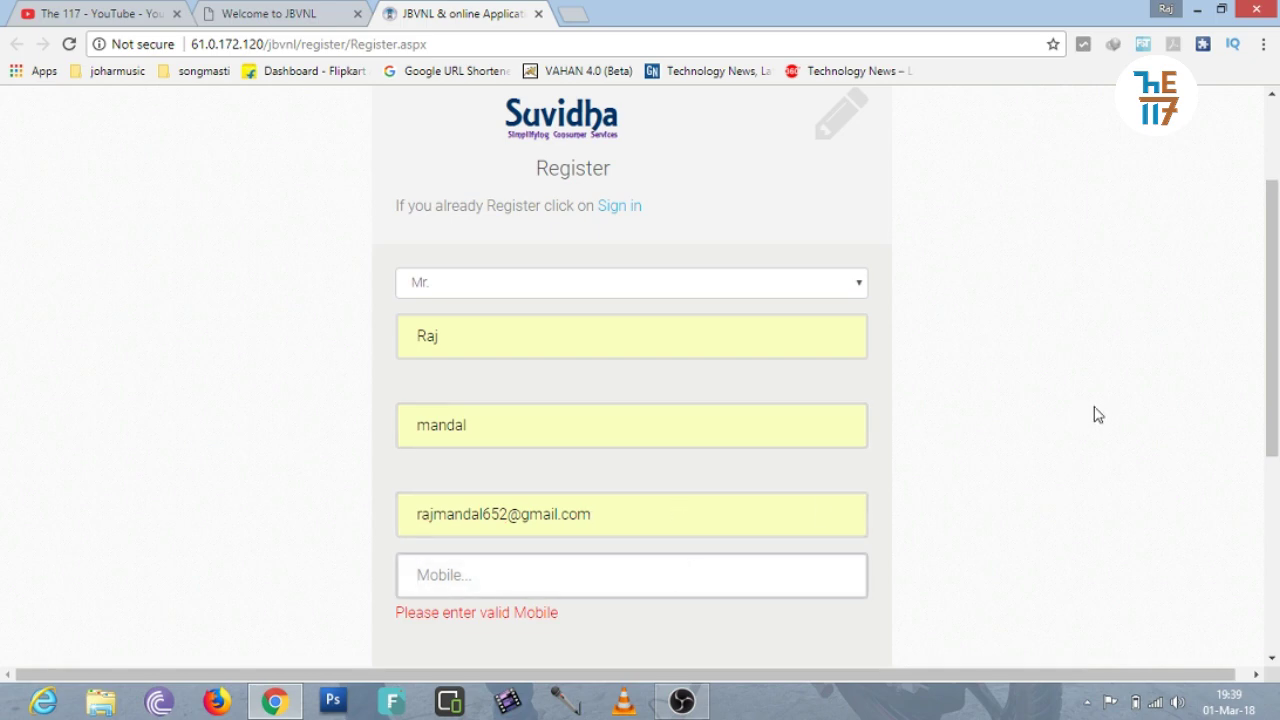
pyautogui.moveTo(1277, 349); pyautogui.dragTo(1277, 416)
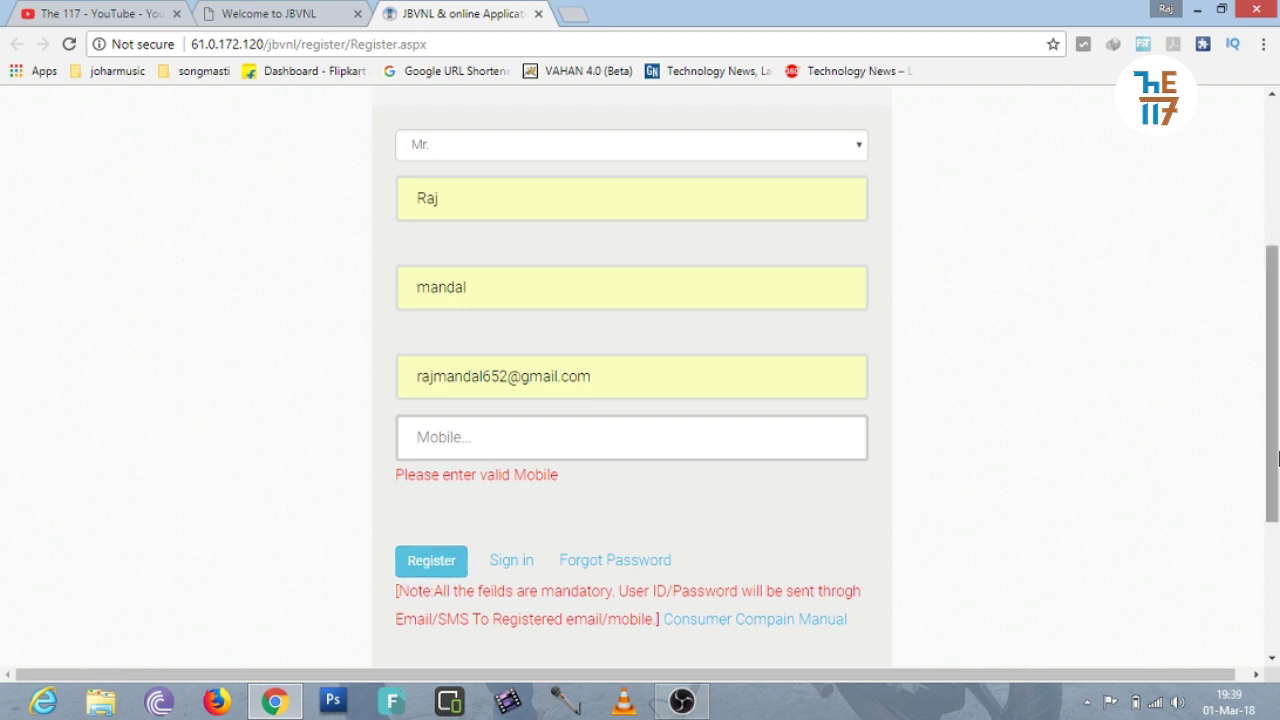
pyautogui.moveTo(1272, 460); pyautogui.dragTo(1277, 315)
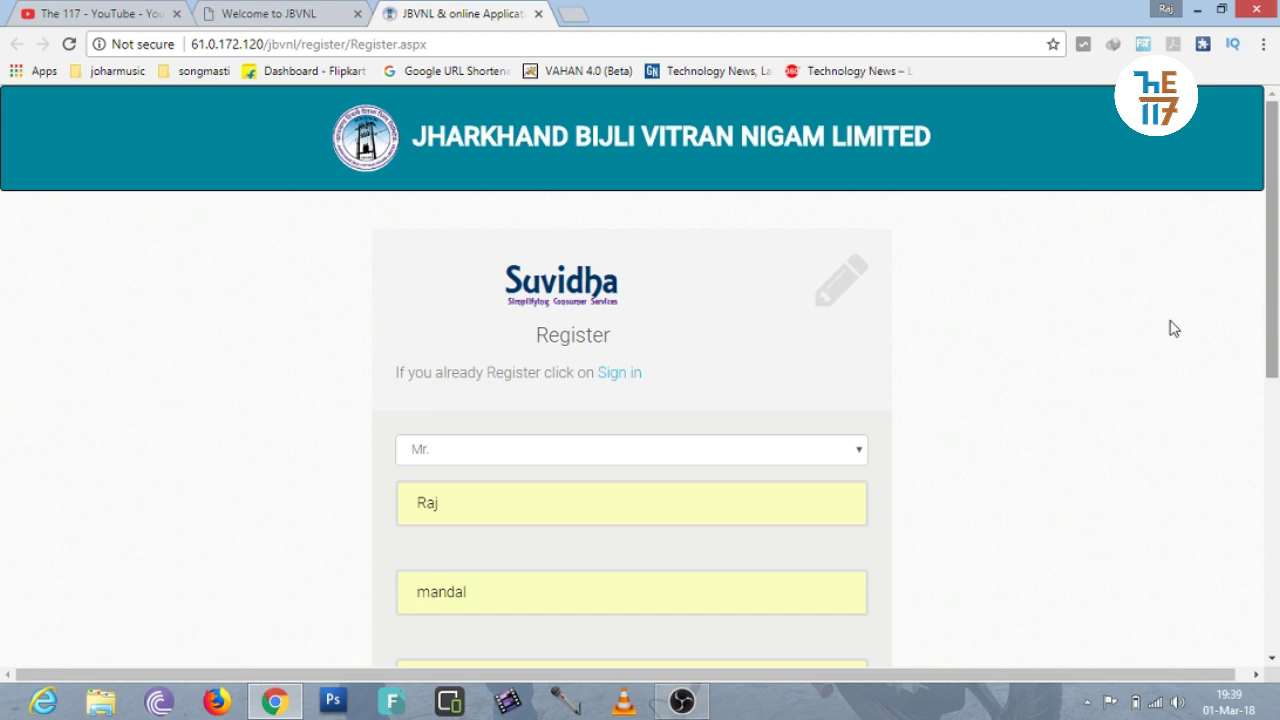
# Sign in to the Suvidha portal using Chrome's saved consumer user ID and password.
pyautogui.click(620, 374)
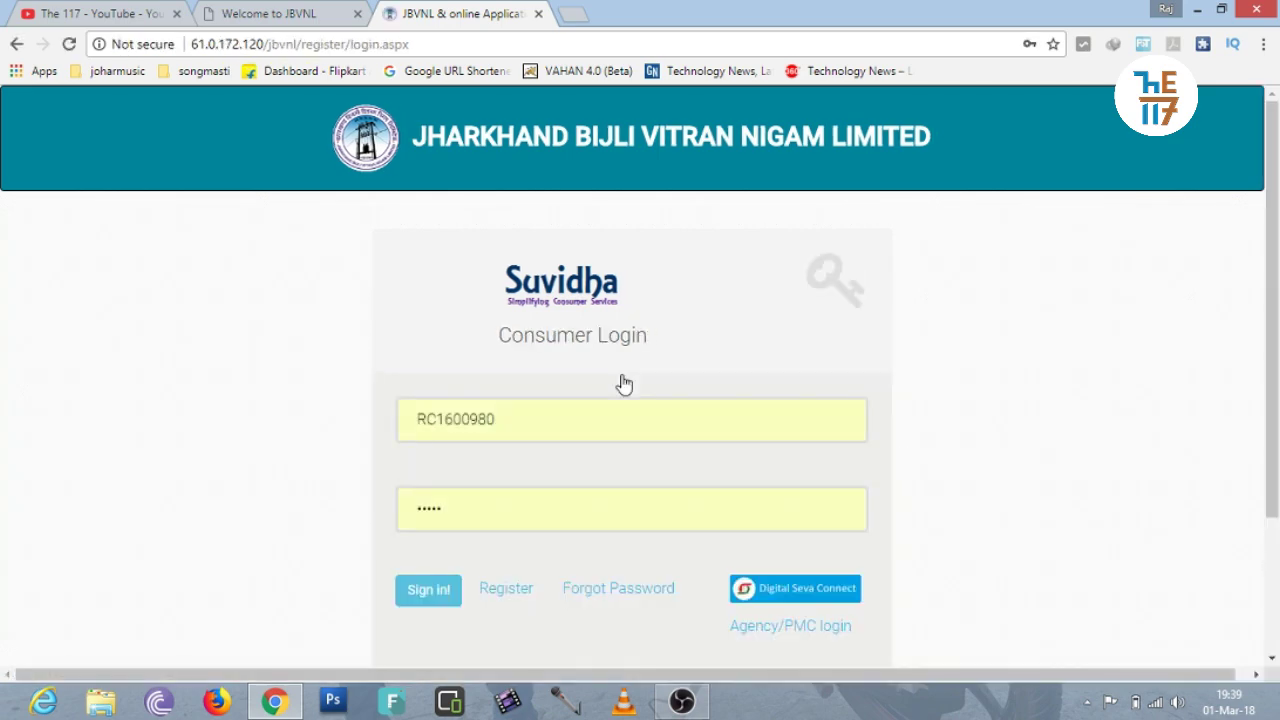
pyautogui.click(507, 417)
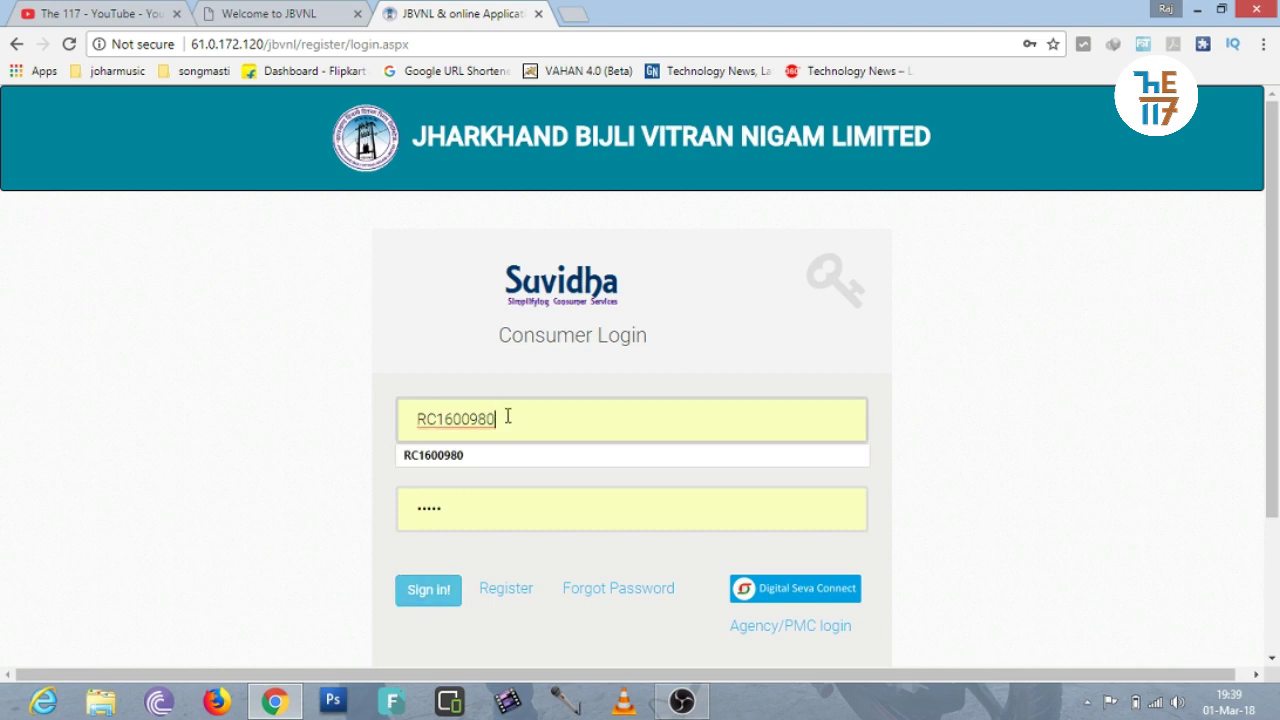
pyautogui.click(505, 500)
pyautogui.doubleClick(425, 488)
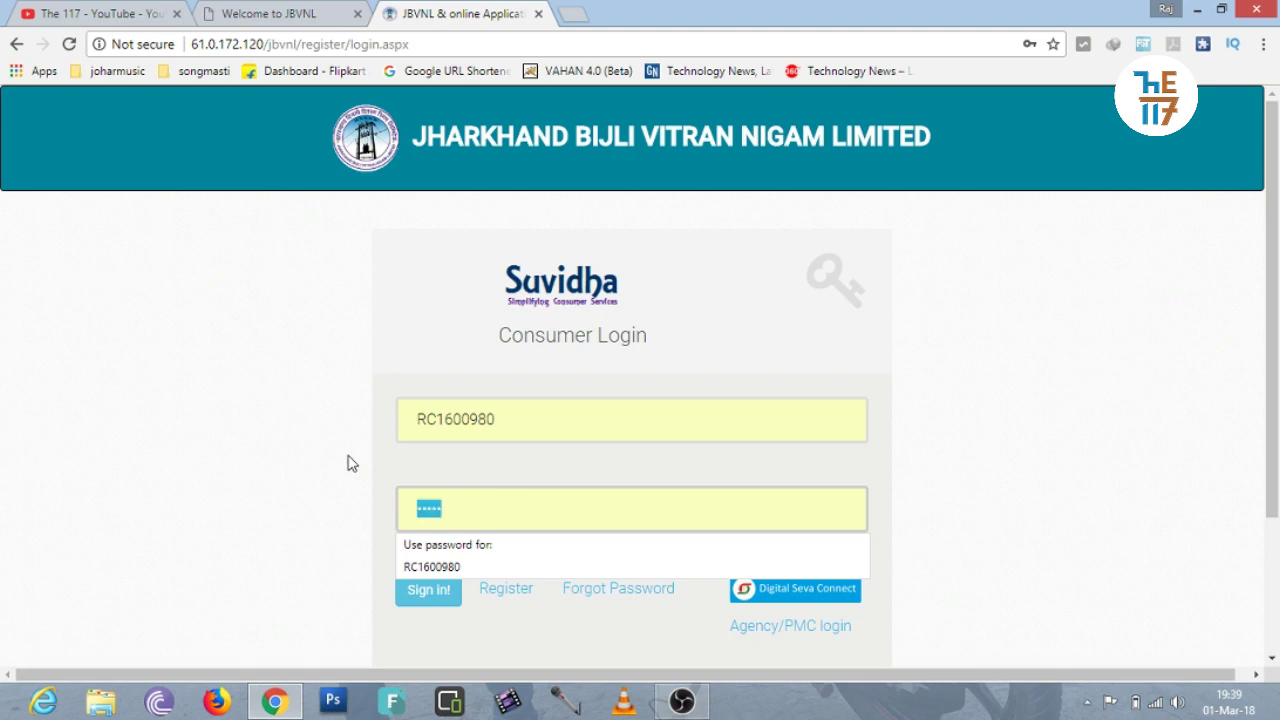
pyautogui.click(347, 463)
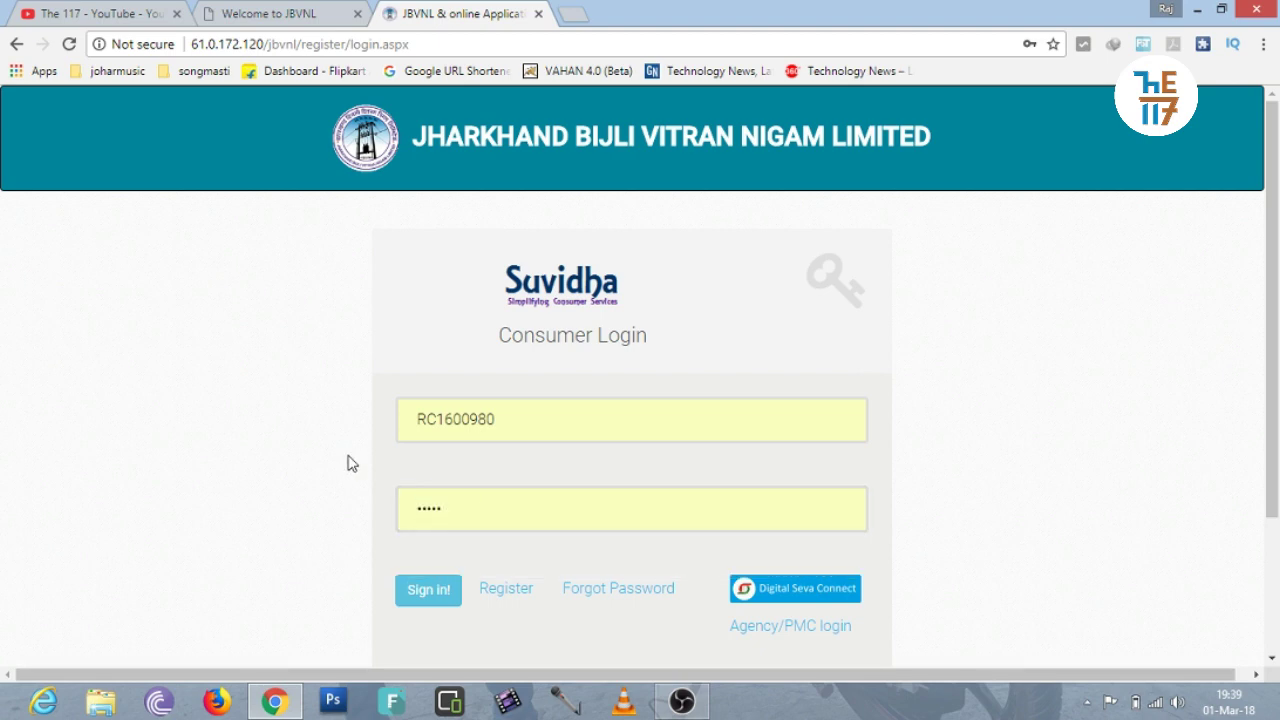
pyautogui.click(429, 597)
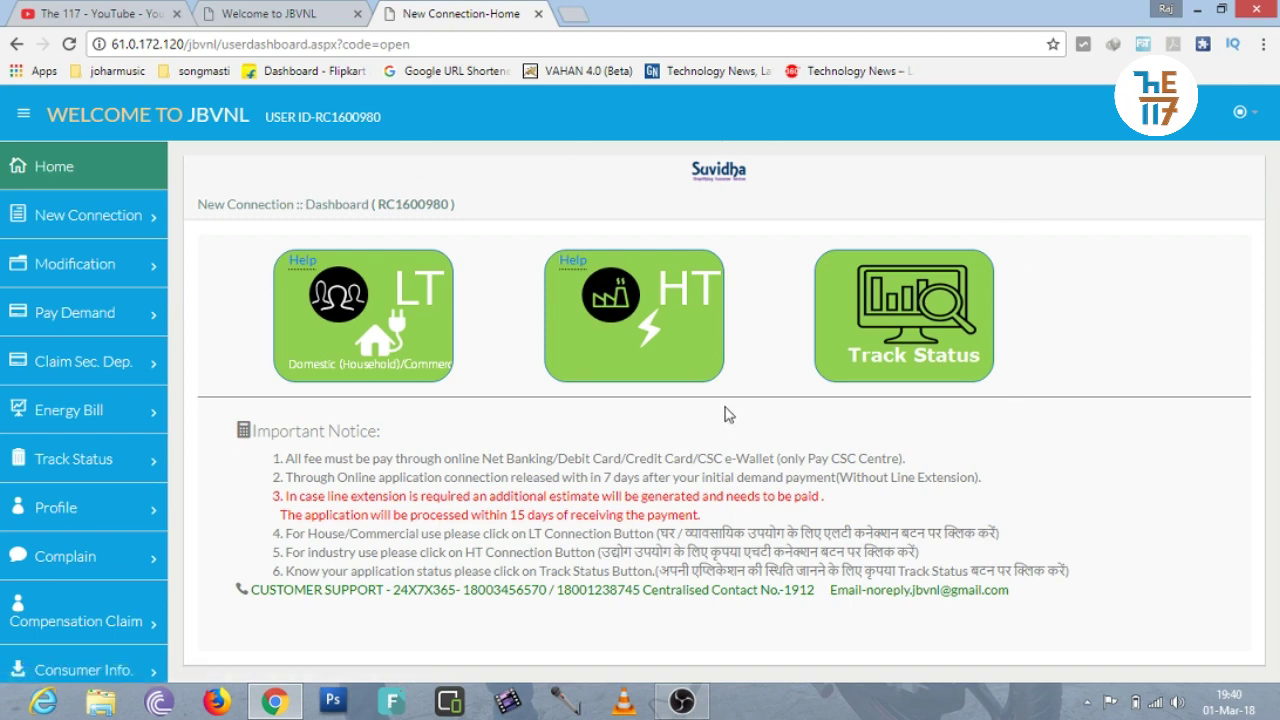
# Expand New Connection in the sidebar to show LT Service, HT/EHT Service and Connection Status.
pyautogui.click(85, 222)
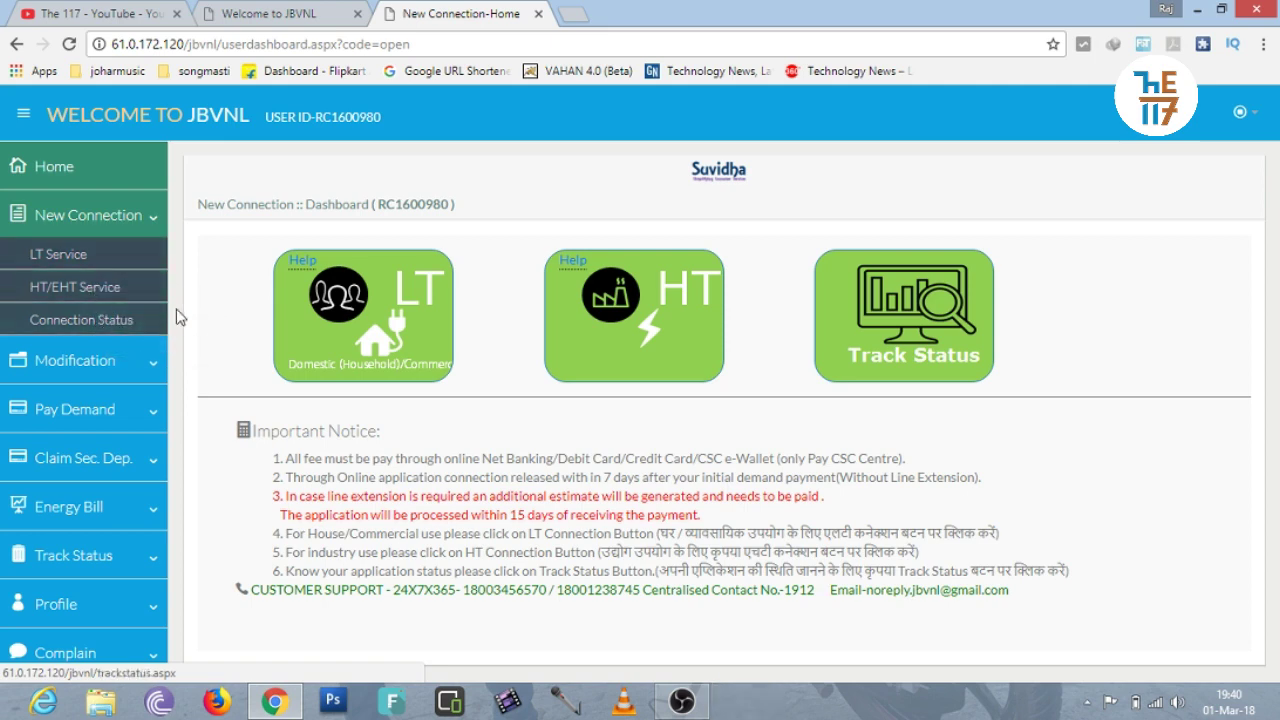
pyautogui.moveTo(576, 262)
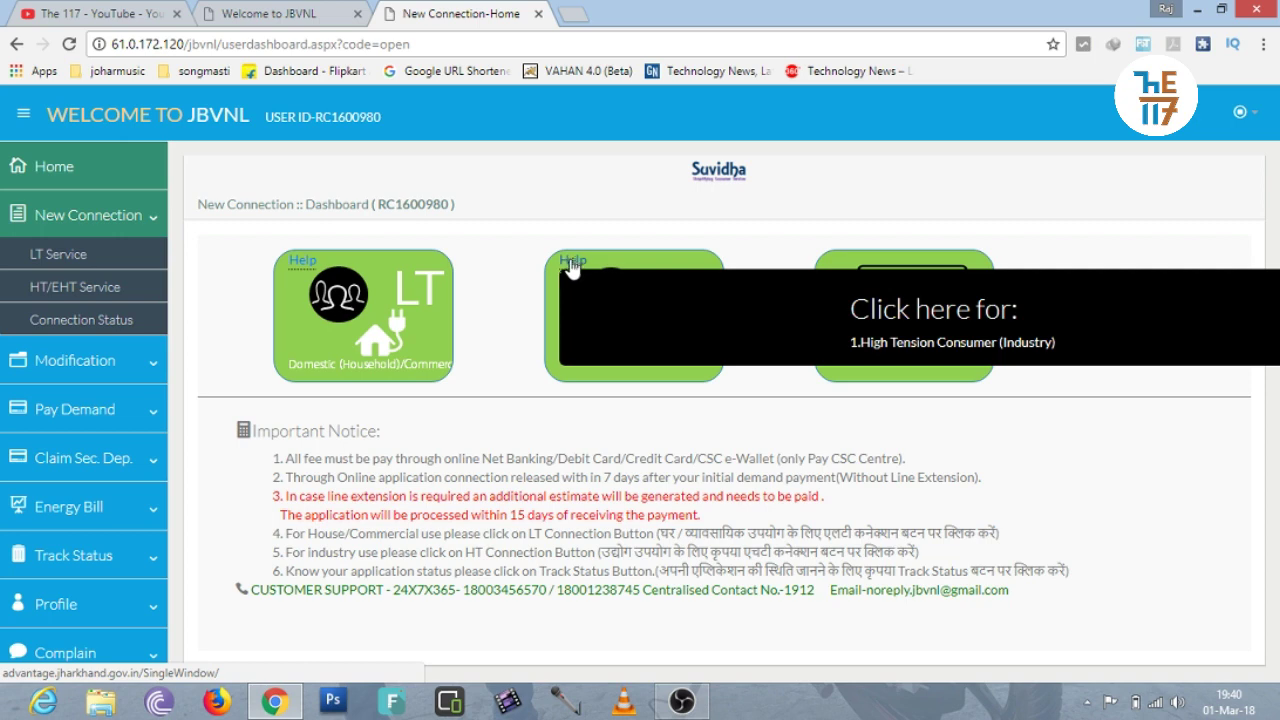
pyautogui.moveTo(306, 266)
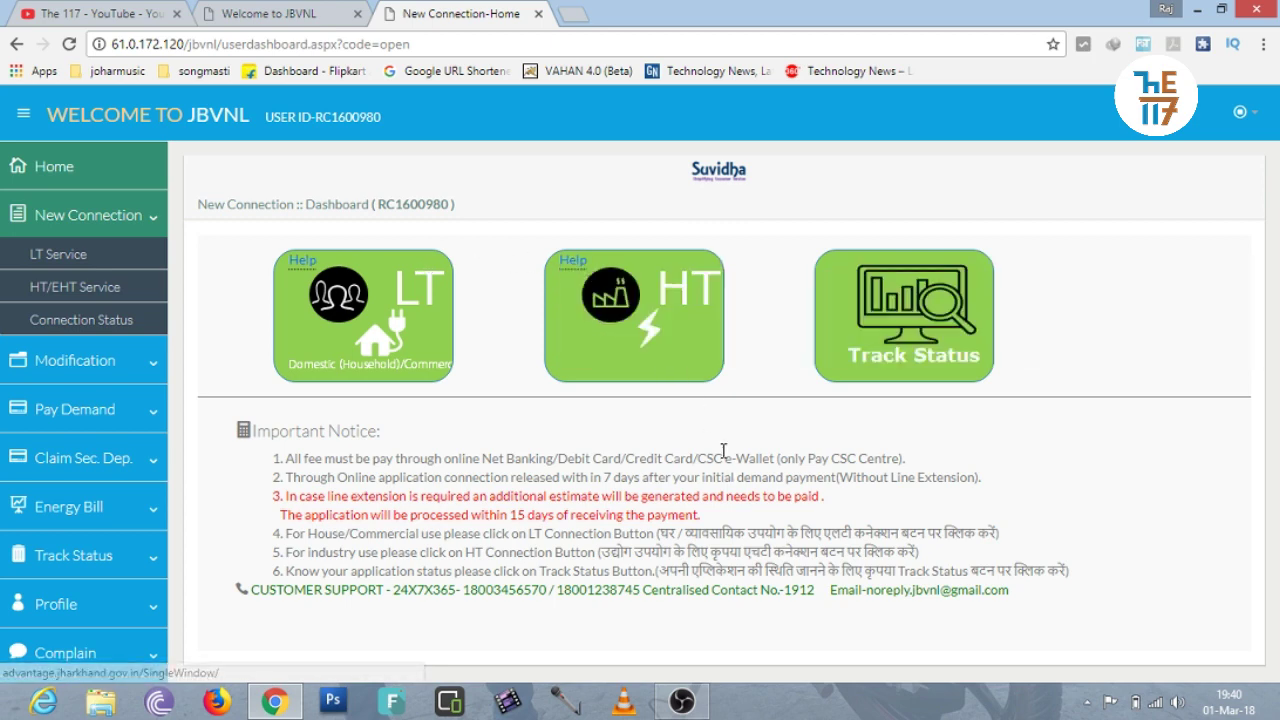
# Start a new LT connection application and clear both prefilled mobile numbers.
pyautogui.click(59, 256)
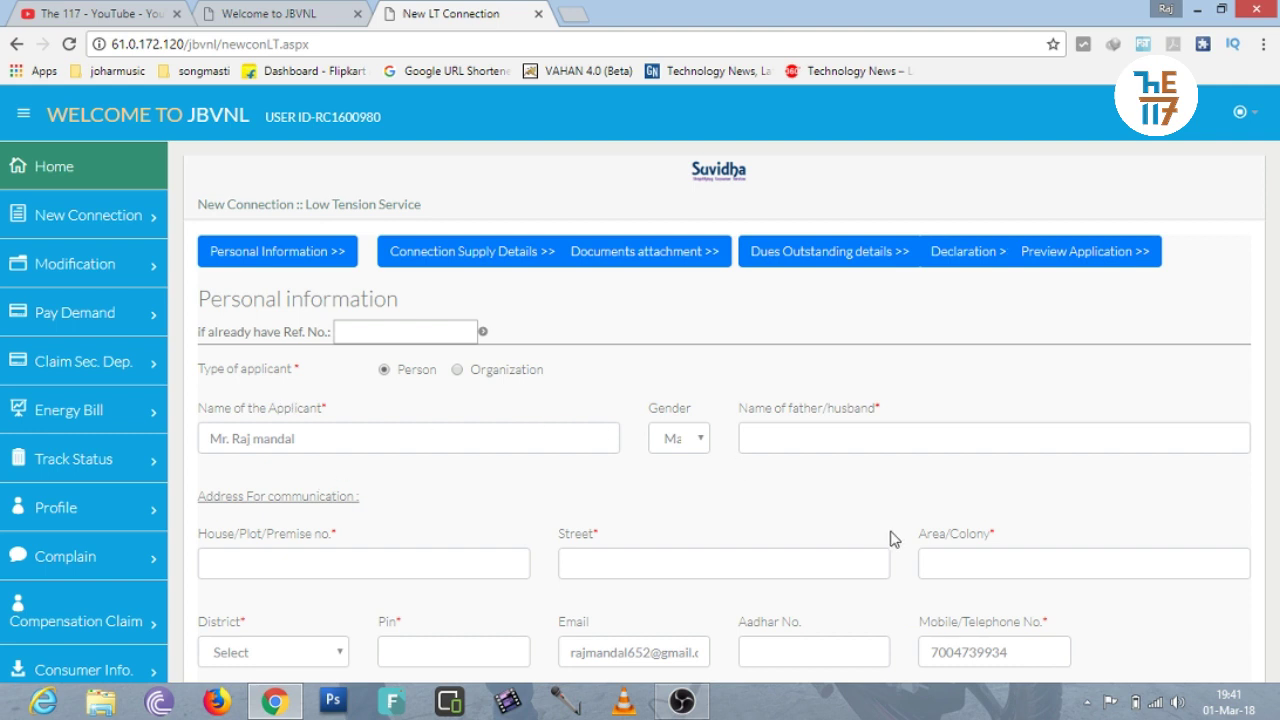
pyautogui.moveTo(1014, 646); pyautogui.dragTo(875, 668)
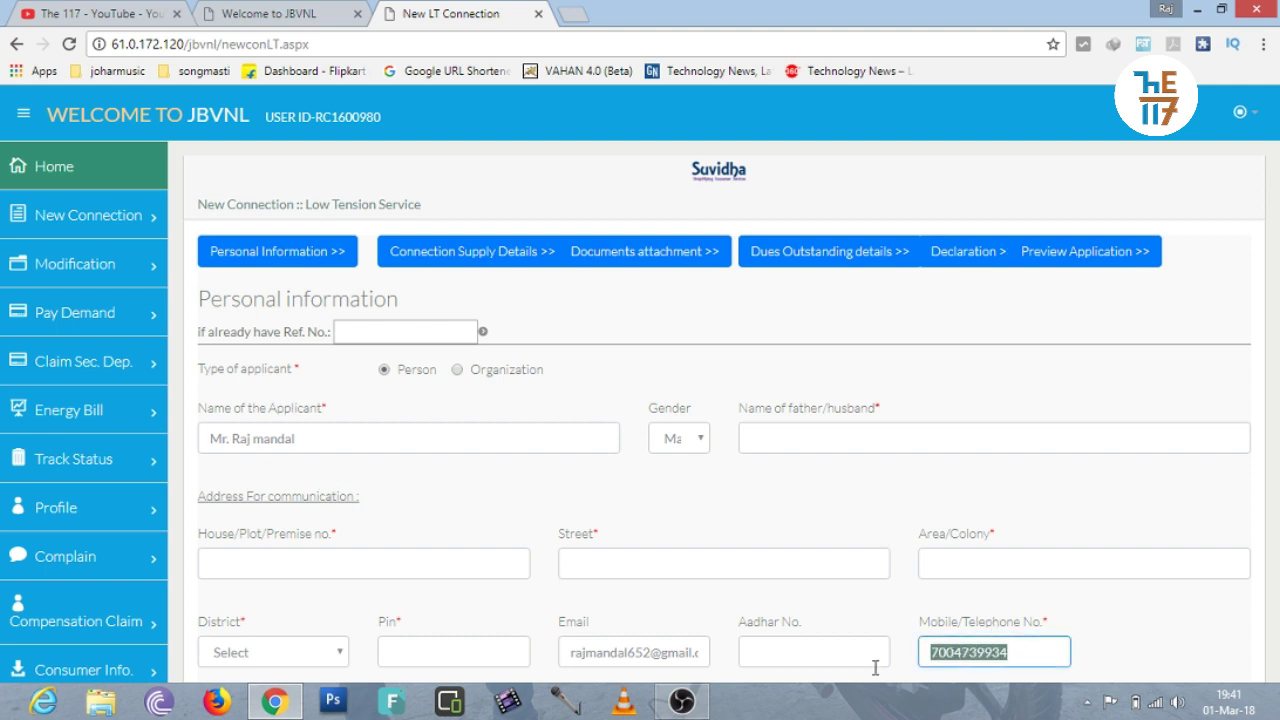
pyautogui.press('BackSpace')
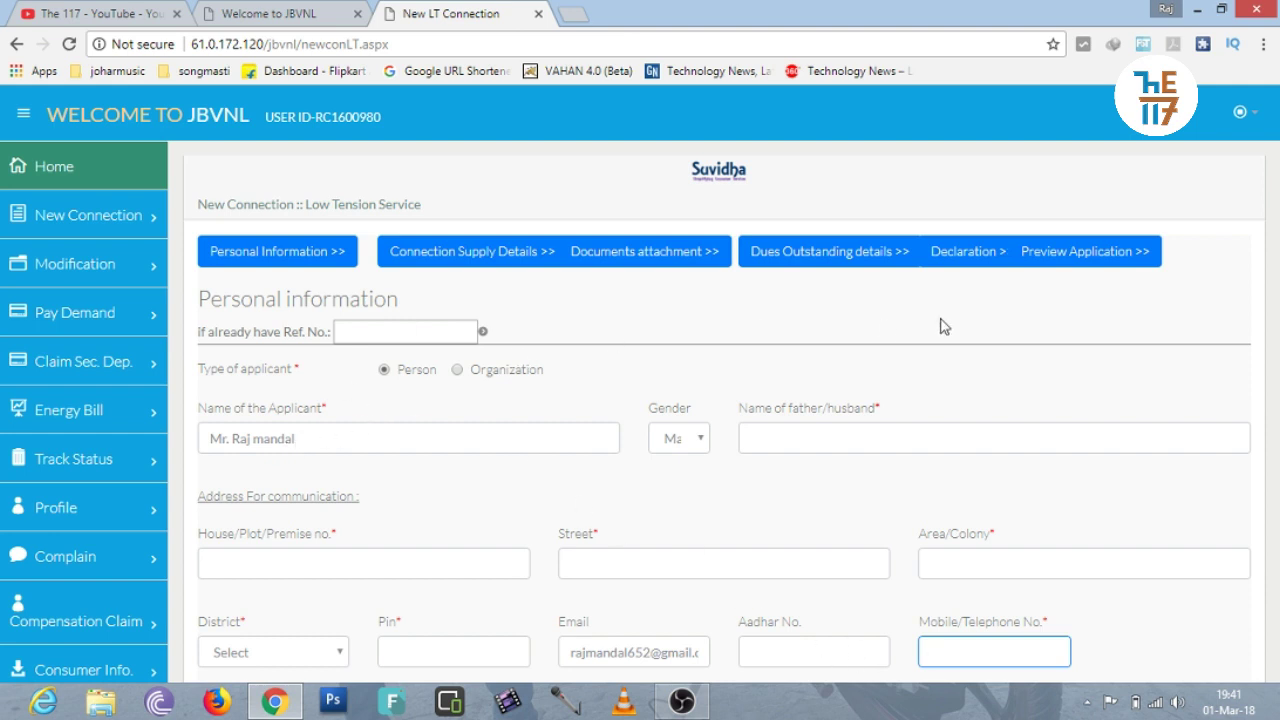
pyautogui.moveTo(1277, 285); pyautogui.dragTo(1277, 557)
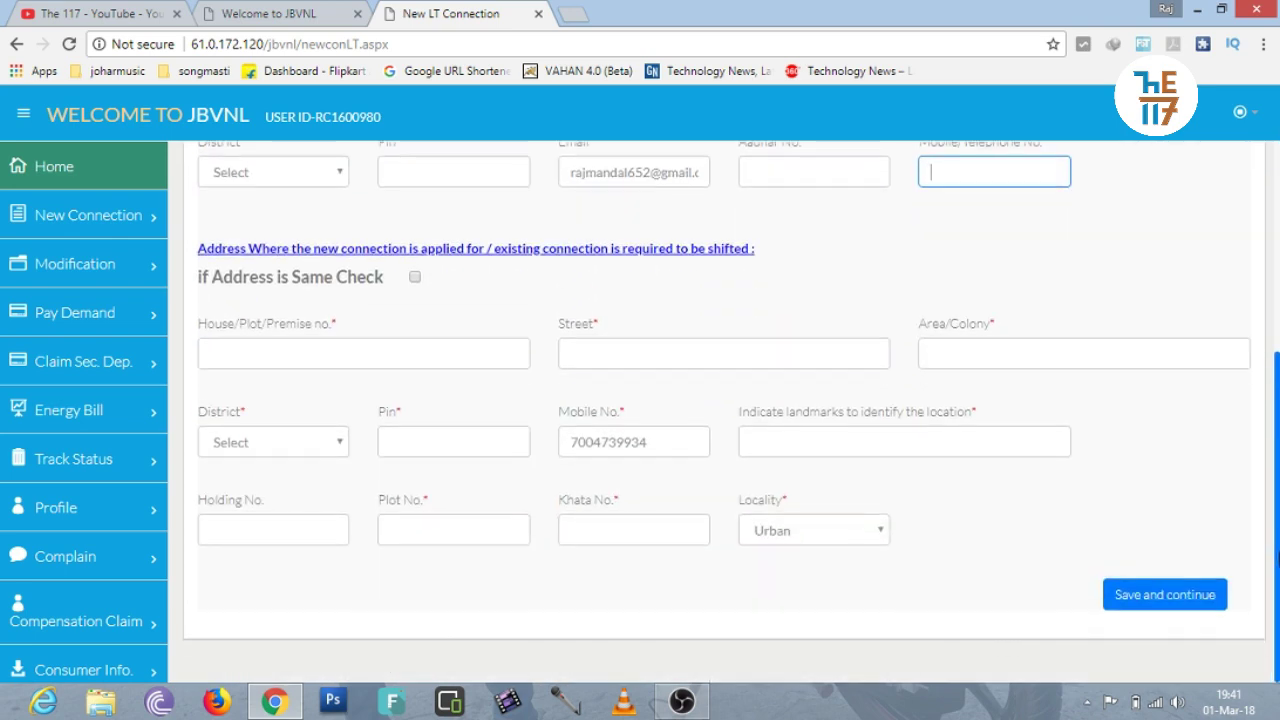
pyautogui.doubleClick(686, 444)
pyautogui.press('BackSpace')
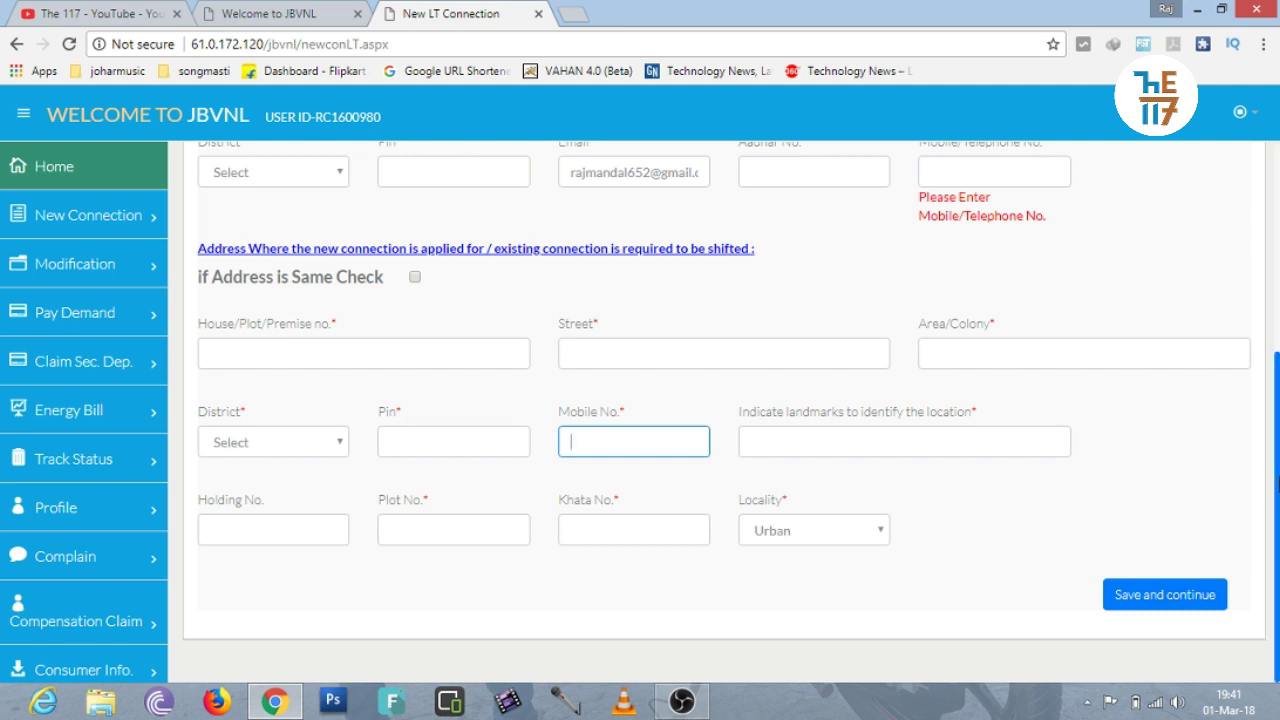
pyautogui.moveTo(1277, 480); pyautogui.dragTo(1277, 286)
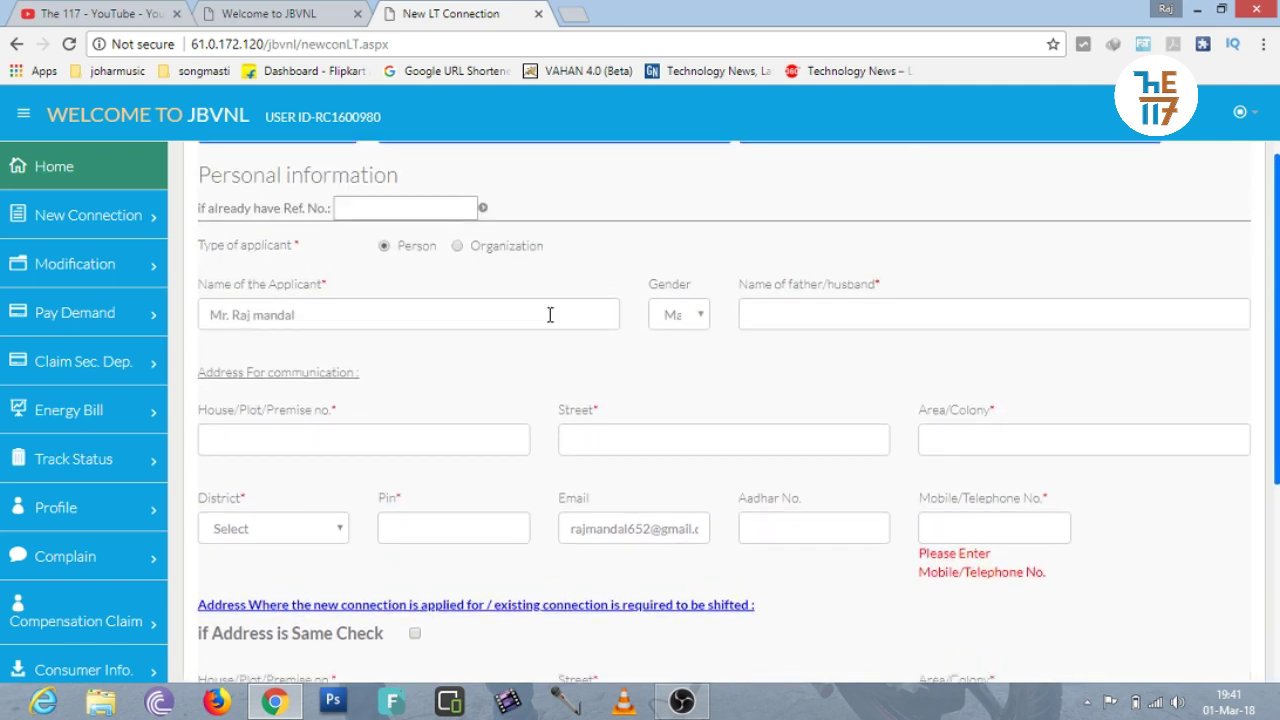
# Review the applicant name, keep gender Male, and pass through father name, house, street and colony fields.
pyautogui.click(346, 314)
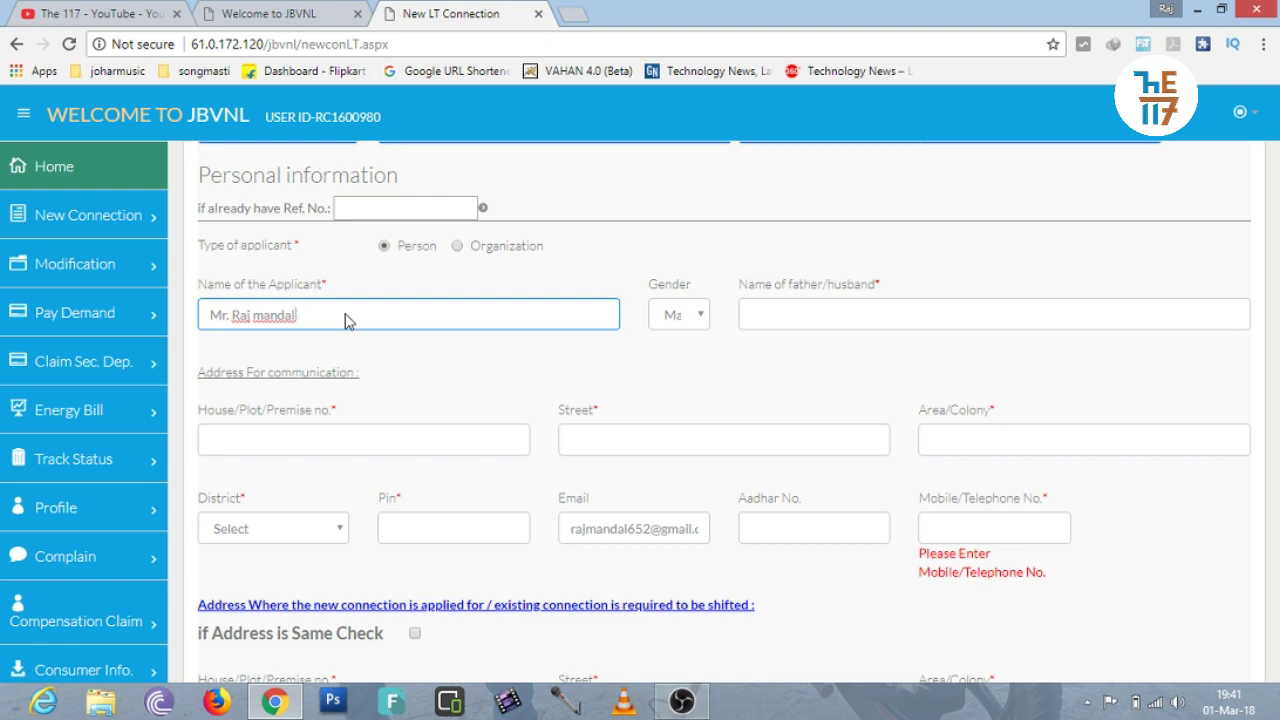
pyautogui.moveTo(296, 315)
pyautogui.mouseDown()
pyautogui.moveTo(200, 315)
pyautogui.moveTo(297, 316)
pyautogui.mouseUp()
pyautogui.click(681, 322)
pyautogui.click(682, 324)
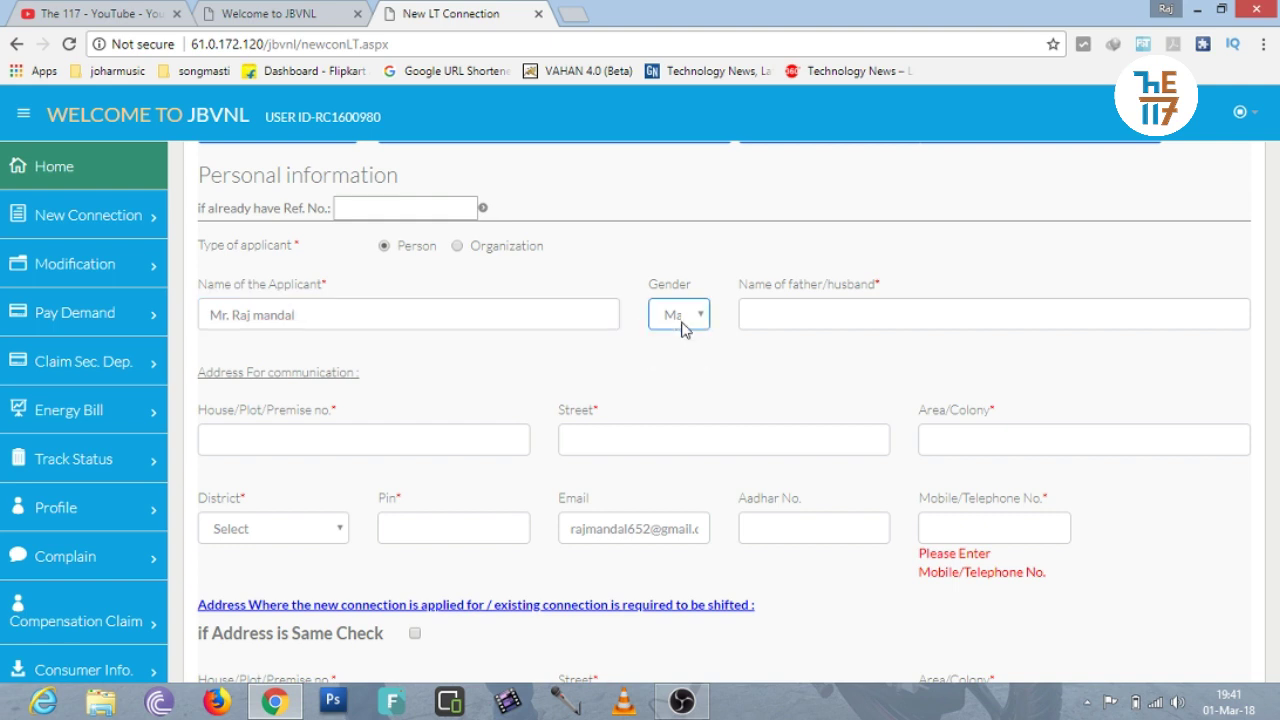
pyautogui.click(803, 311)
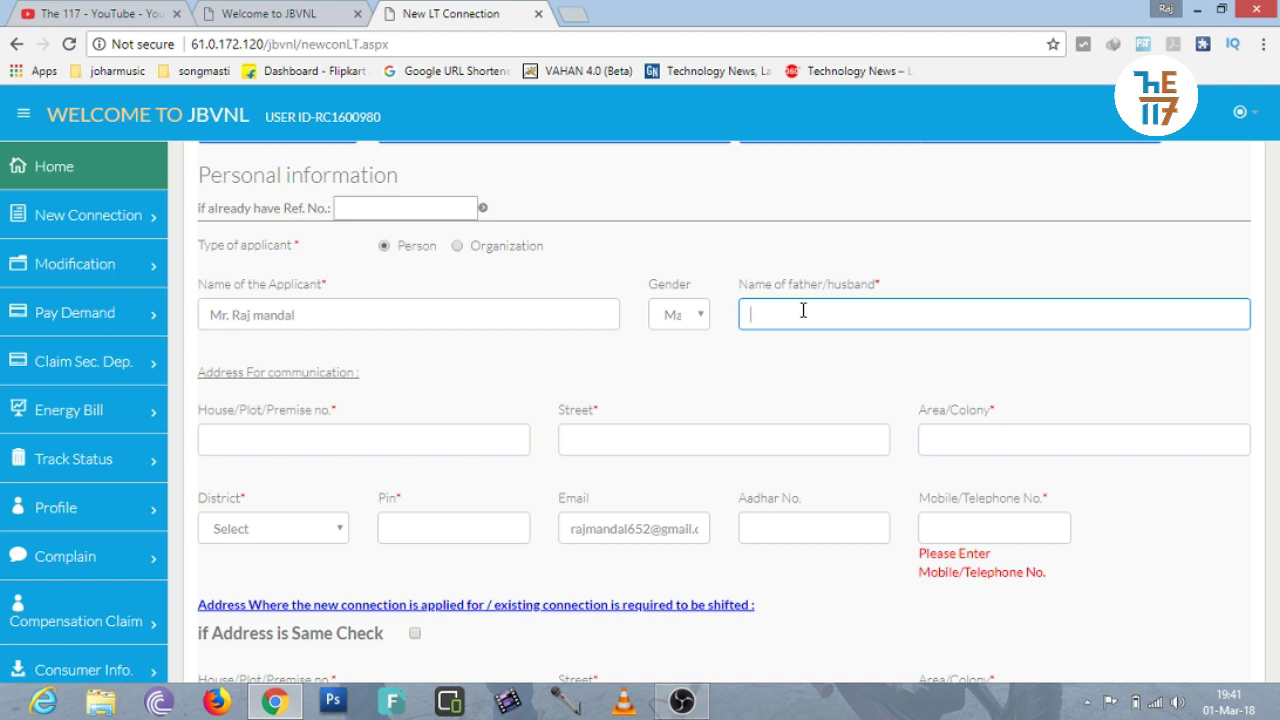
pyautogui.click(752, 360)
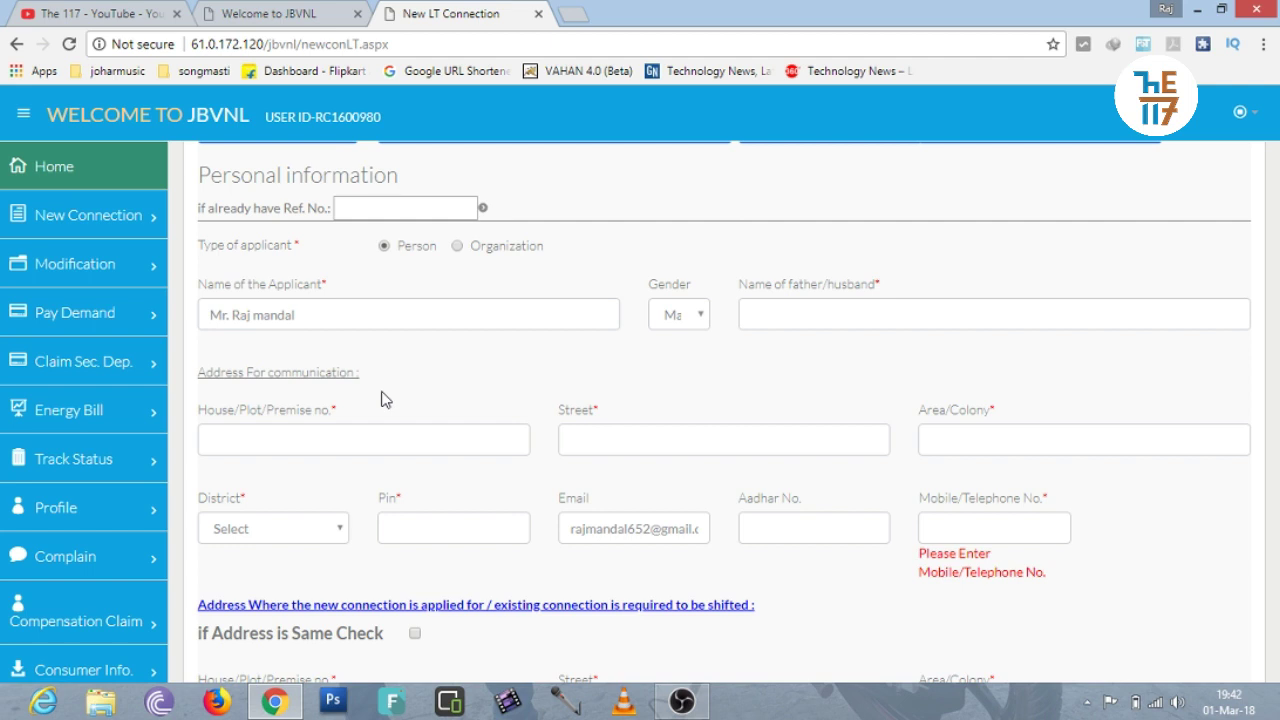
pyautogui.click(311, 438)
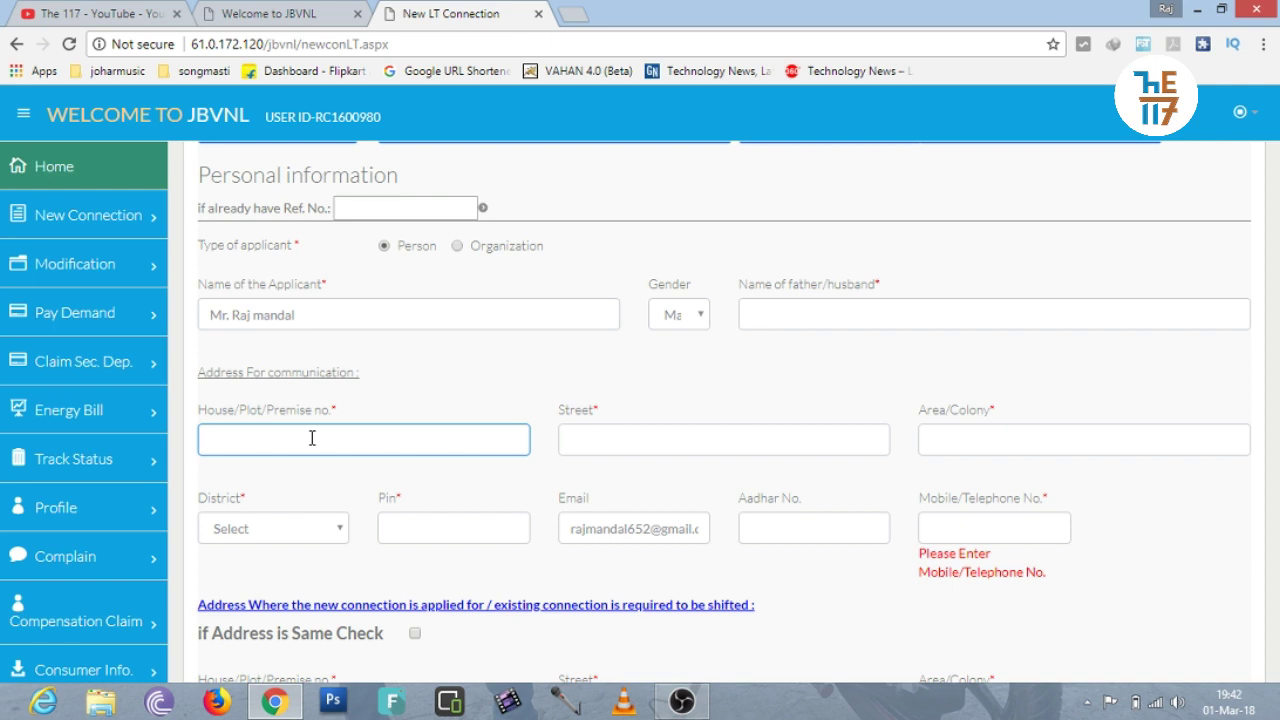
pyautogui.click(390, 408)
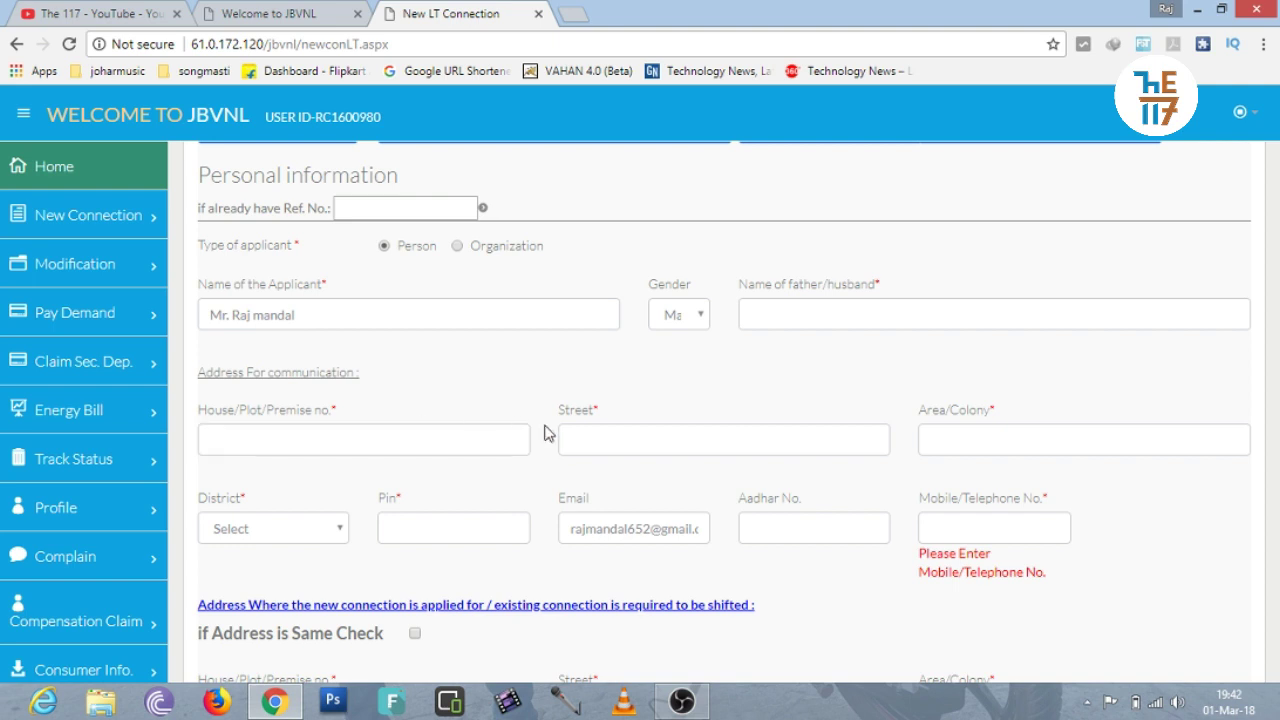
pyautogui.click(573, 447)
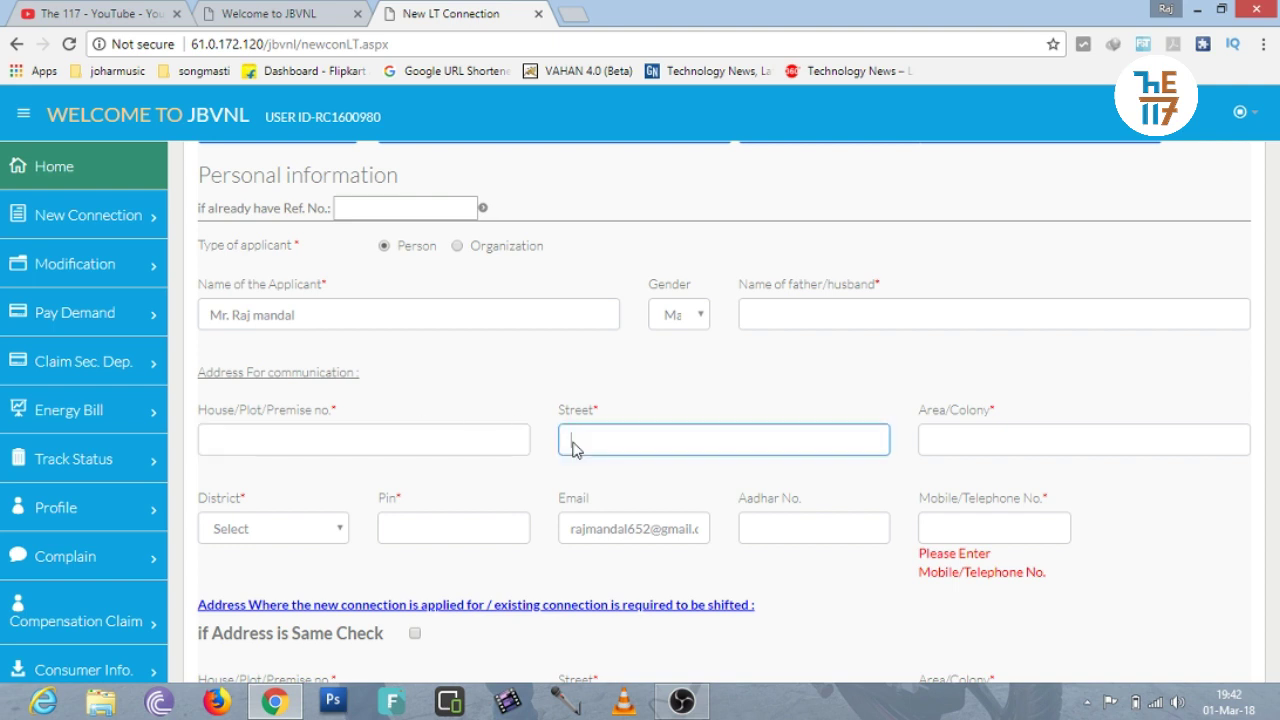
pyautogui.click(626, 416)
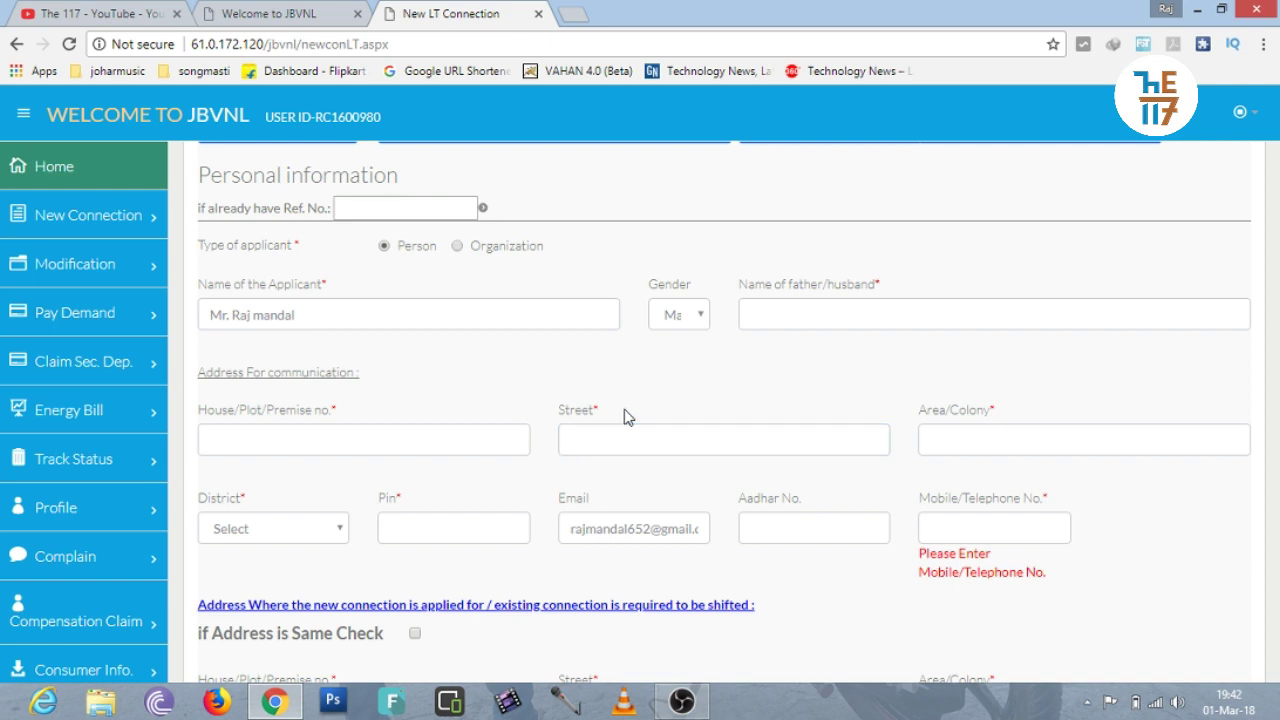
pyautogui.click(938, 431)
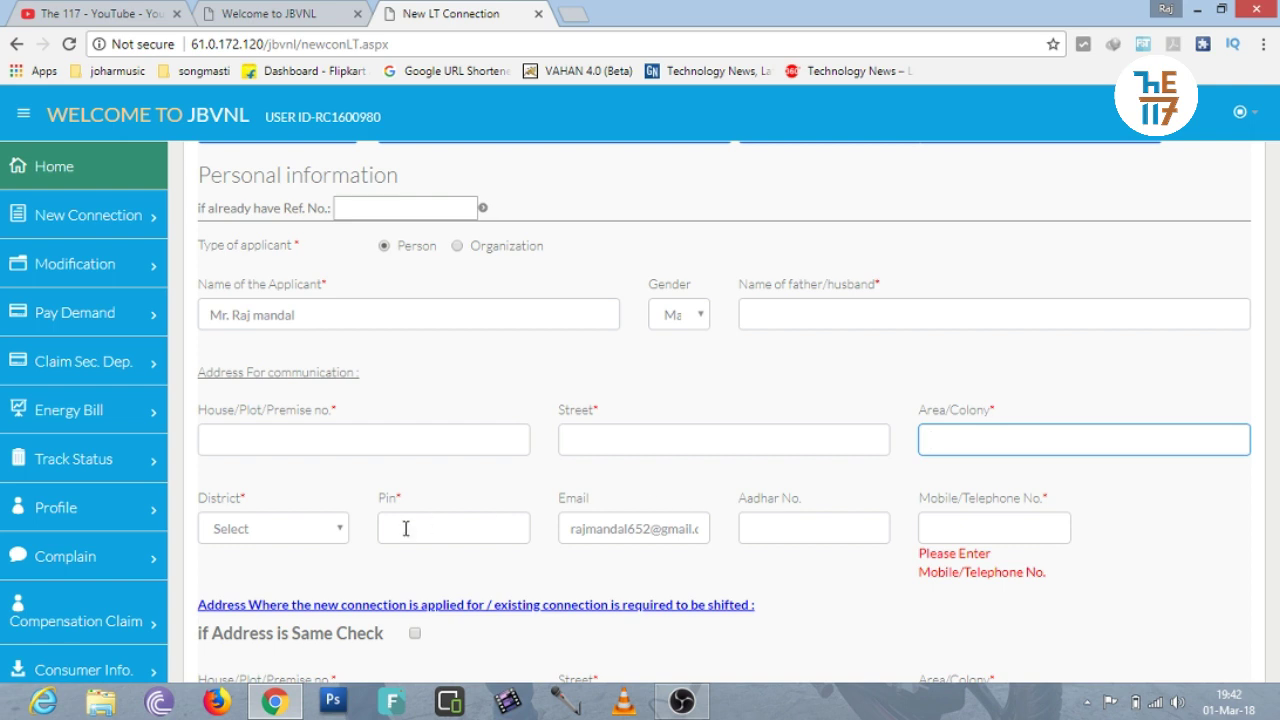
# Set the communication district to Dumka and PIN code 814101, leaving Aadhar empty.
pyautogui.click(282, 536)
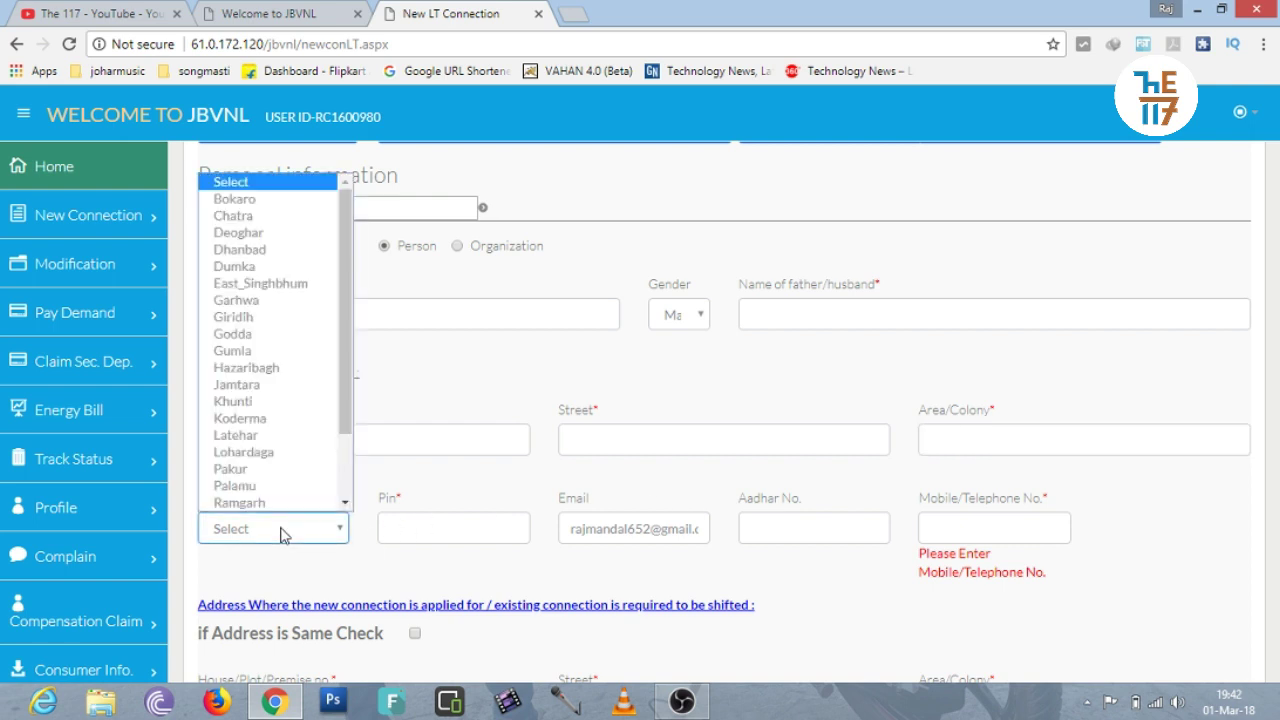
pyautogui.click(282, 536)
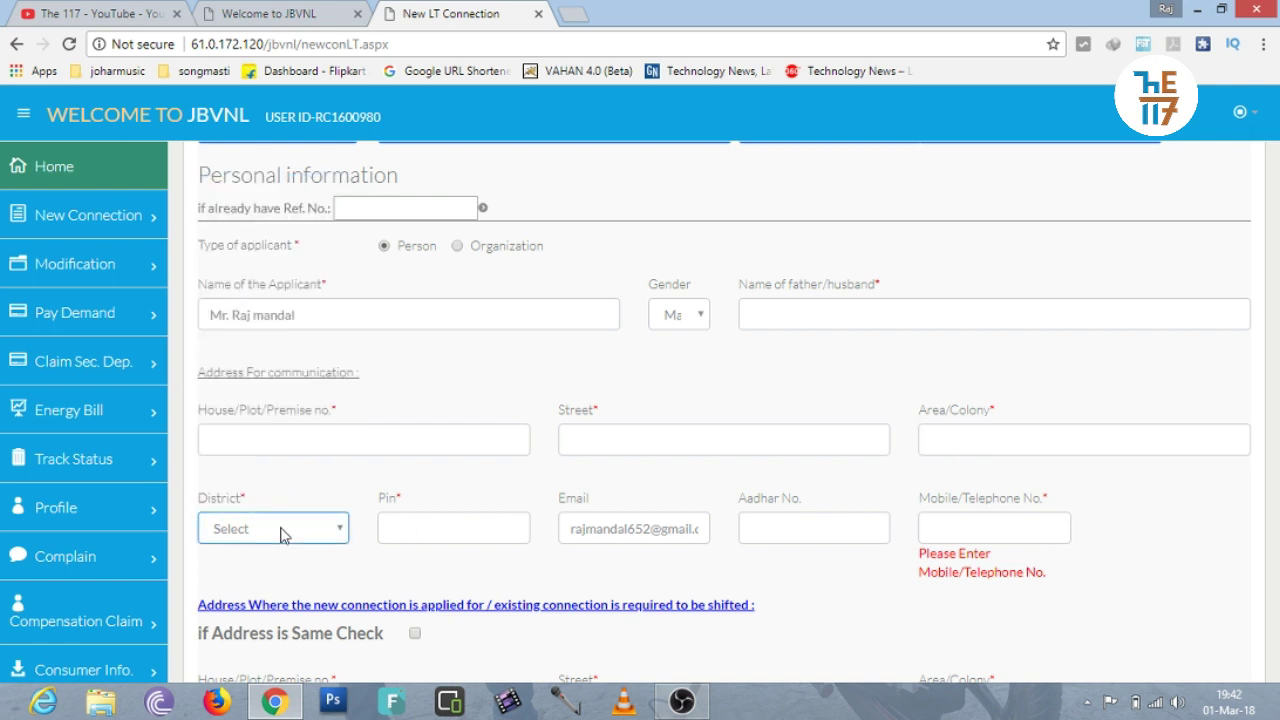
pyautogui.click(282, 536)
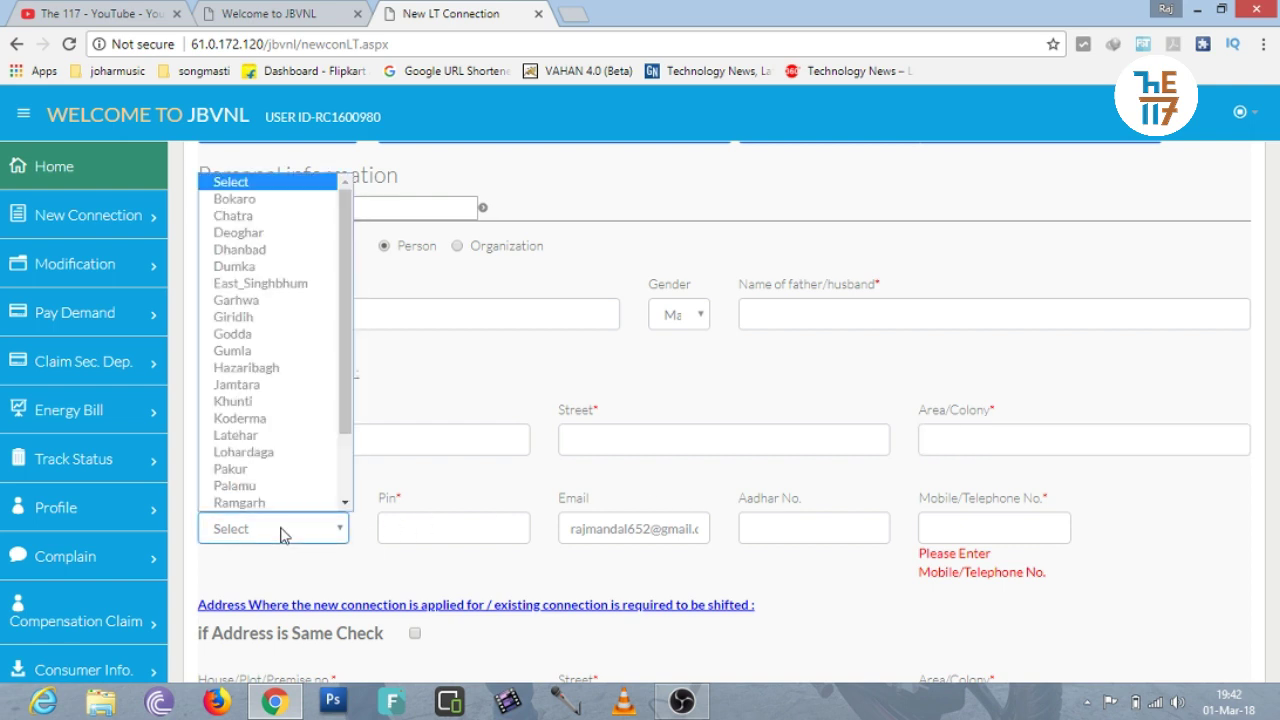
pyautogui.click(234, 268)
pyautogui.click(432, 538)
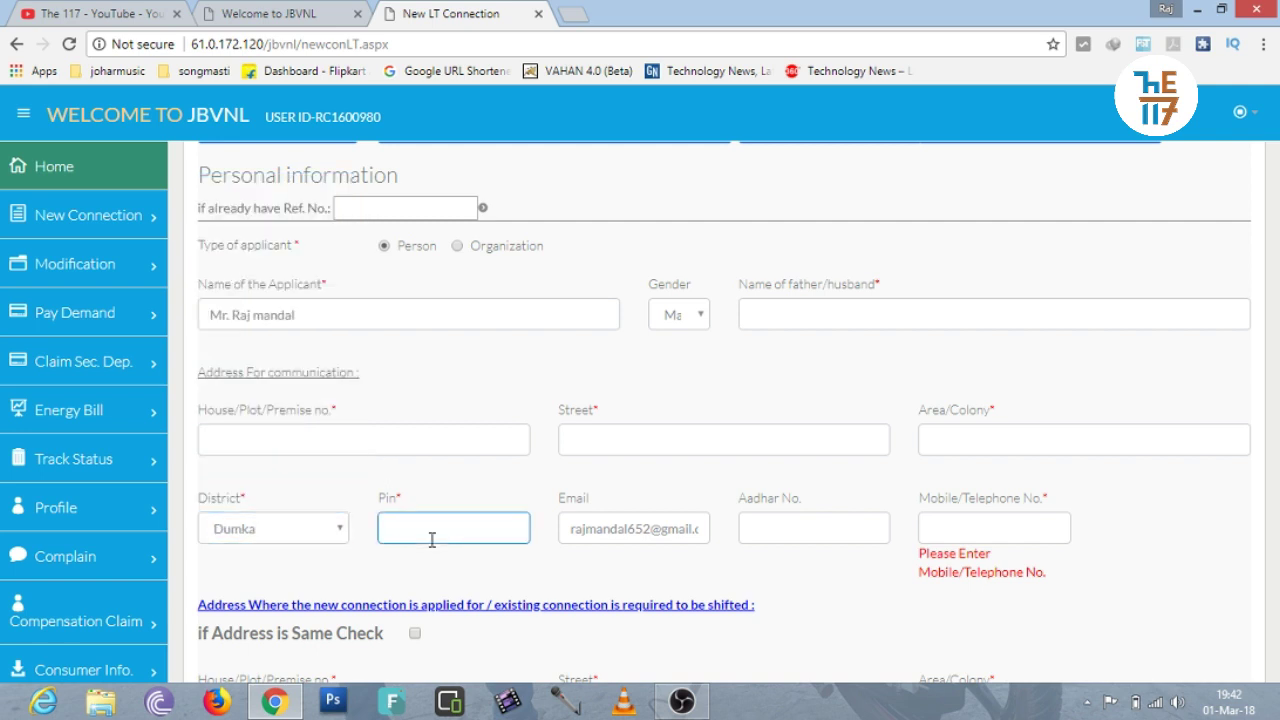
pyautogui.write('814101')
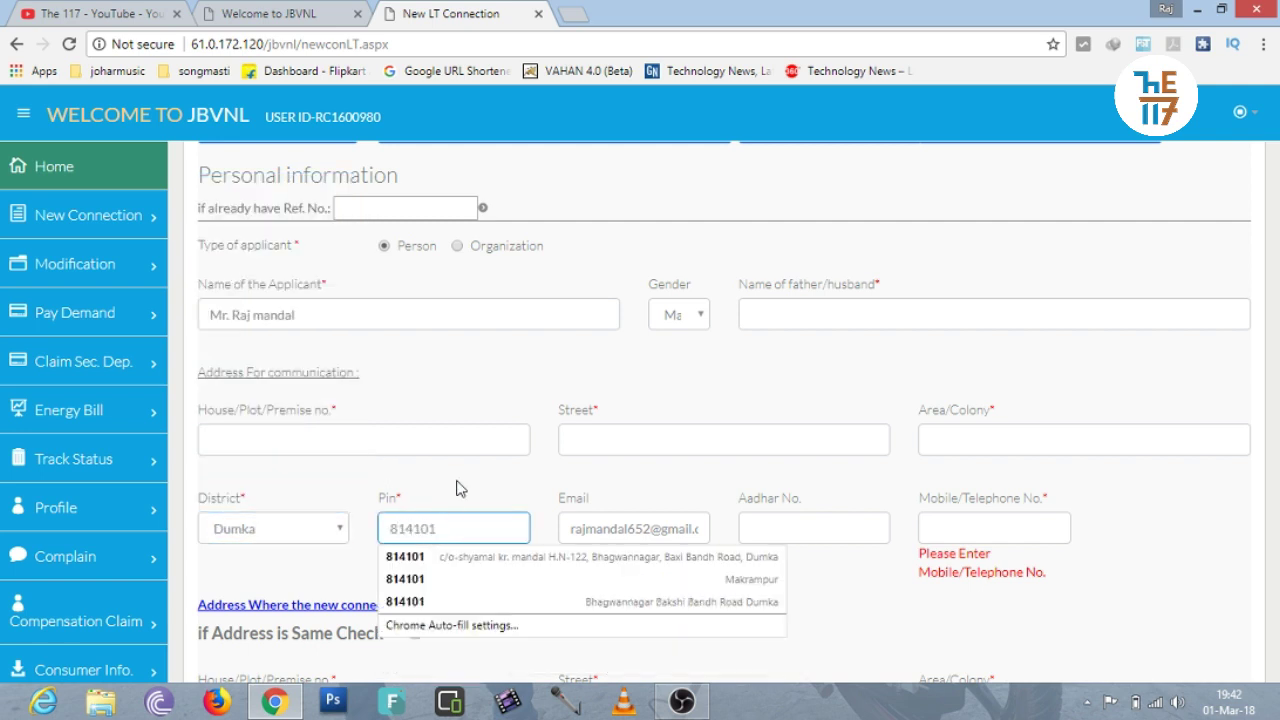
pyautogui.click(460, 488)
pyautogui.click(631, 532)
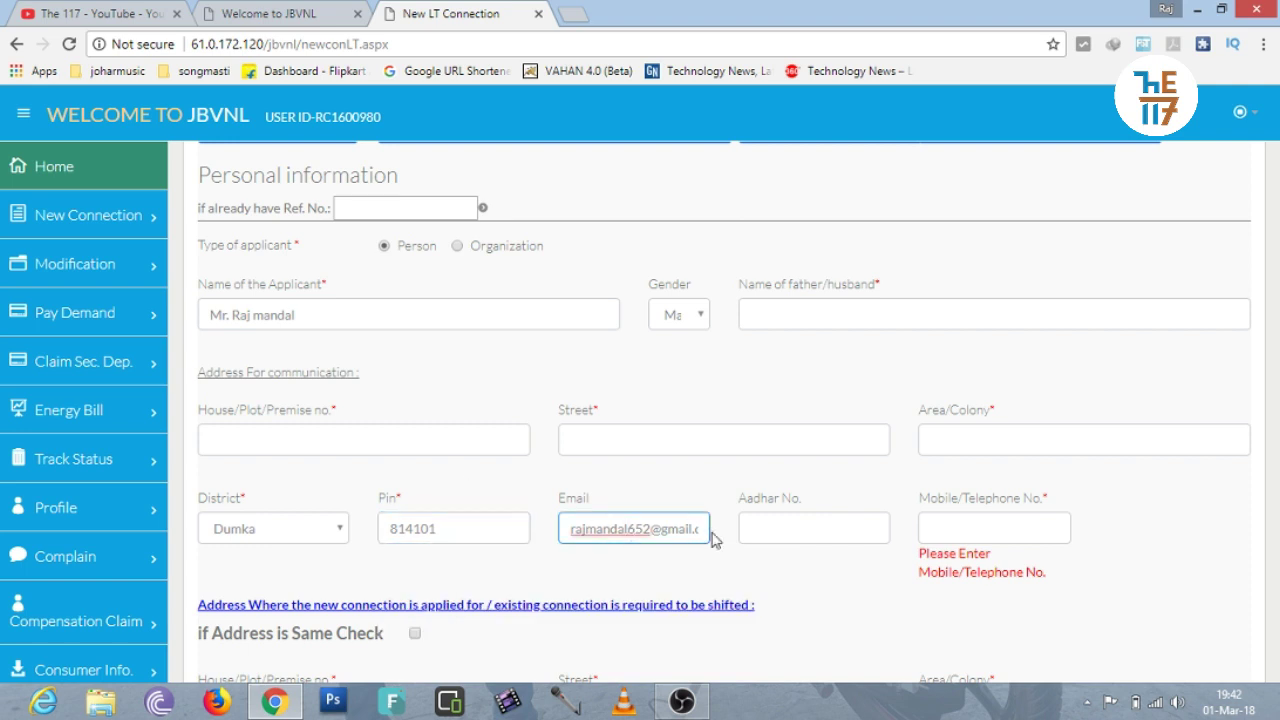
pyautogui.click(772, 525)
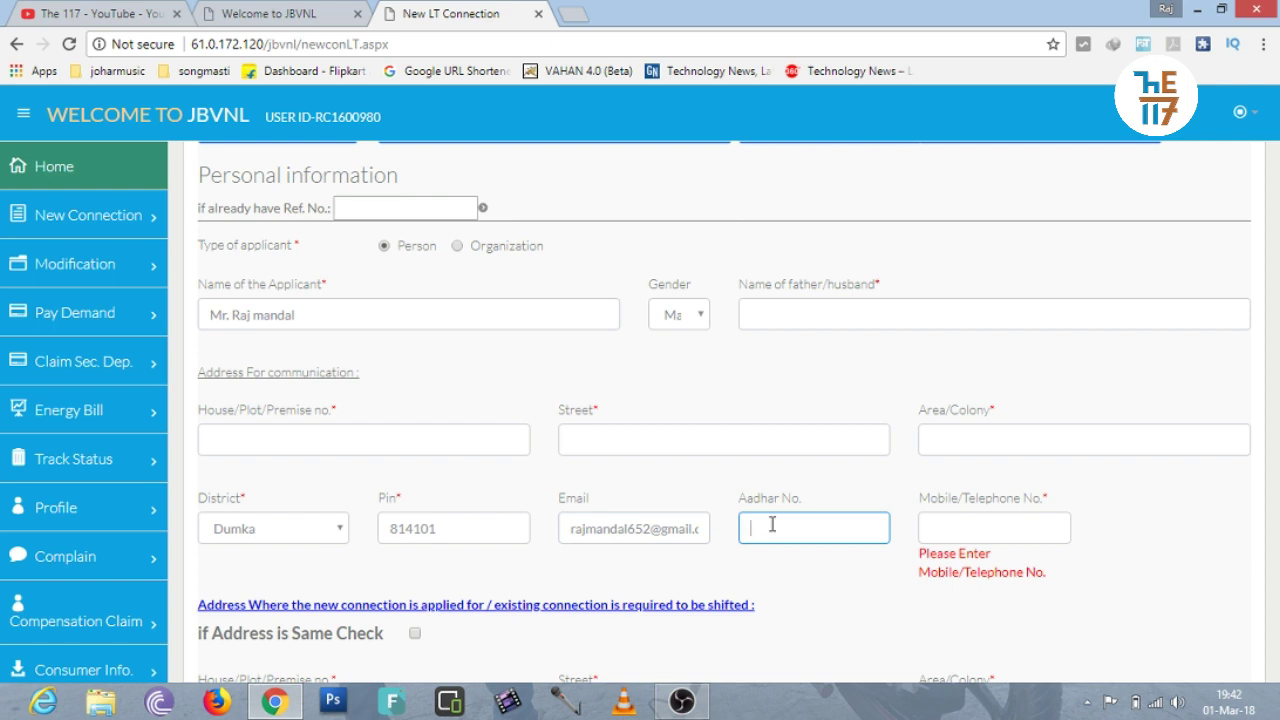
pyautogui.click(832, 484)
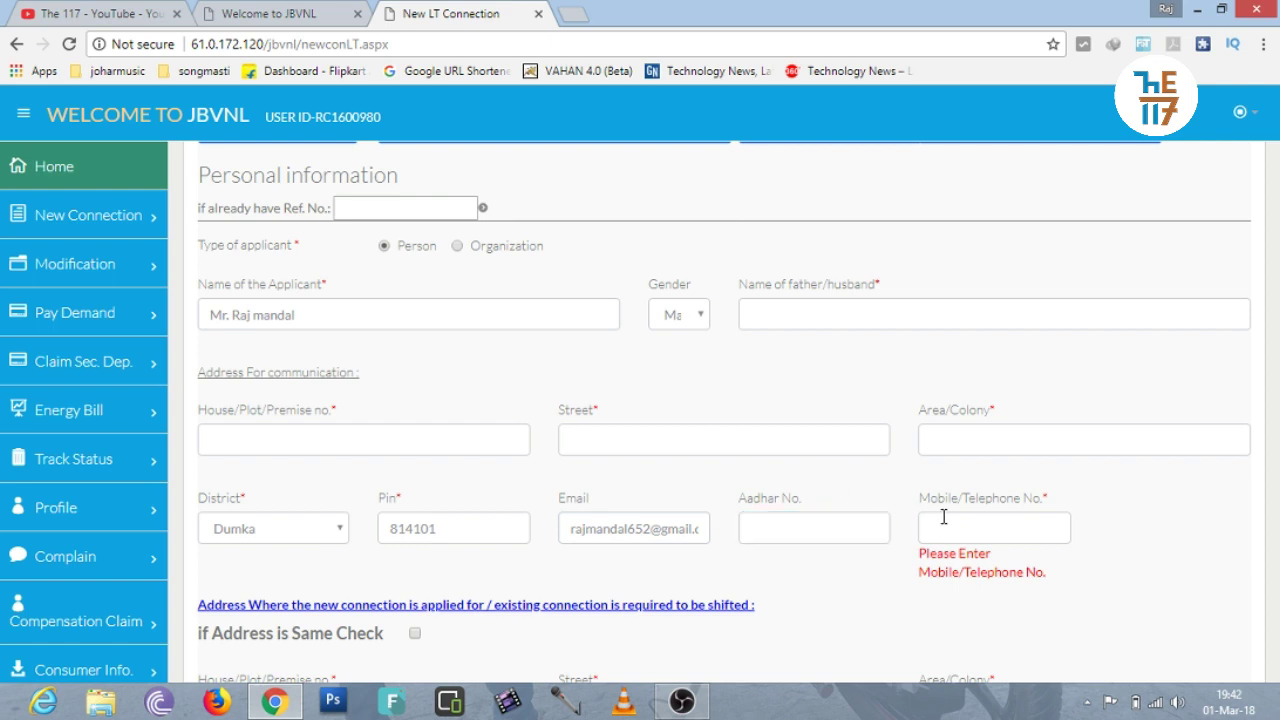
# Fill the communication mobile number from Chrome's saved suggestion.
pyautogui.click(943, 516)
pyautogui.write('81598')
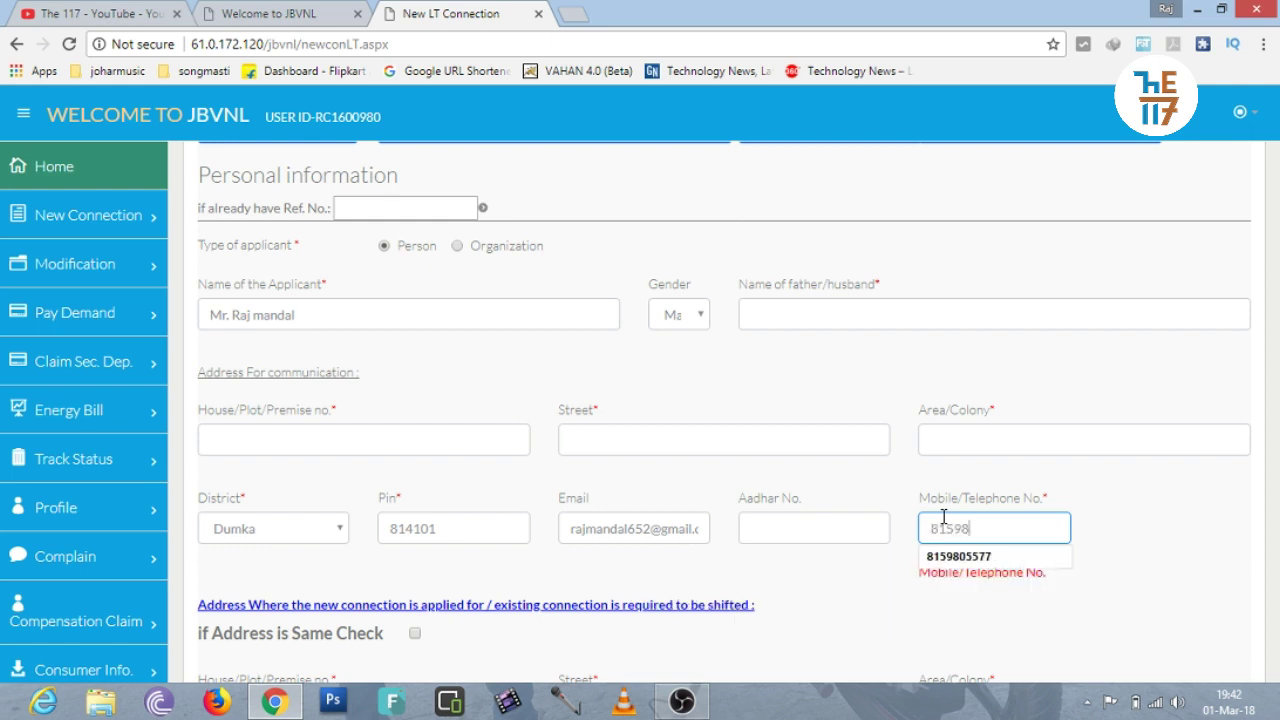
pyautogui.press('Down')
pyautogui.press('Return')
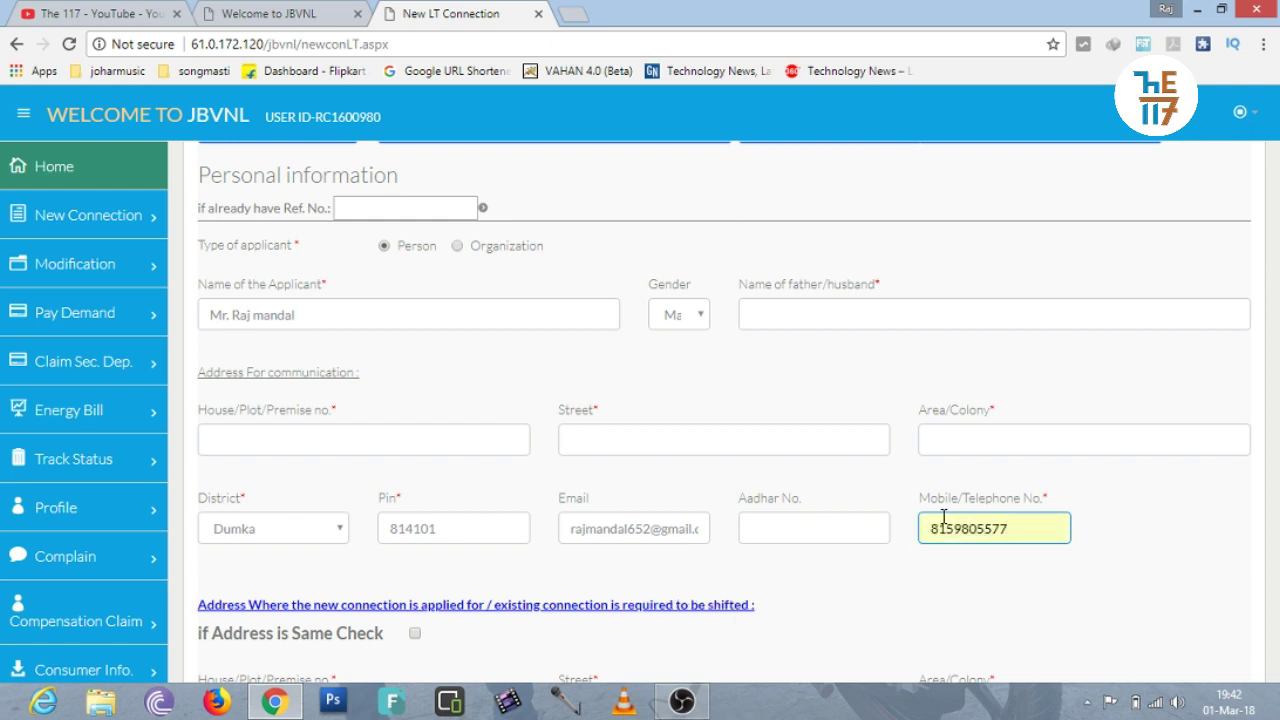
pyautogui.click(1154, 528)
pyautogui.moveTo(1277, 335); pyautogui.dragTo(1278, 505)
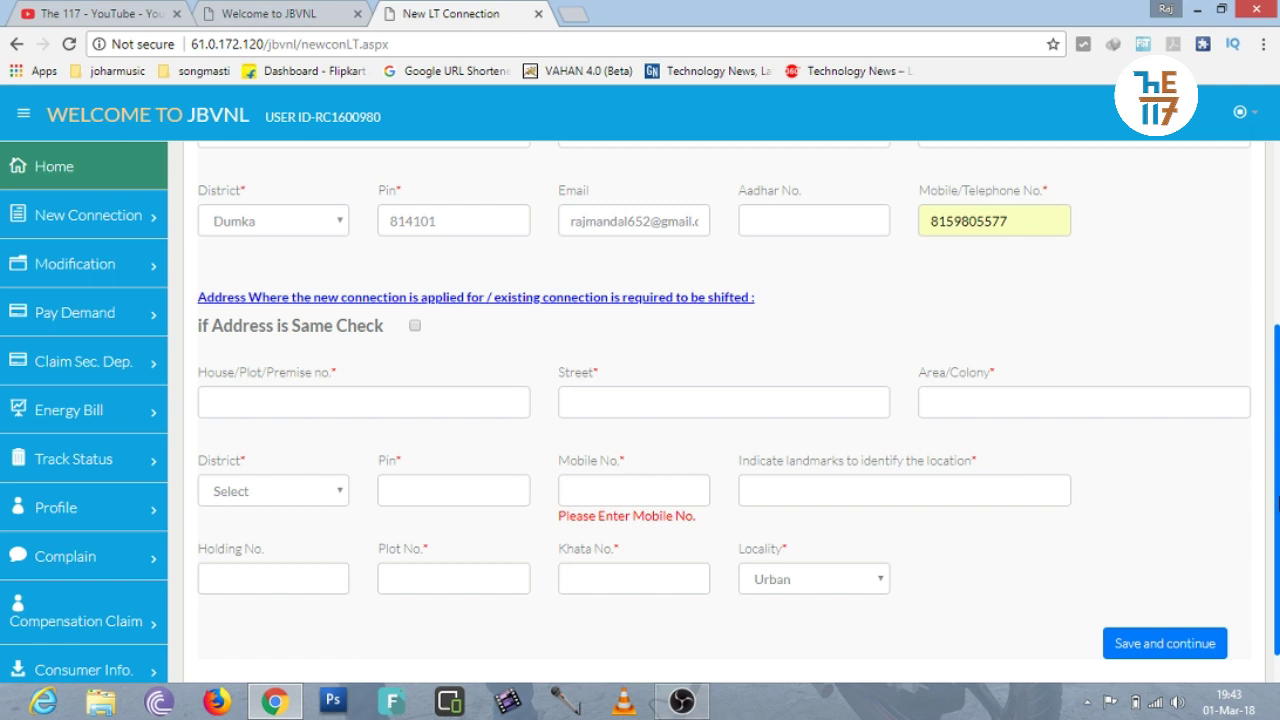
pyautogui.click(415, 327)
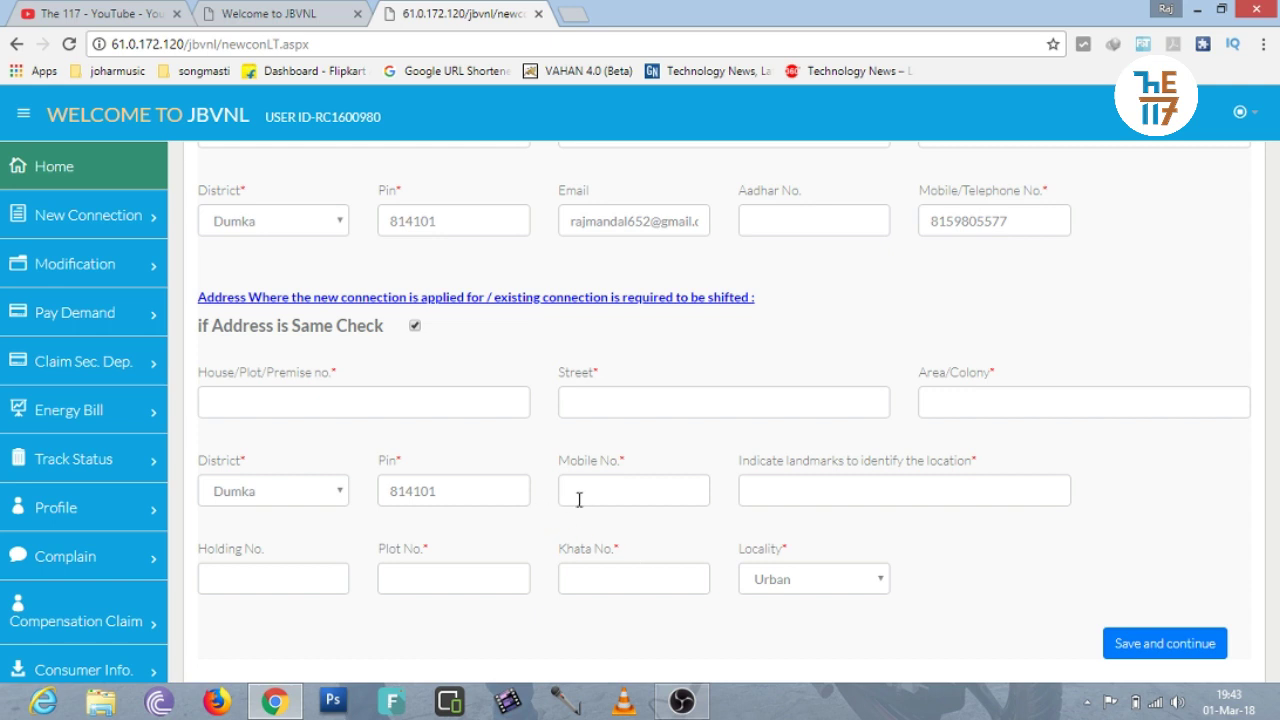
pyautogui.click(770, 498)
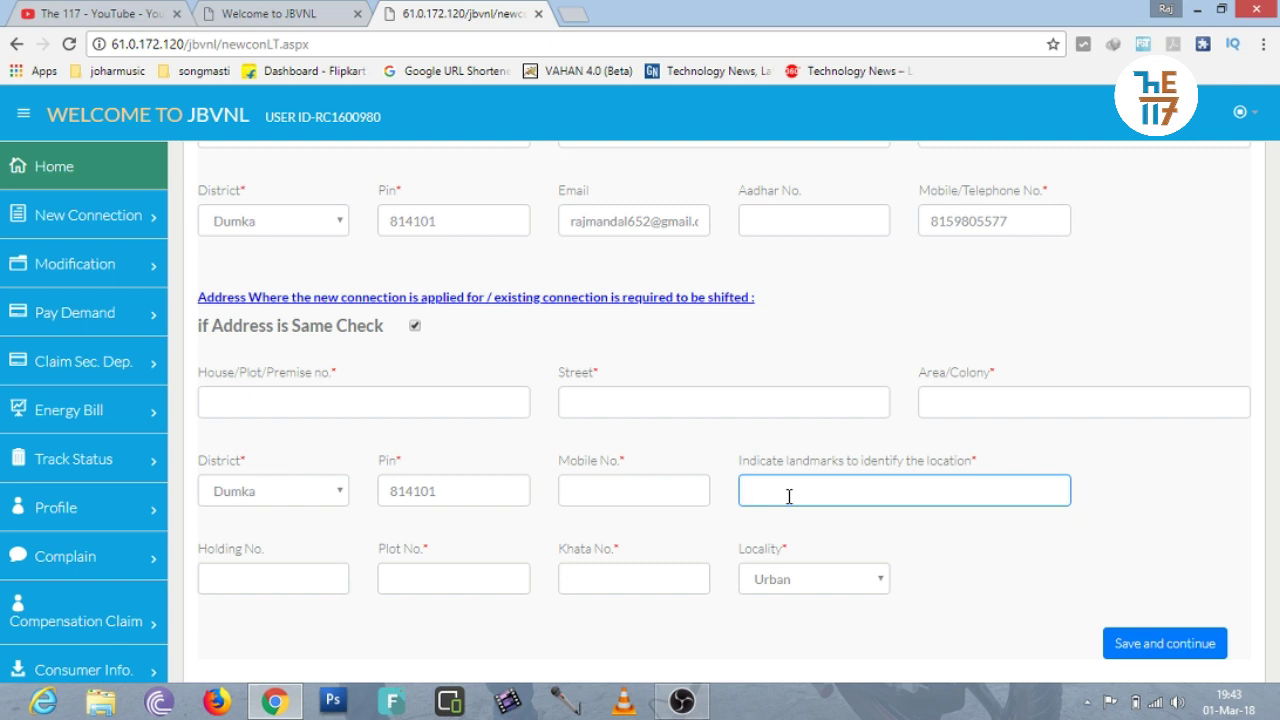
pyautogui.click(904, 540)
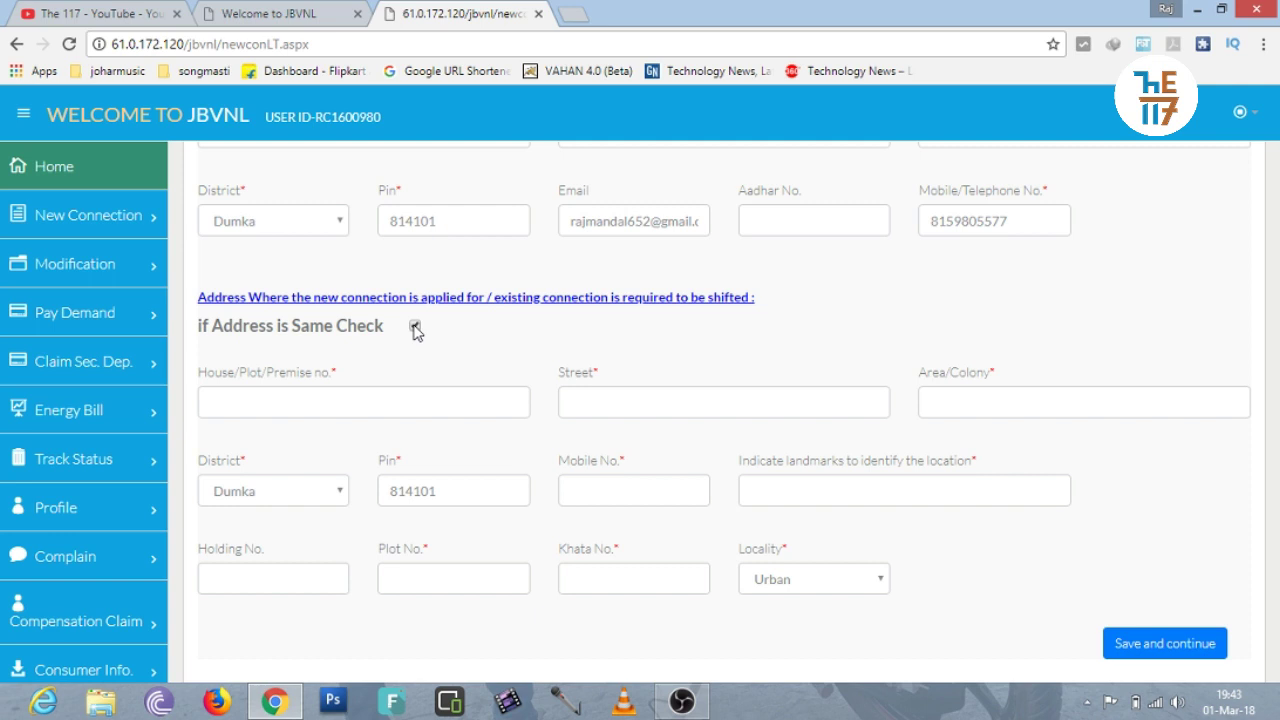
pyautogui.click(415, 327)
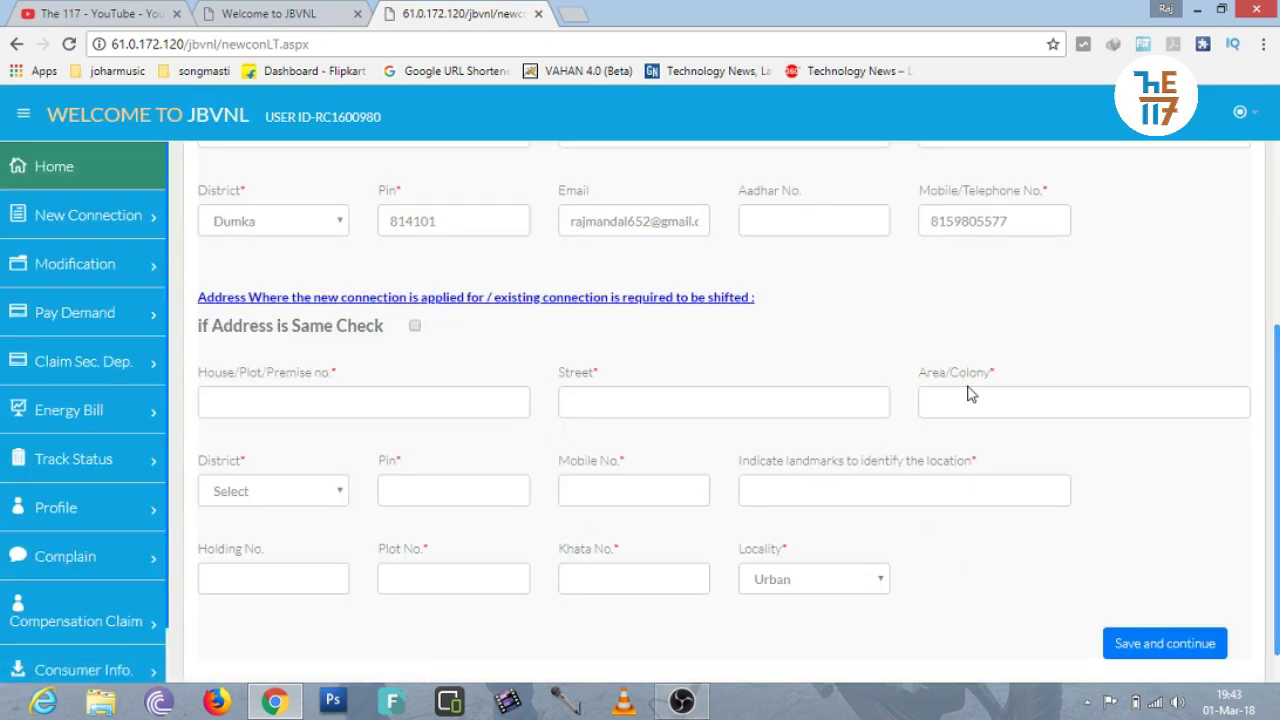
pyautogui.scroll(-1, 968, 394)
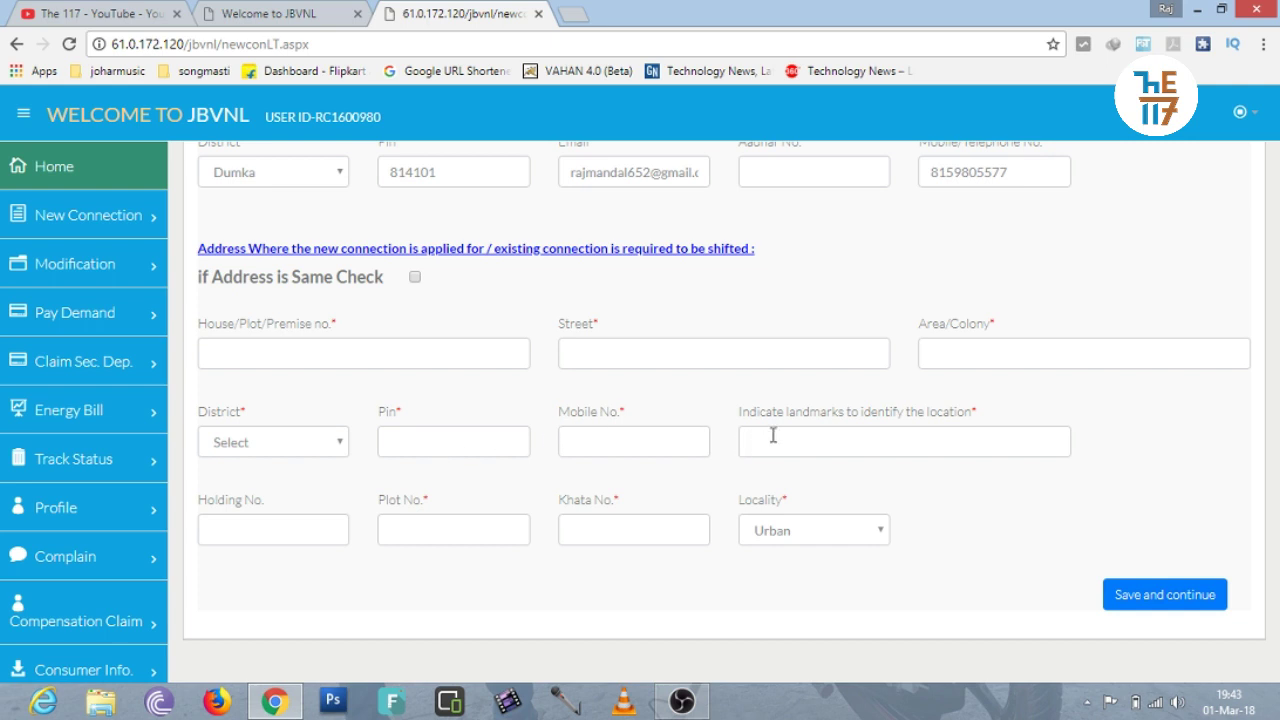
# Enter 125 as the connection address Plot No., leaving Khata No. and locality Urban unchanged.
pyautogui.click(469, 532)
pyautogui.write('25')
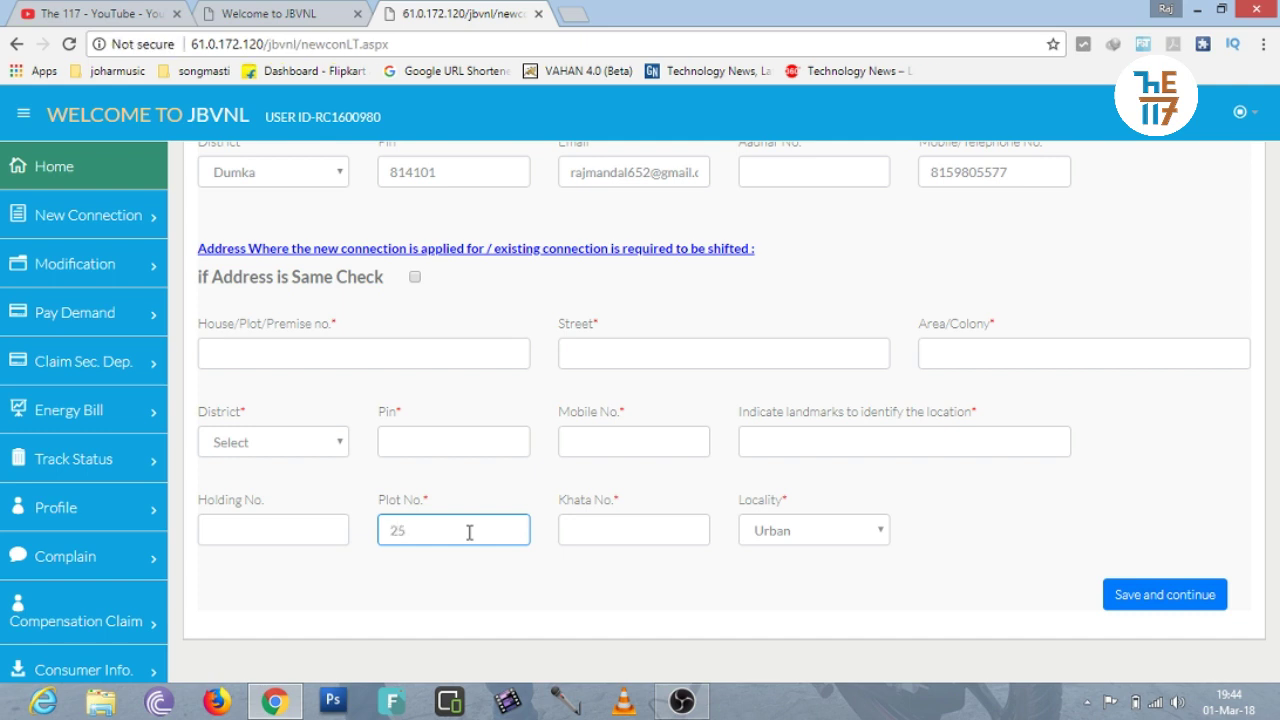
pyautogui.press('BackSpace')
pyautogui.press('BackSpace')
pyautogui.write('125')
pyautogui.click(587, 535)
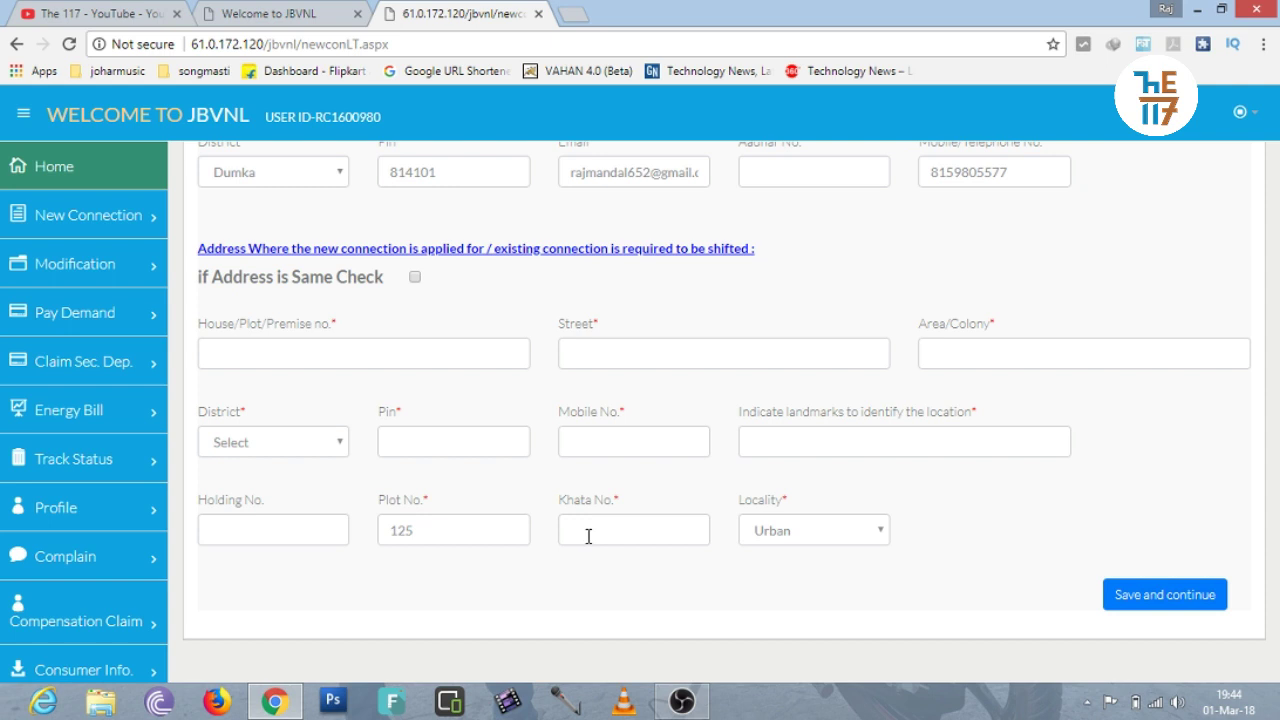
pyautogui.click(598, 577)
pyautogui.click(595, 532)
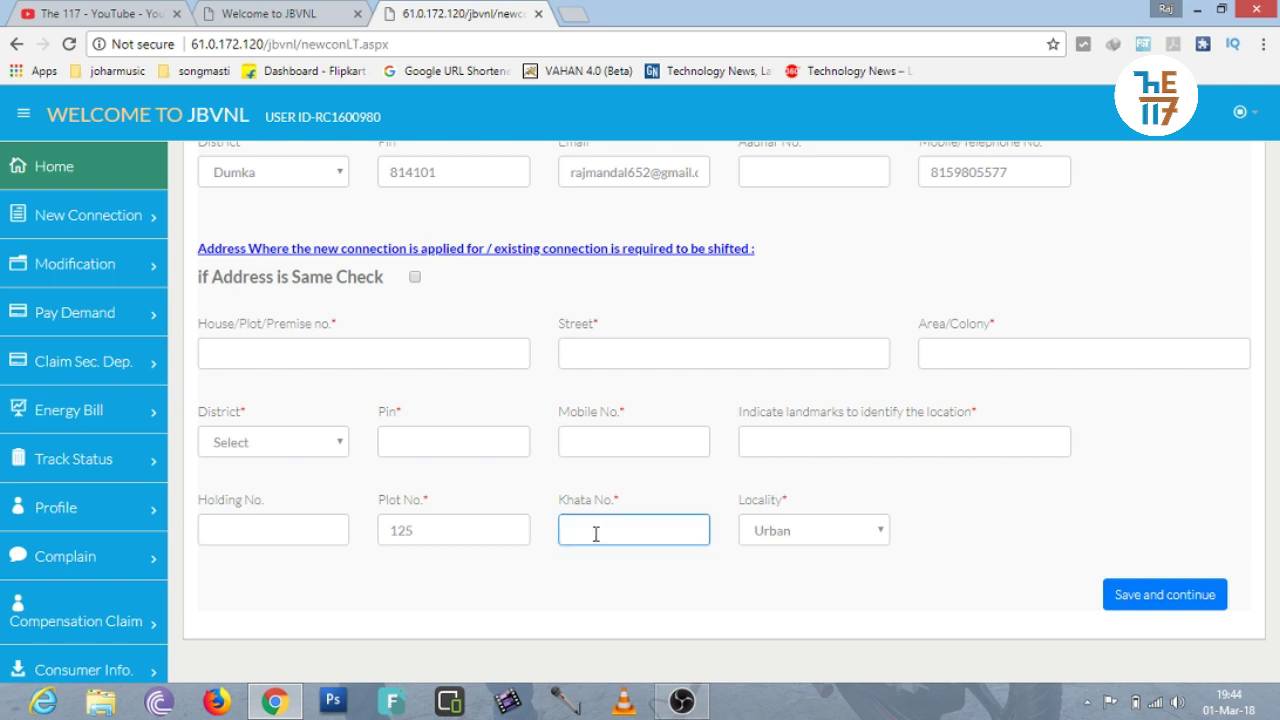
pyautogui.click(603, 576)
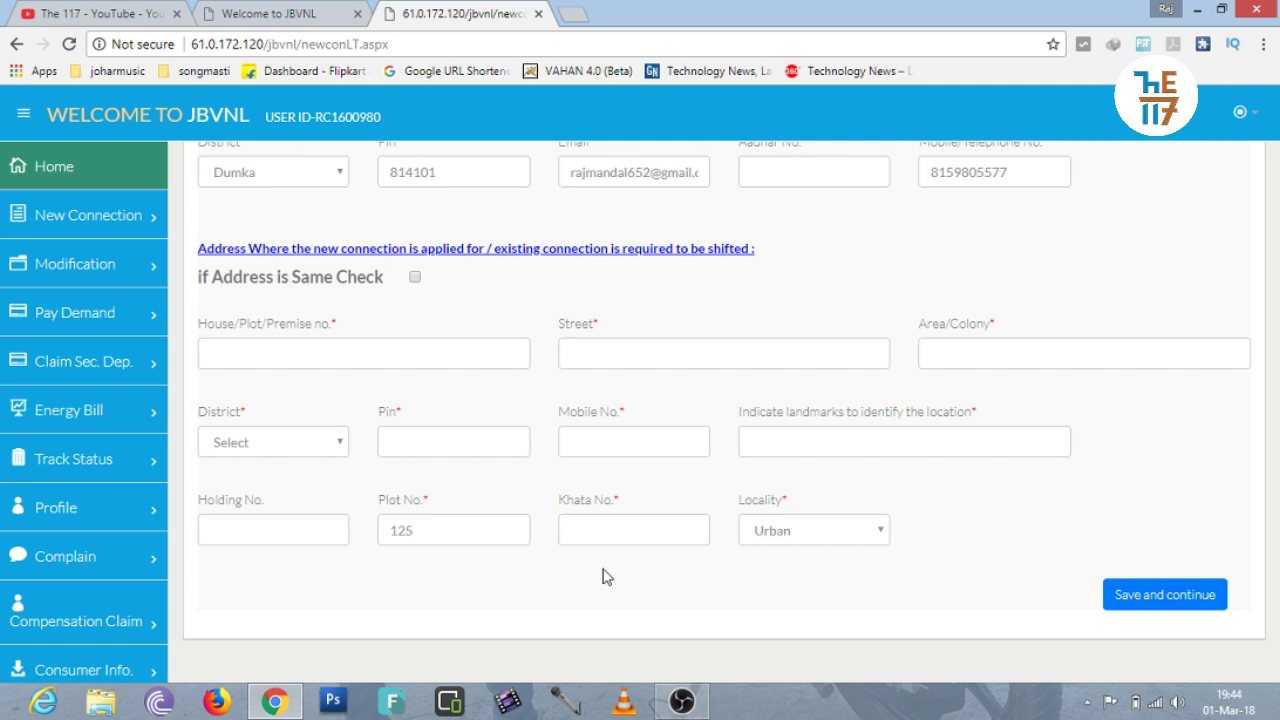
pyautogui.click(771, 538)
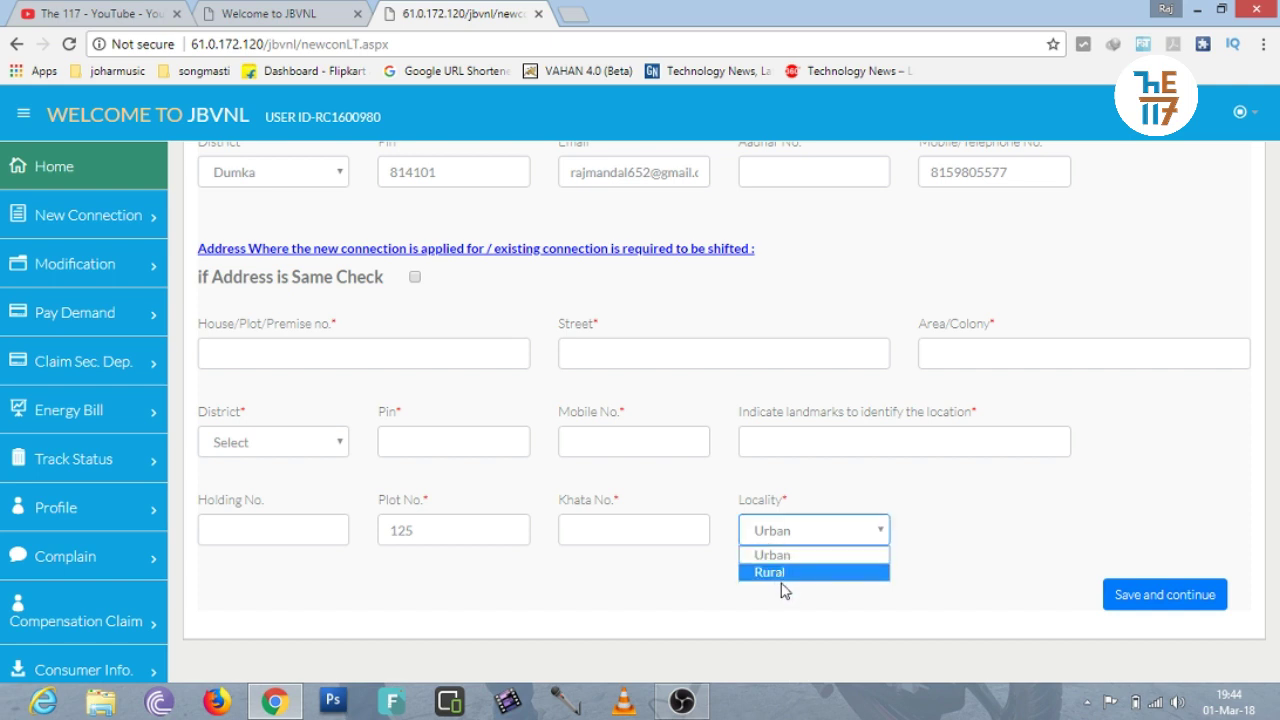
pyautogui.click(782, 590)
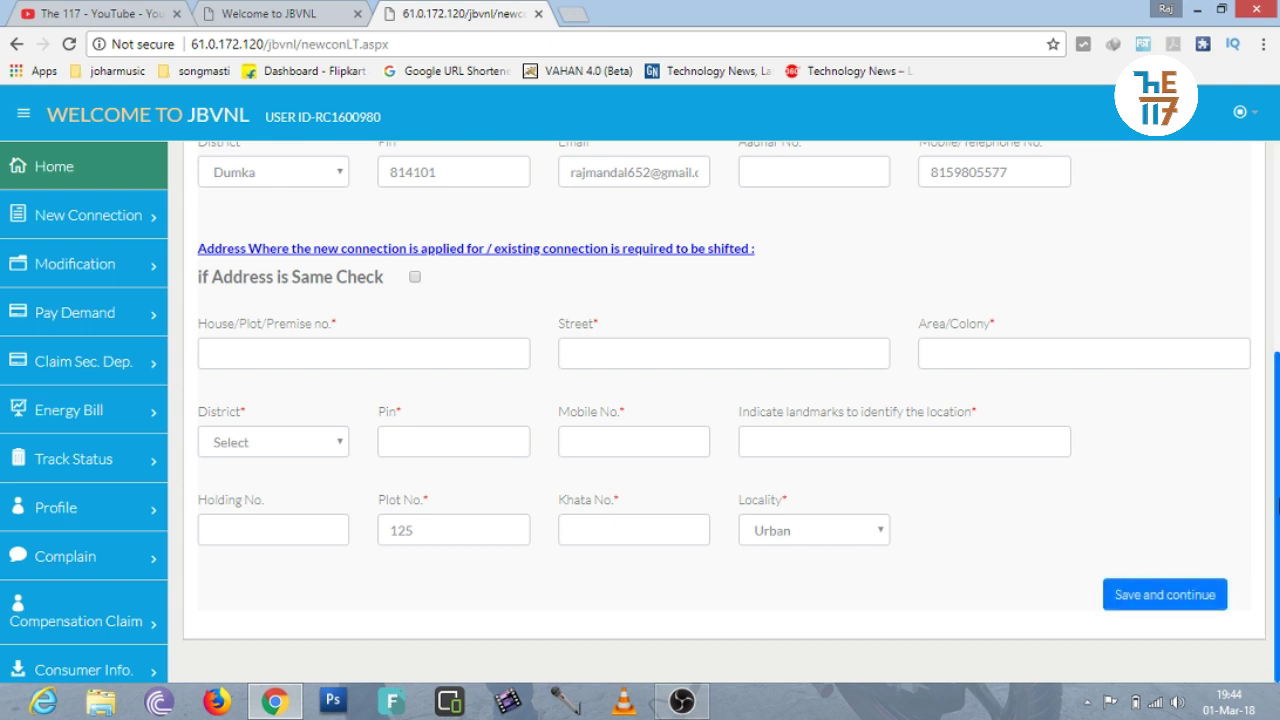
pyautogui.moveTo(1277, 480); pyautogui.dragTo(1277, 256)
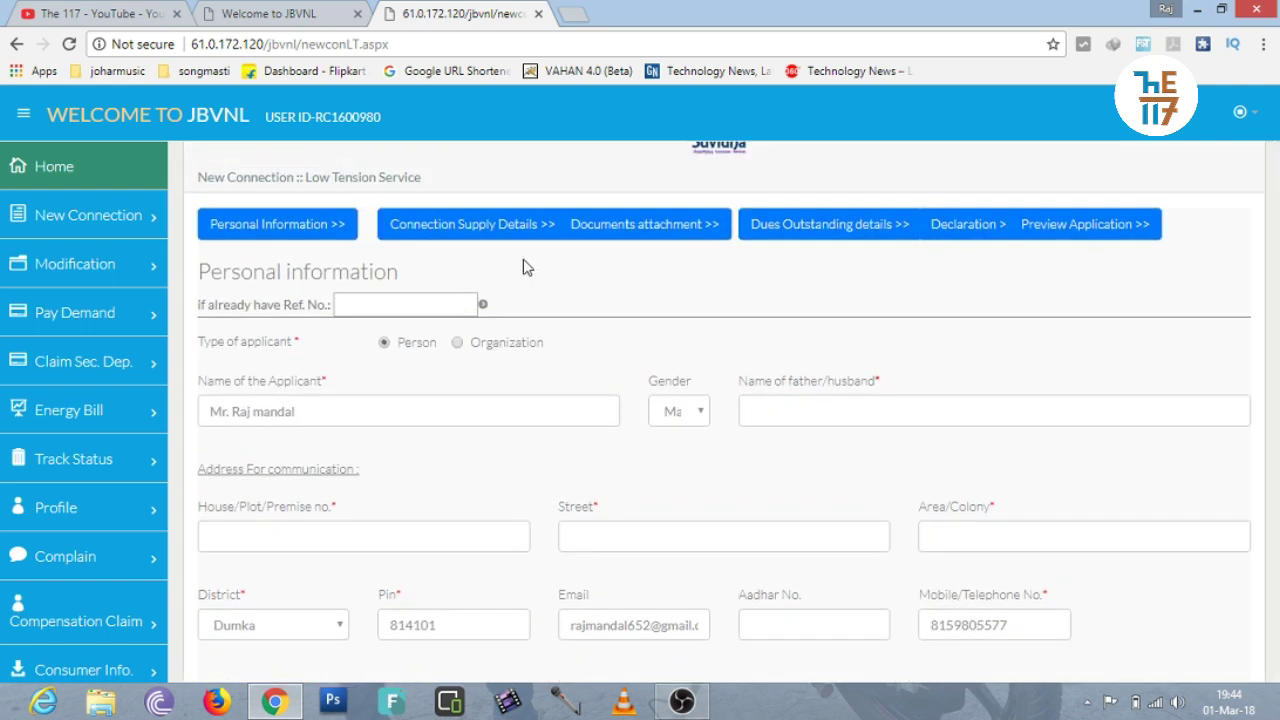
# In Connection Supply Details, enter plot size 252 and covered area 150 sq. ft.
pyautogui.click(466, 236)
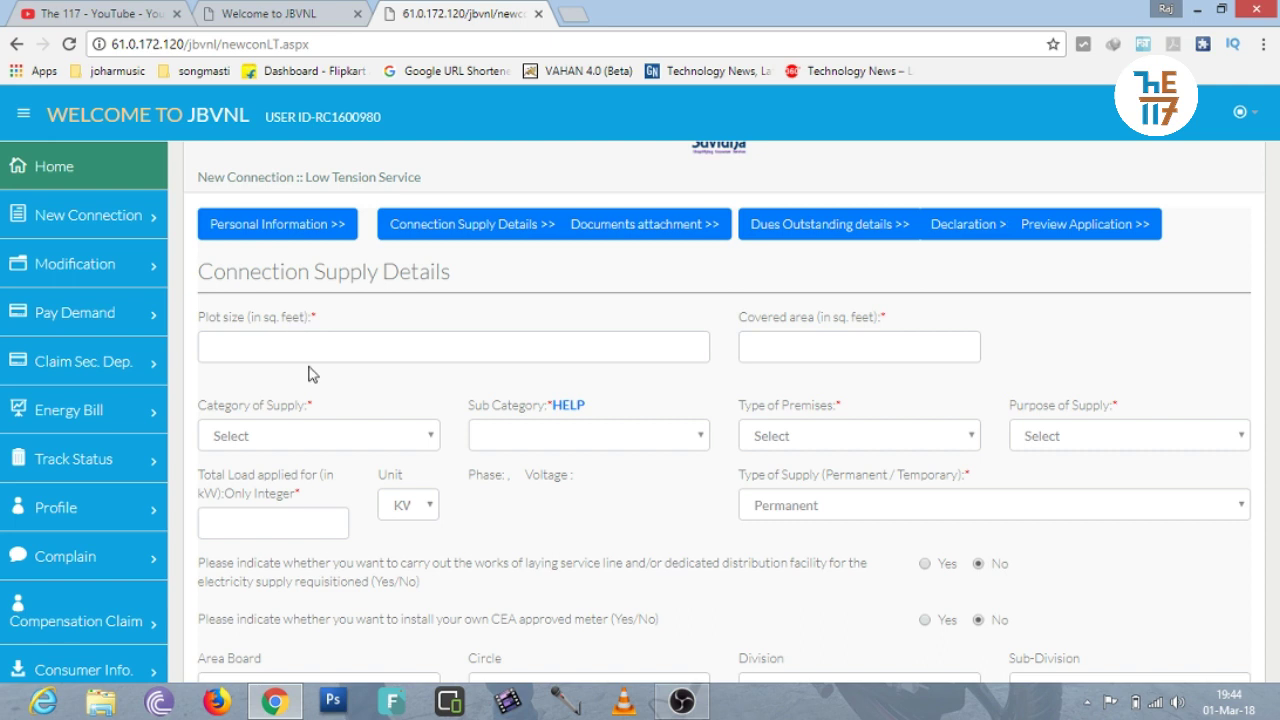
pyautogui.click(268, 346)
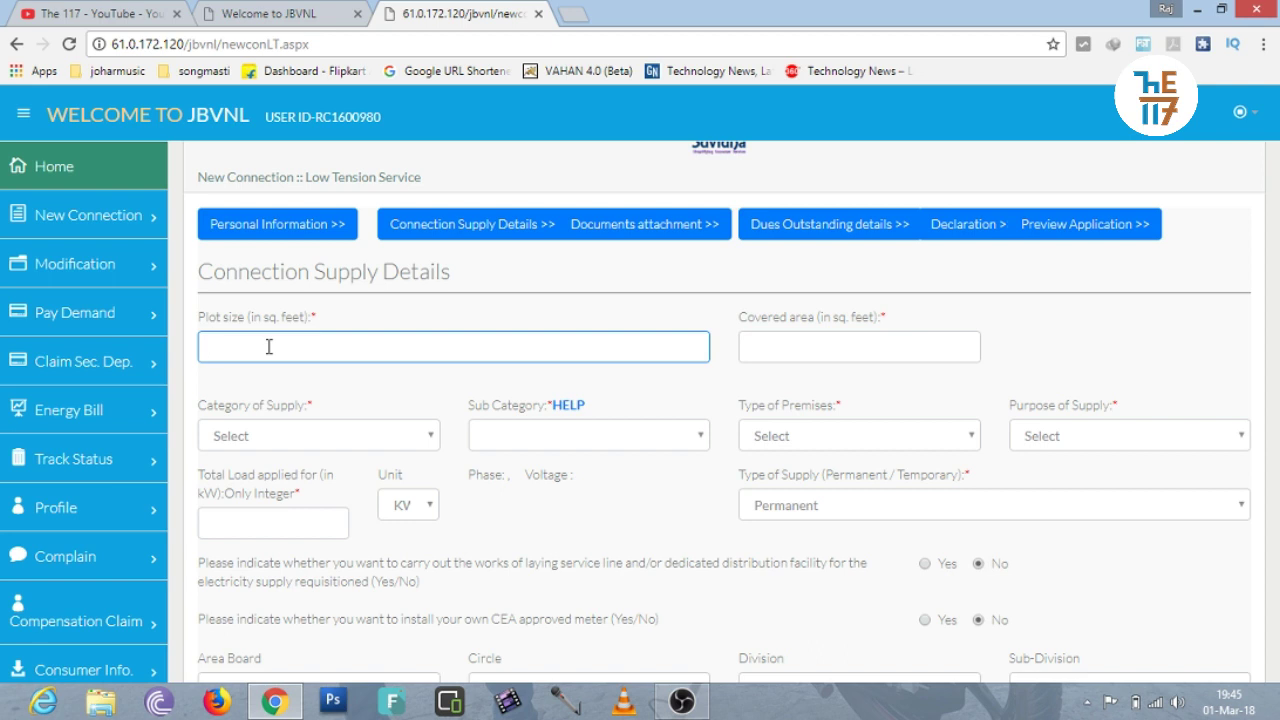
pyautogui.write('252')
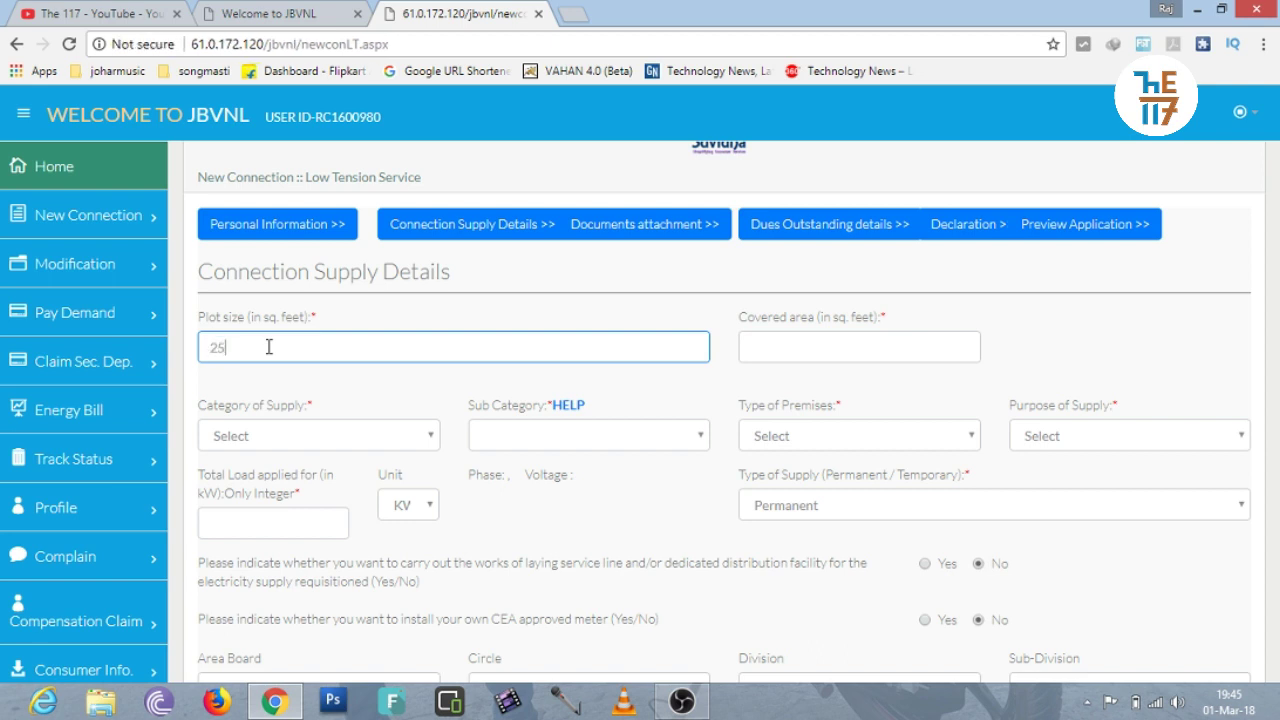
pyautogui.click(783, 350)
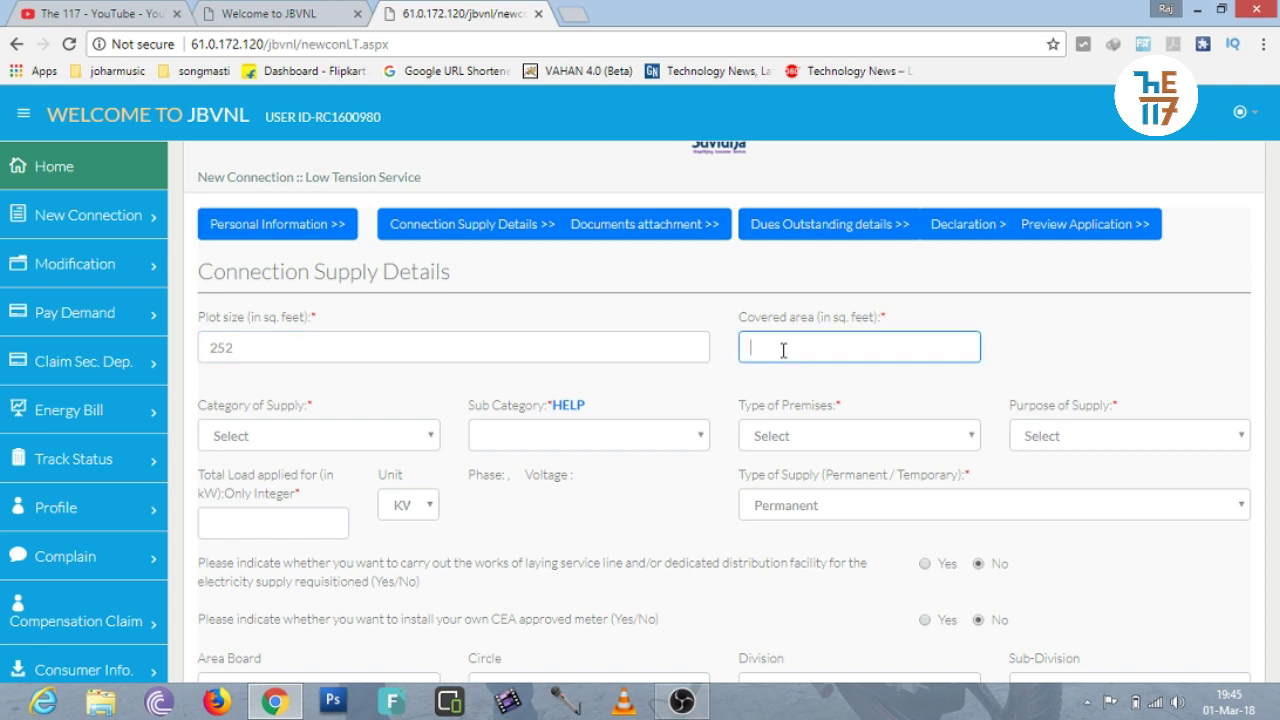
pyautogui.click(646, 350)
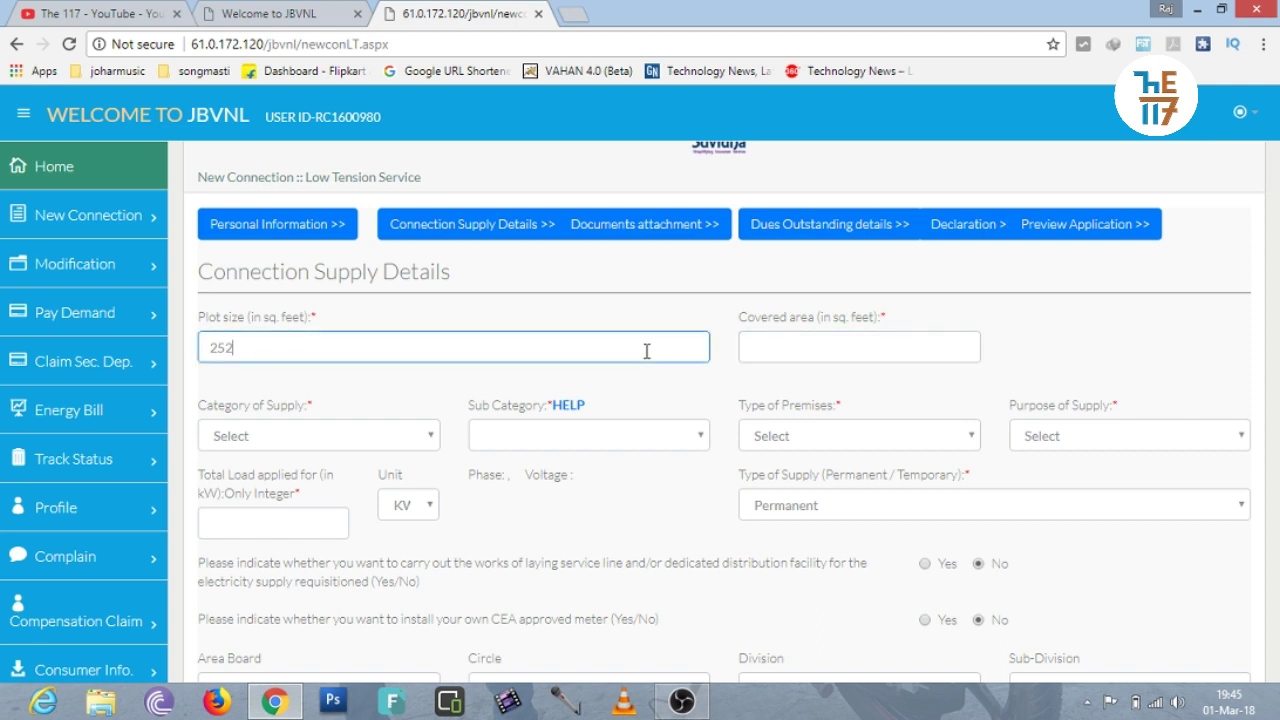
pyautogui.click(816, 347)
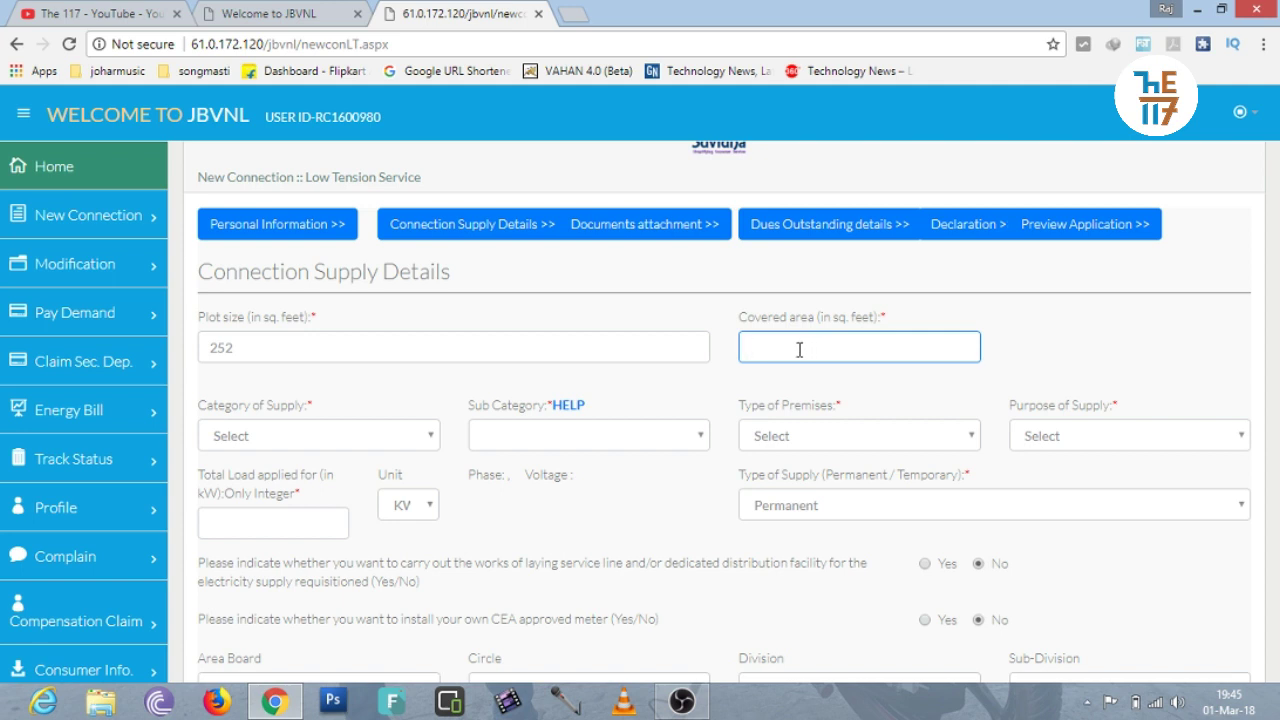
pyautogui.write('150')
# Choose Domestic as the category of supply, leaving sub category unselected.
pyautogui.click(355, 440)
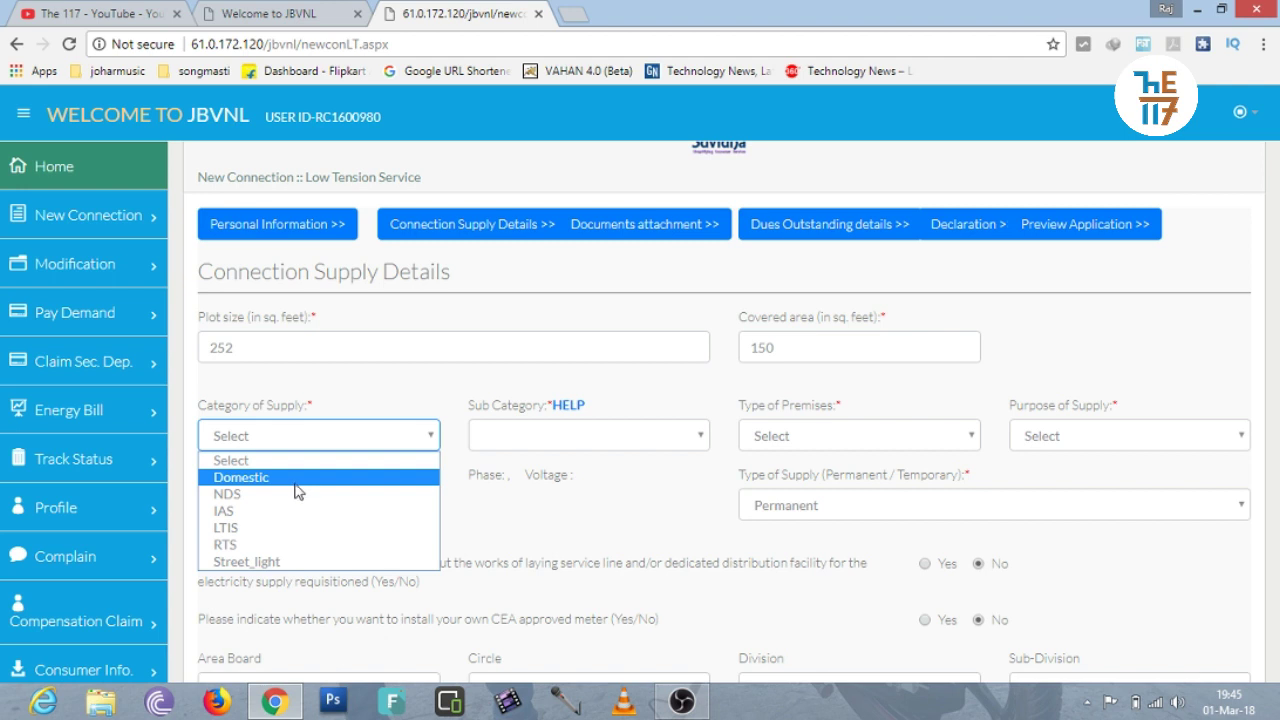
pyautogui.click(296, 482)
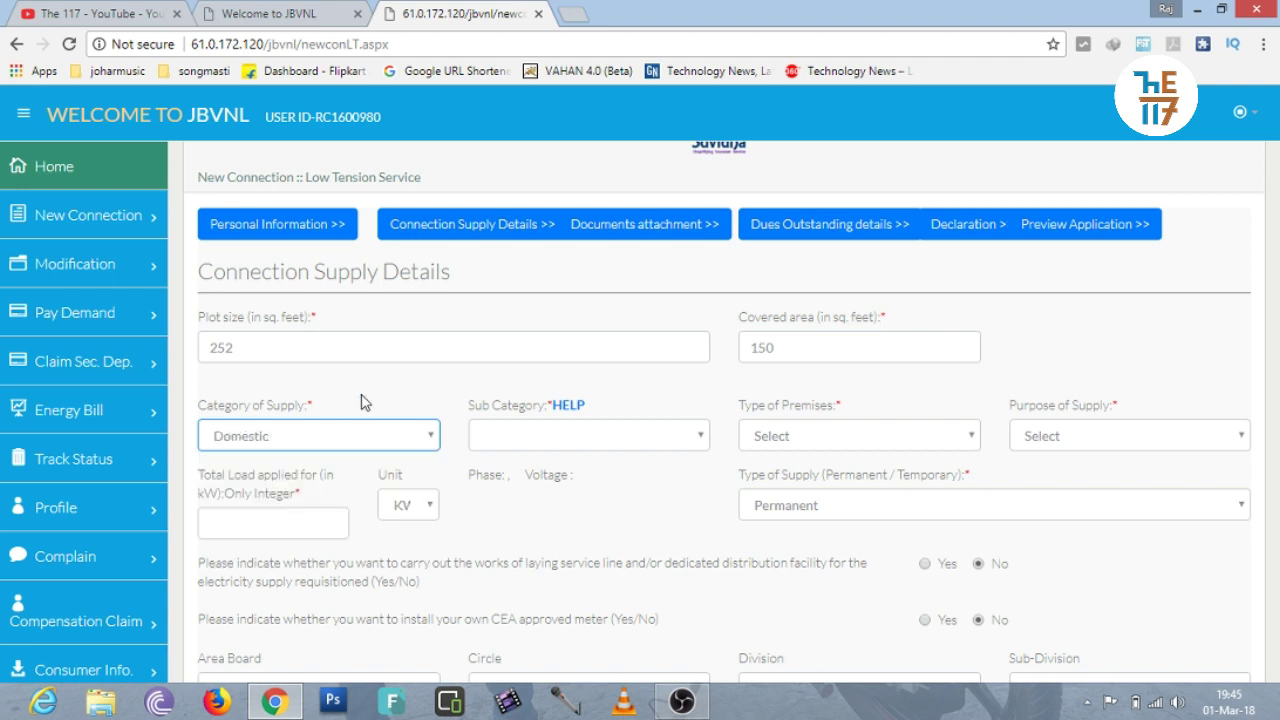
pyautogui.click(494, 441)
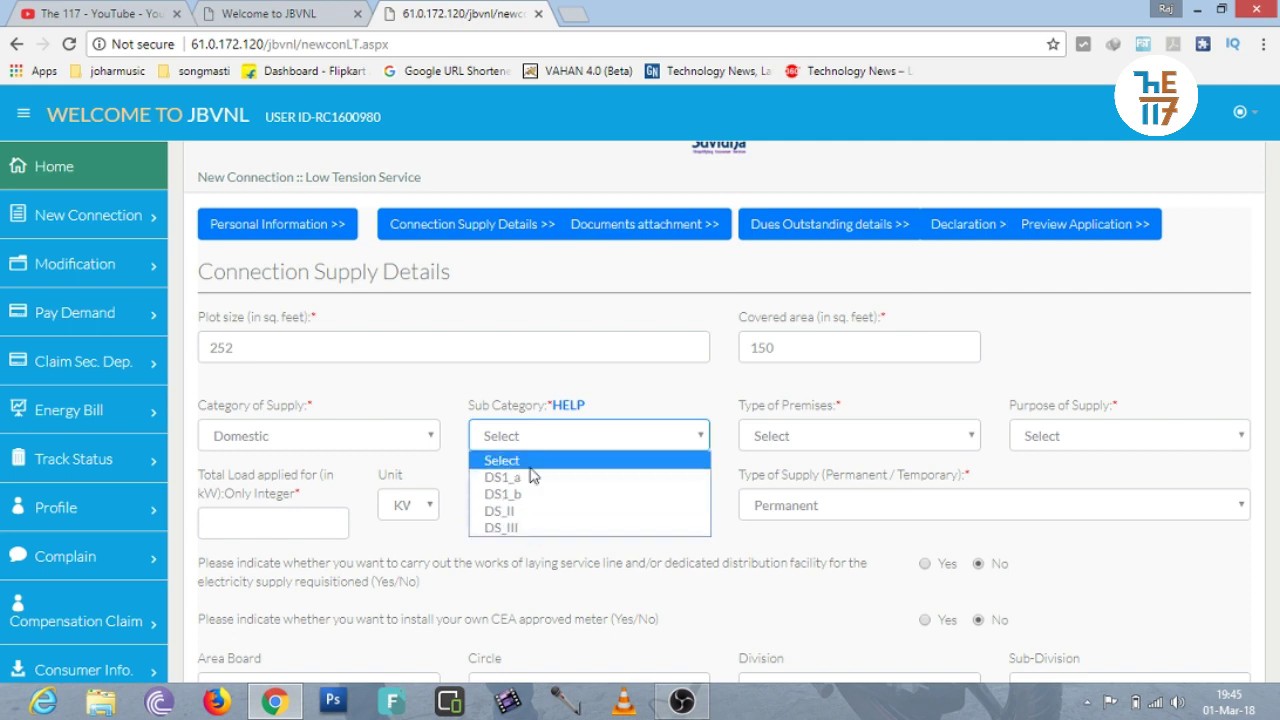
pyautogui.click(492, 390)
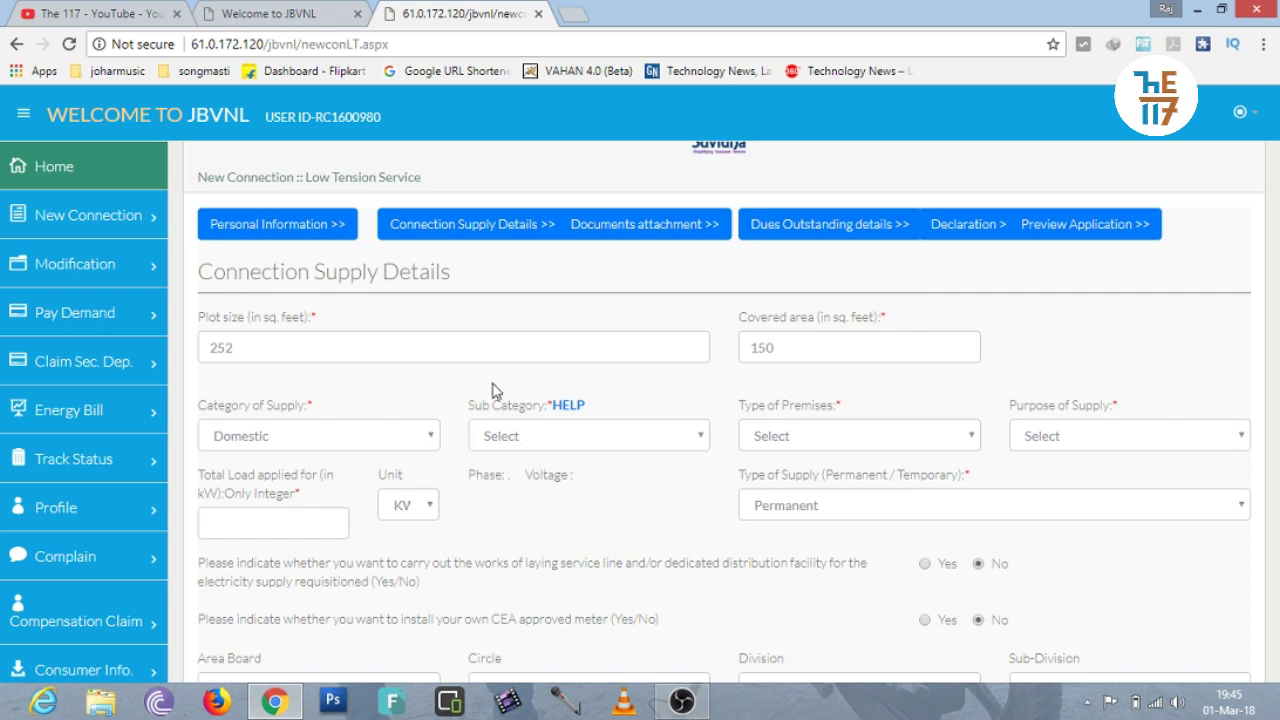
pyautogui.click(560, 410)
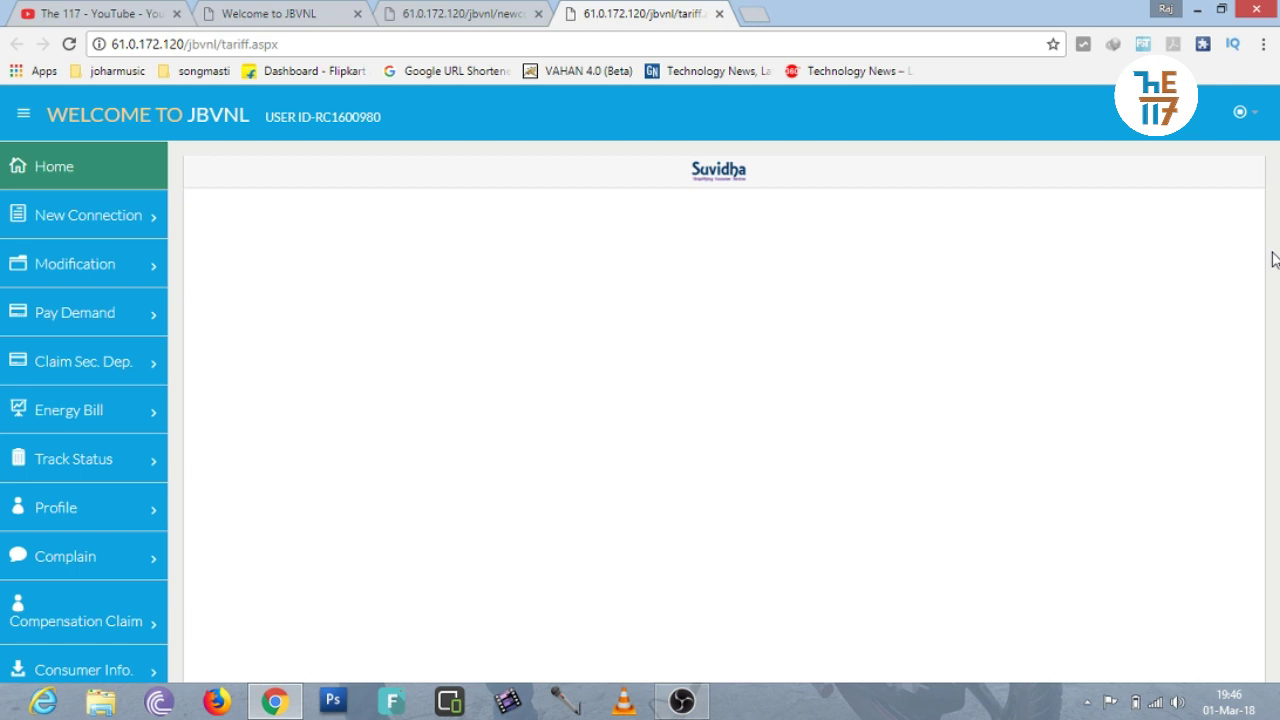
pyautogui.moveTo(1275, 259); pyautogui.dragTo(1277, 218)
pyautogui.click(719, 14)
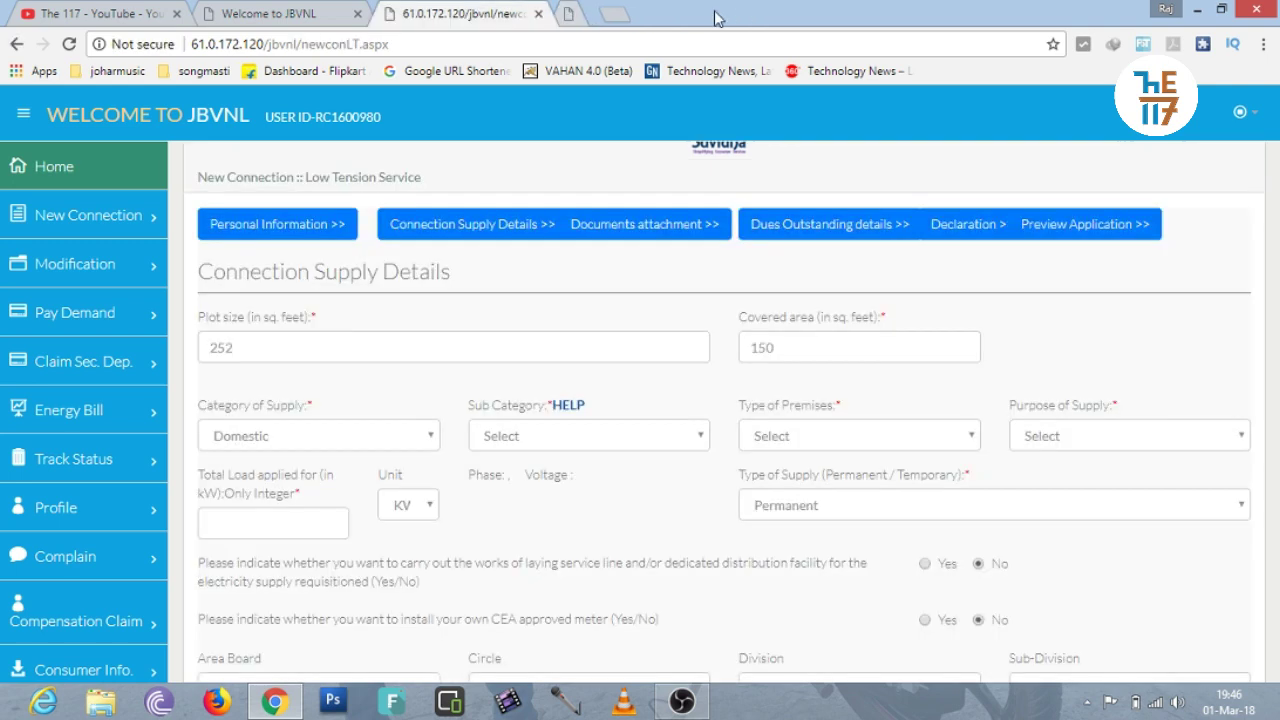
pyautogui.click(577, 412)
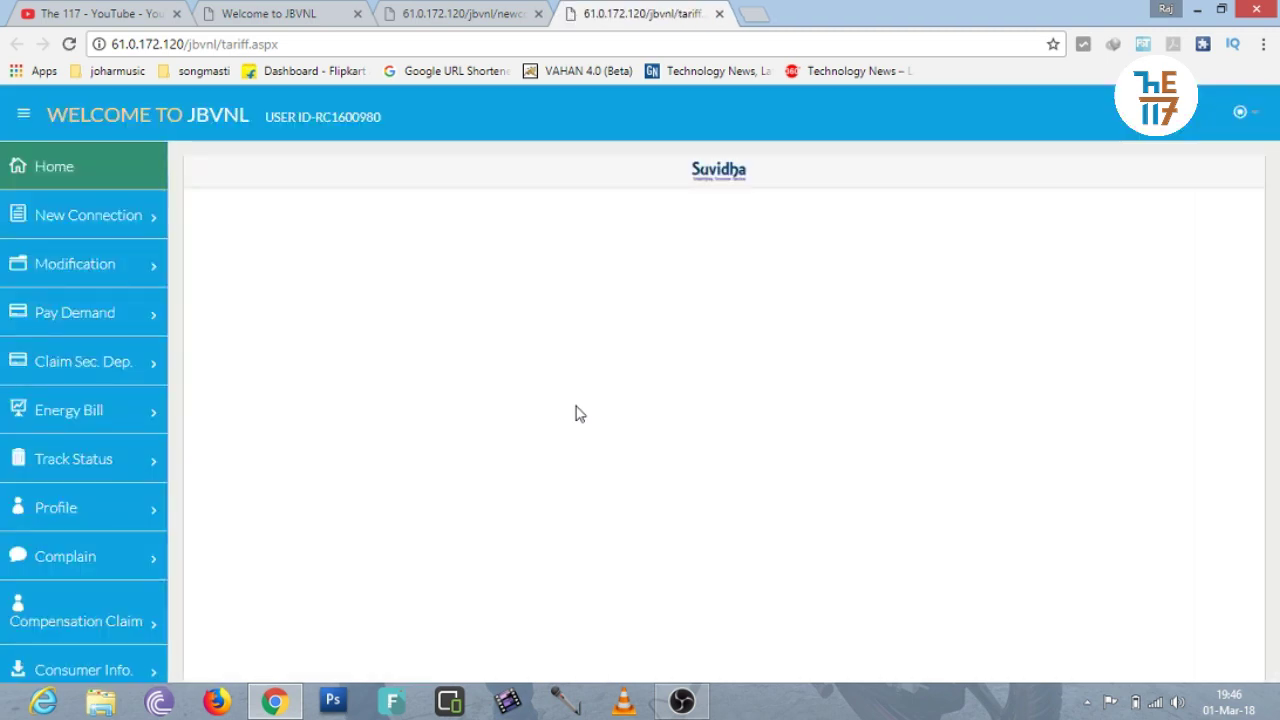
pyautogui.click(719, 14)
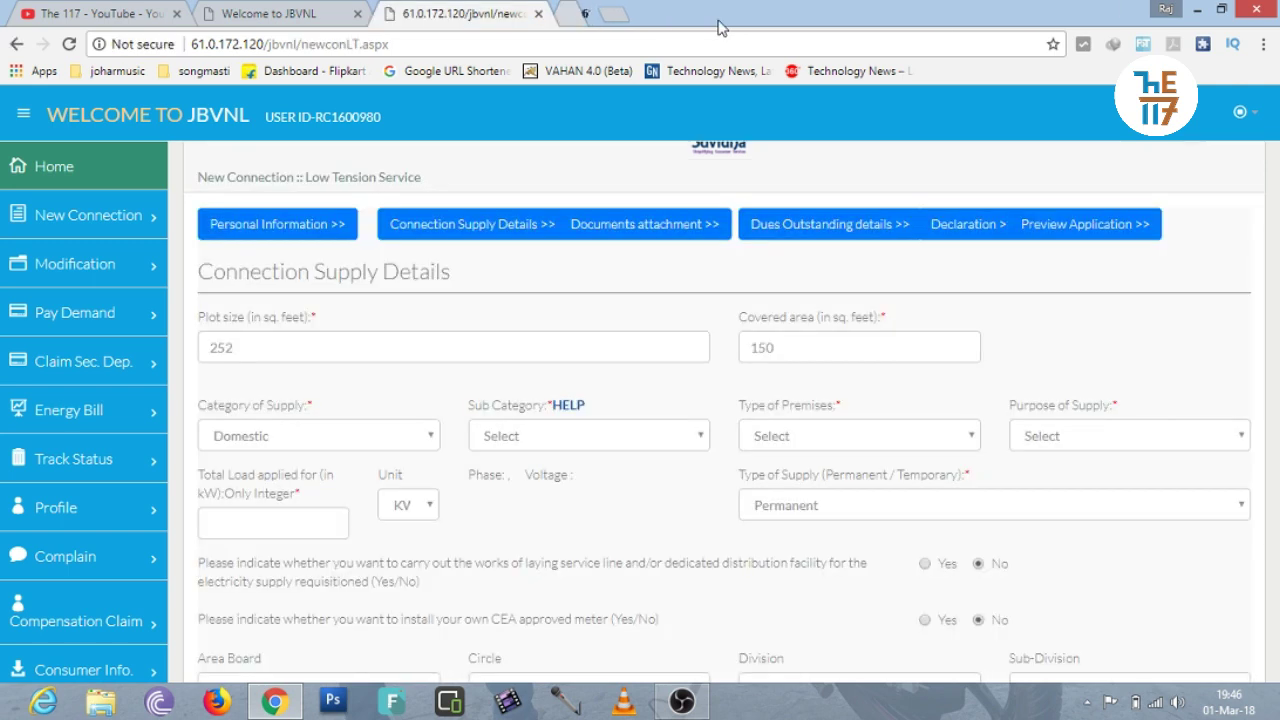
pyautogui.click(558, 441)
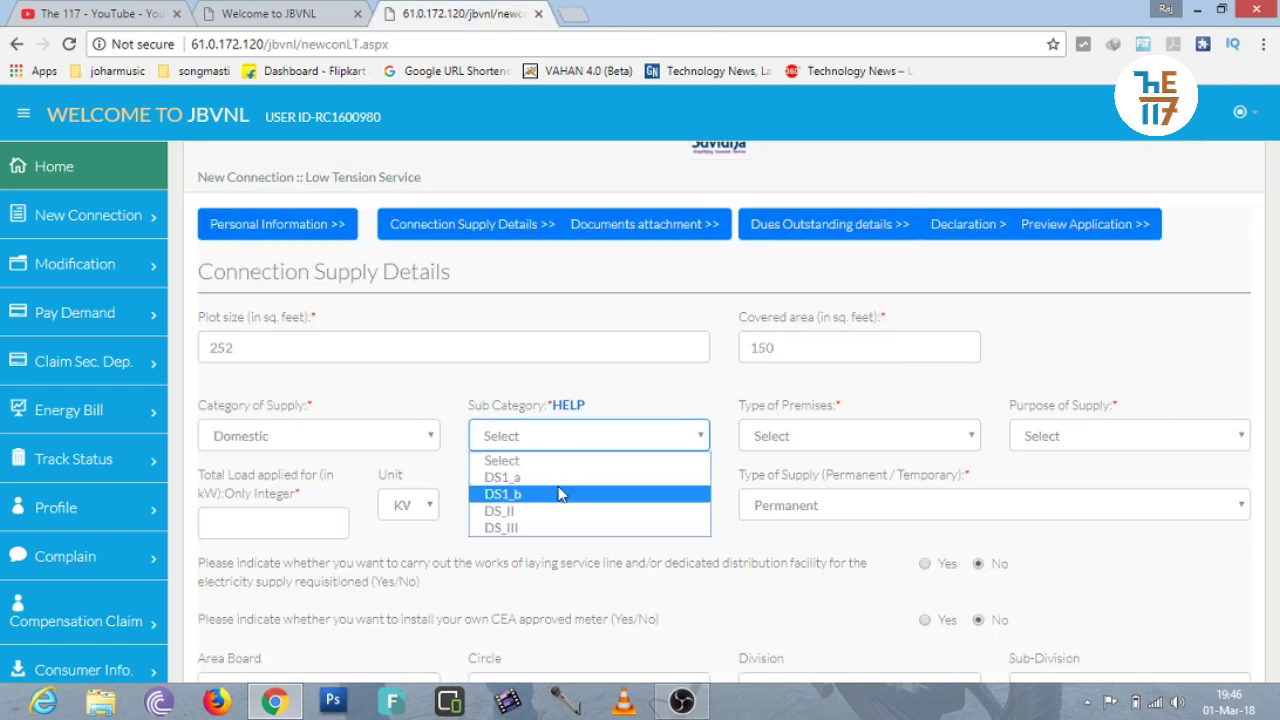
# Choose sub category DS1_a and premises type Indivisual House/Shop.
pyautogui.click(558, 480)
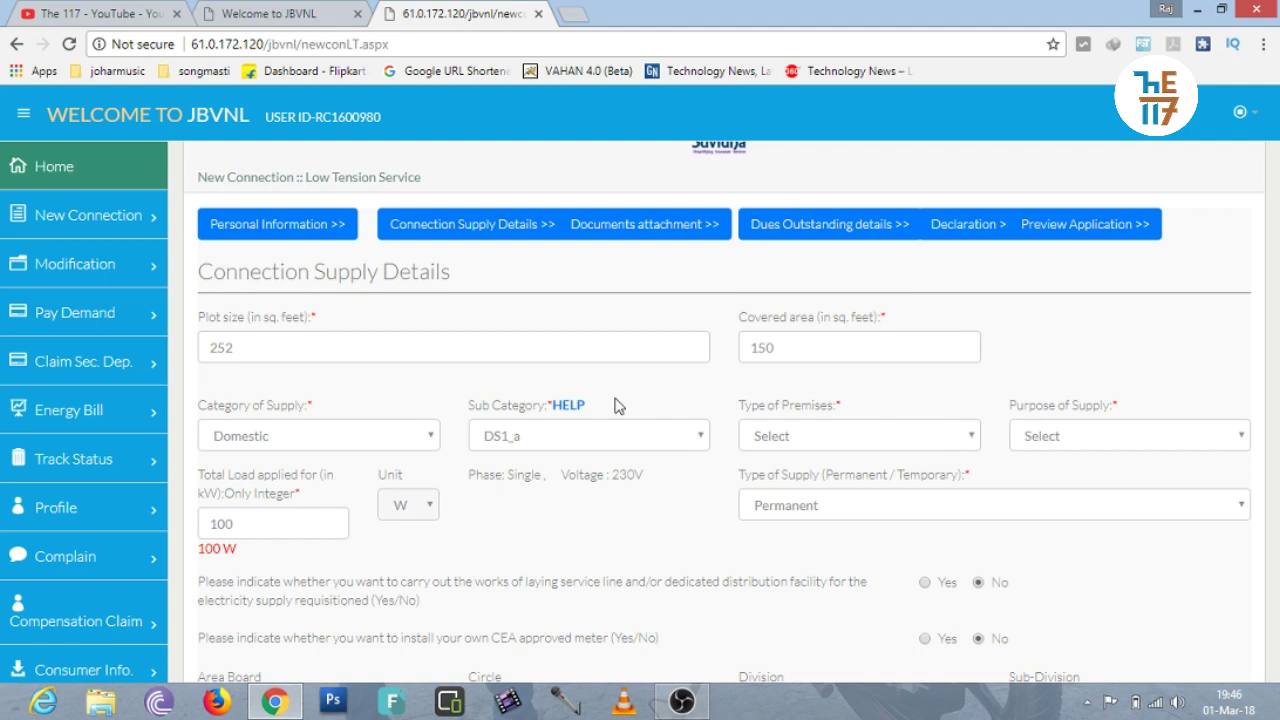
pyautogui.click(785, 441)
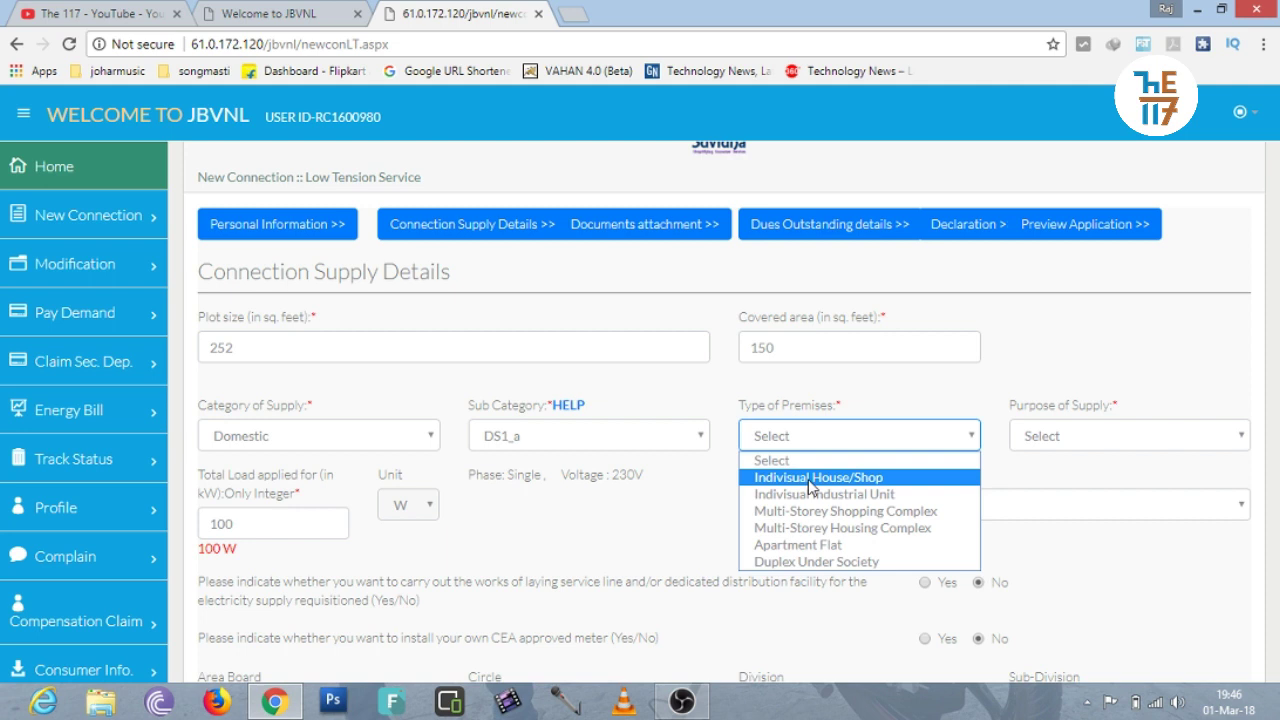
pyautogui.click(811, 480)
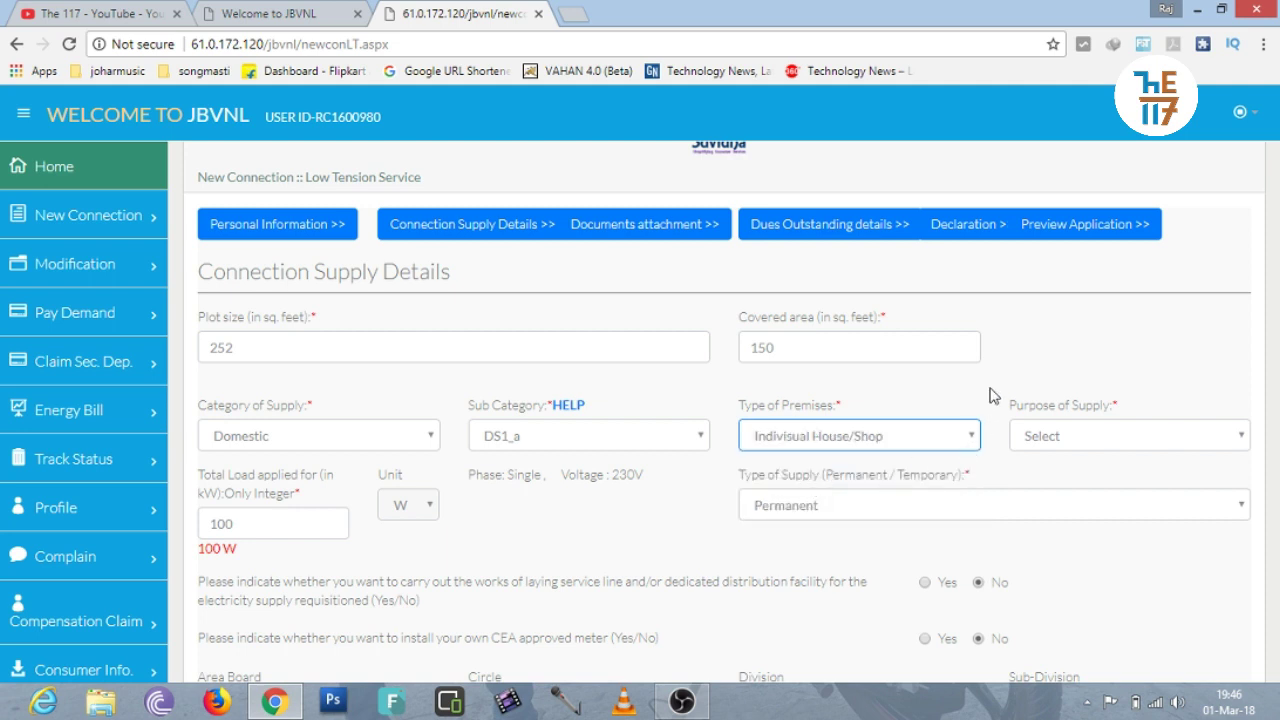
pyautogui.click(1040, 438)
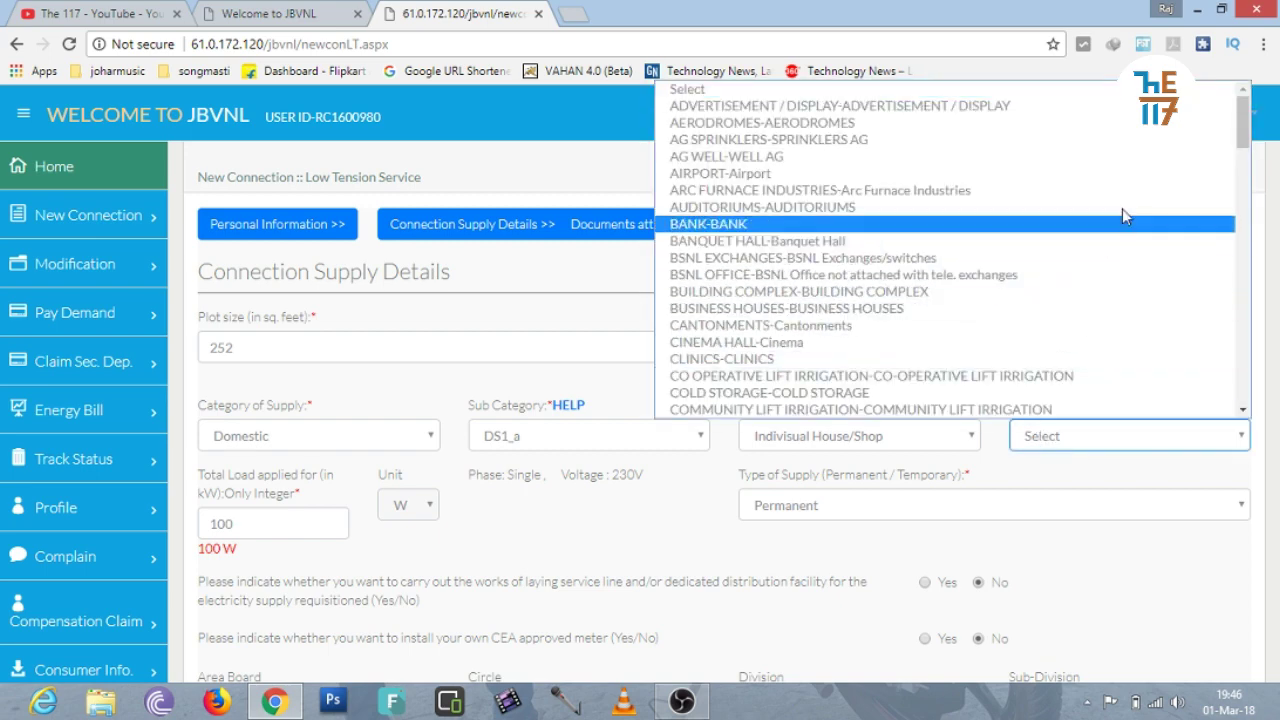
# Pick SHOP-Small Shop Load up to 18.25 KW in the Purpose of Supply list.
pyautogui.moveTo(1240, 135); pyautogui.dragTo(1238, 228)
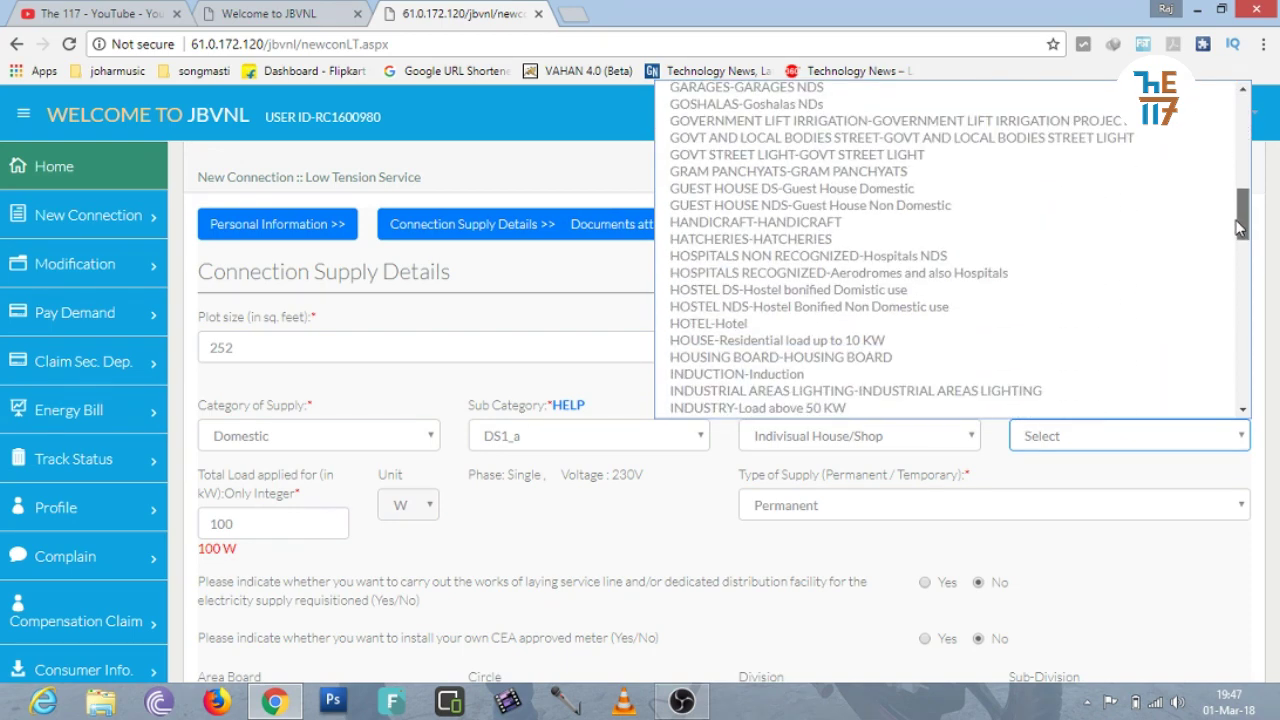
pyautogui.press('s')
pyautogui.press('h')
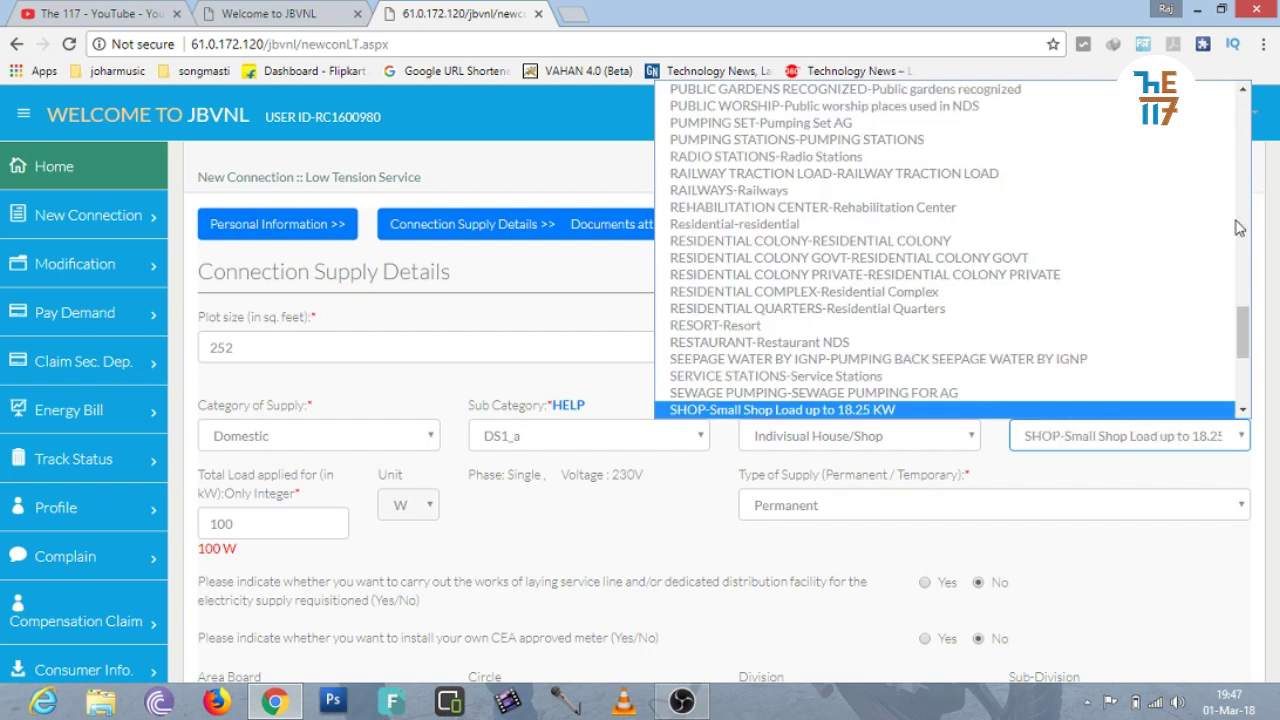
pyautogui.press('Return')
pyautogui.scroll(-2, 790, 290)
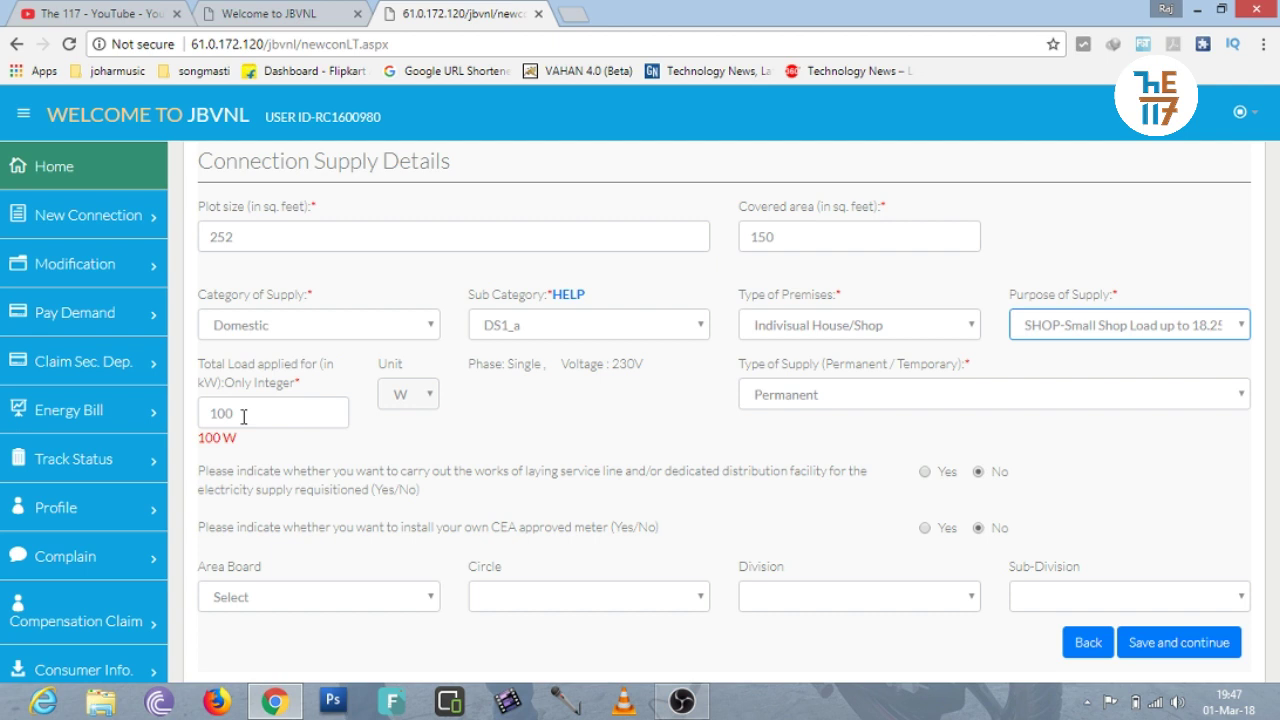
# Enter total load 100, keep supply type Permanent, and answer No to installing an own CEA meter.
pyautogui.moveTo(243, 416); pyautogui.dragTo(205, 416)
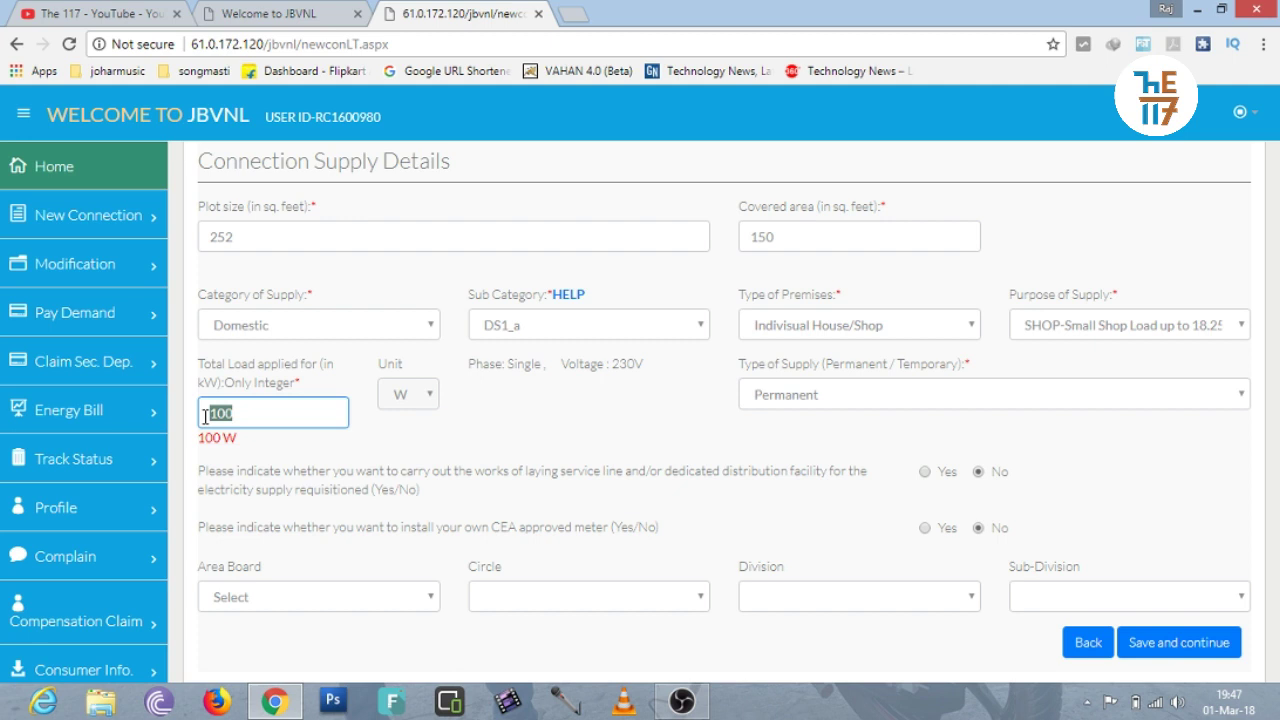
pyautogui.write('1')
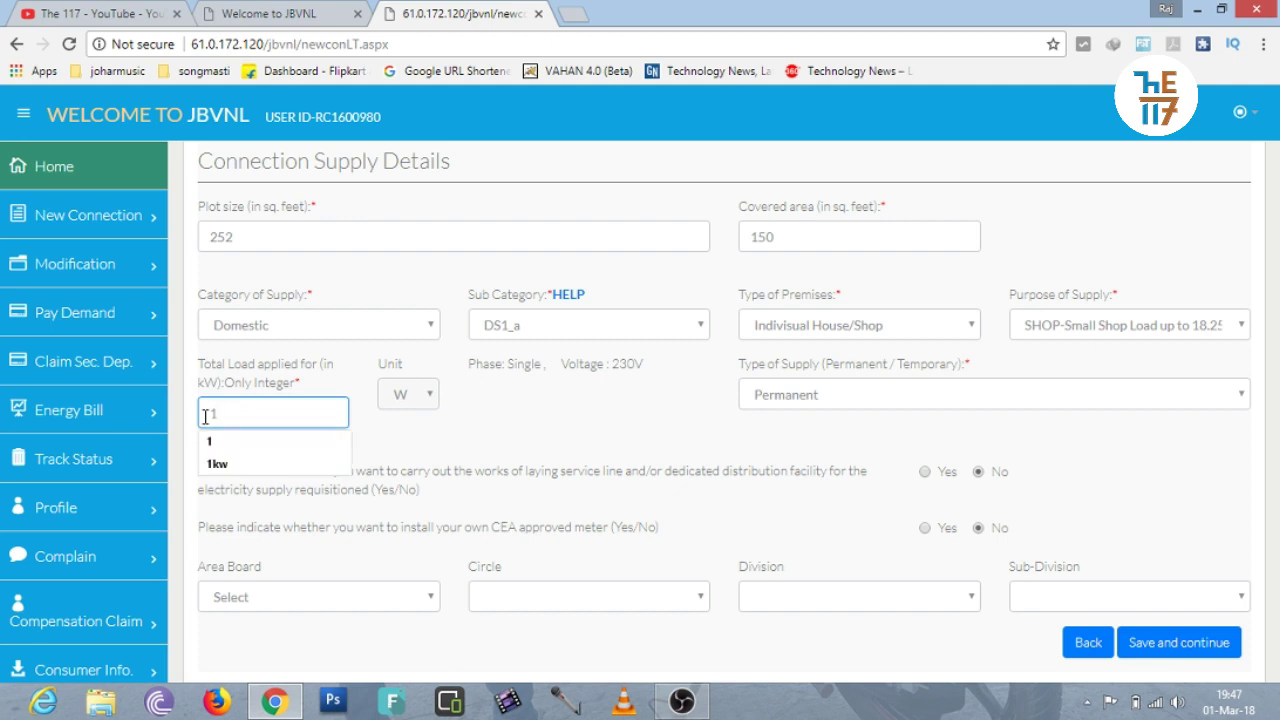
pyautogui.press('BackSpace')
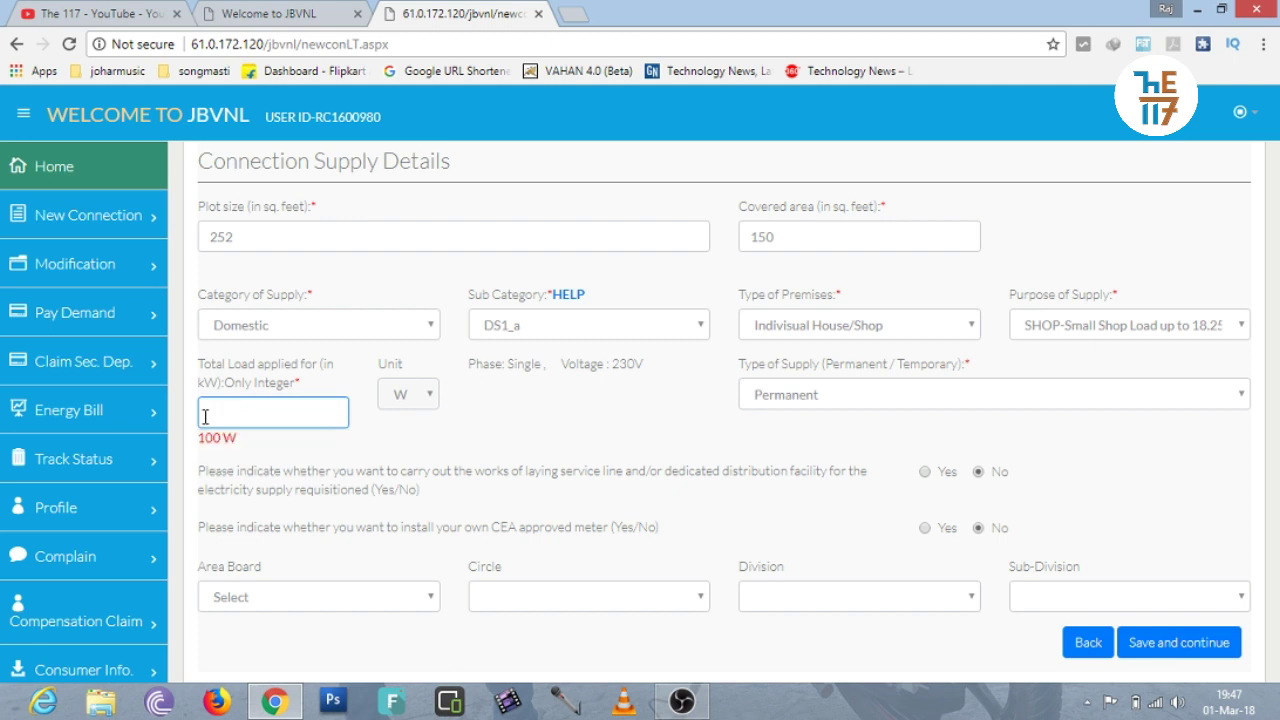
pyautogui.write('2')
pyautogui.press('BackSpace')
pyautogui.write('1')
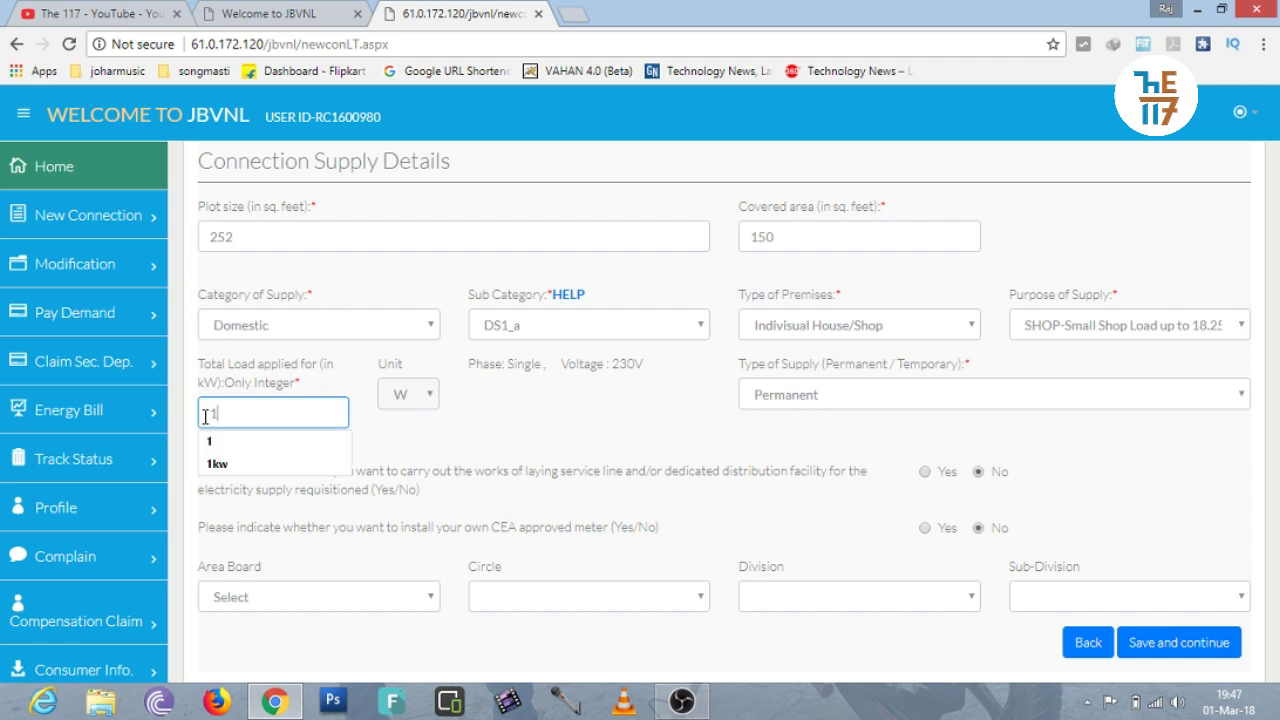
pyautogui.write('00')
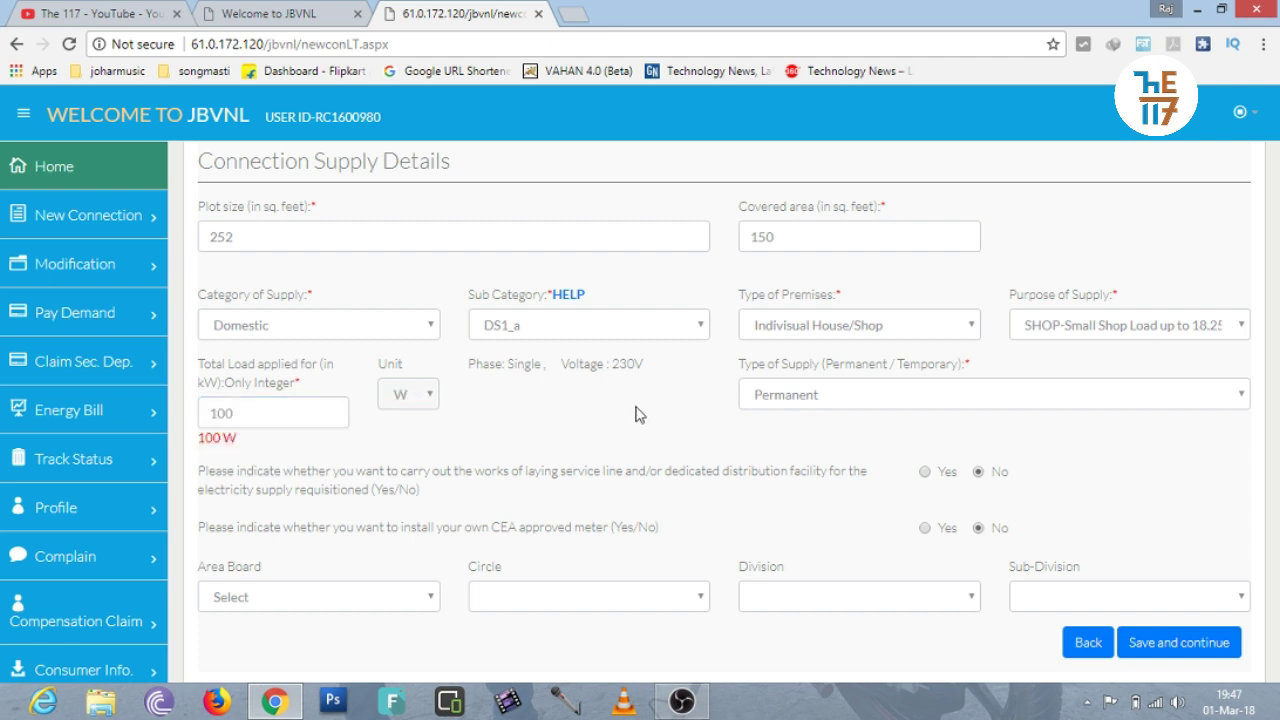
pyautogui.click(840, 407)
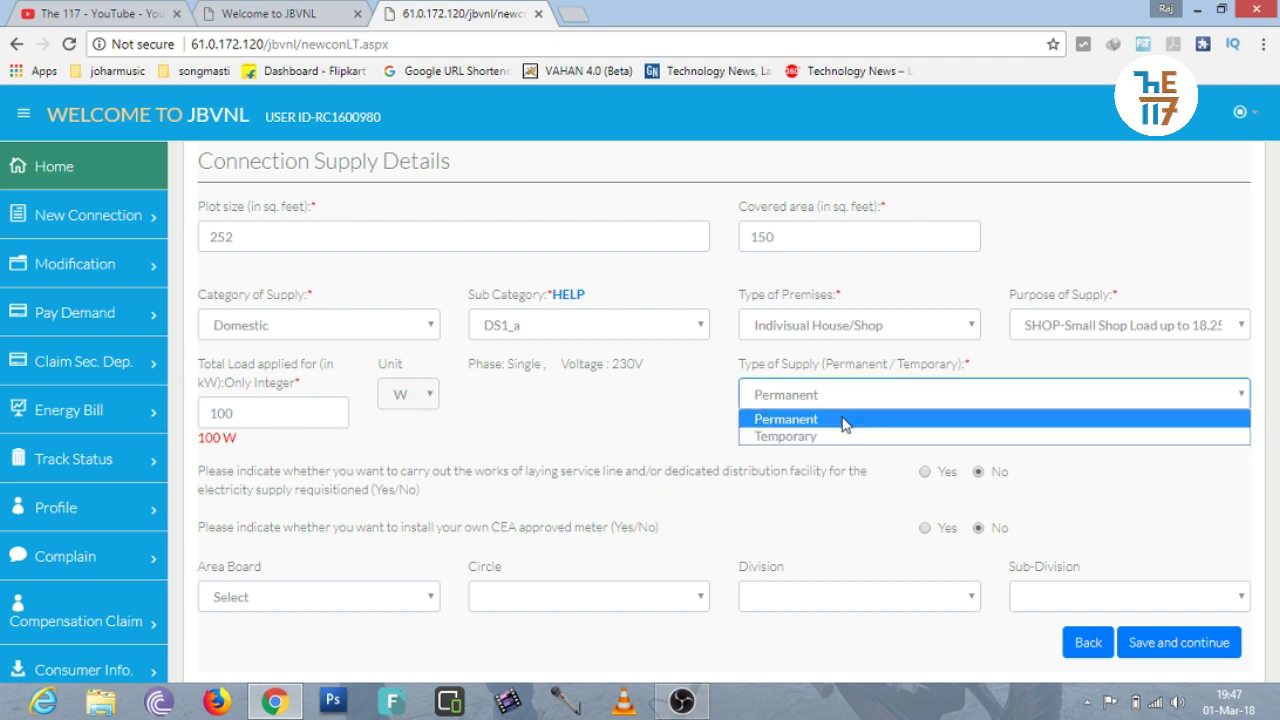
pyautogui.click(845, 421)
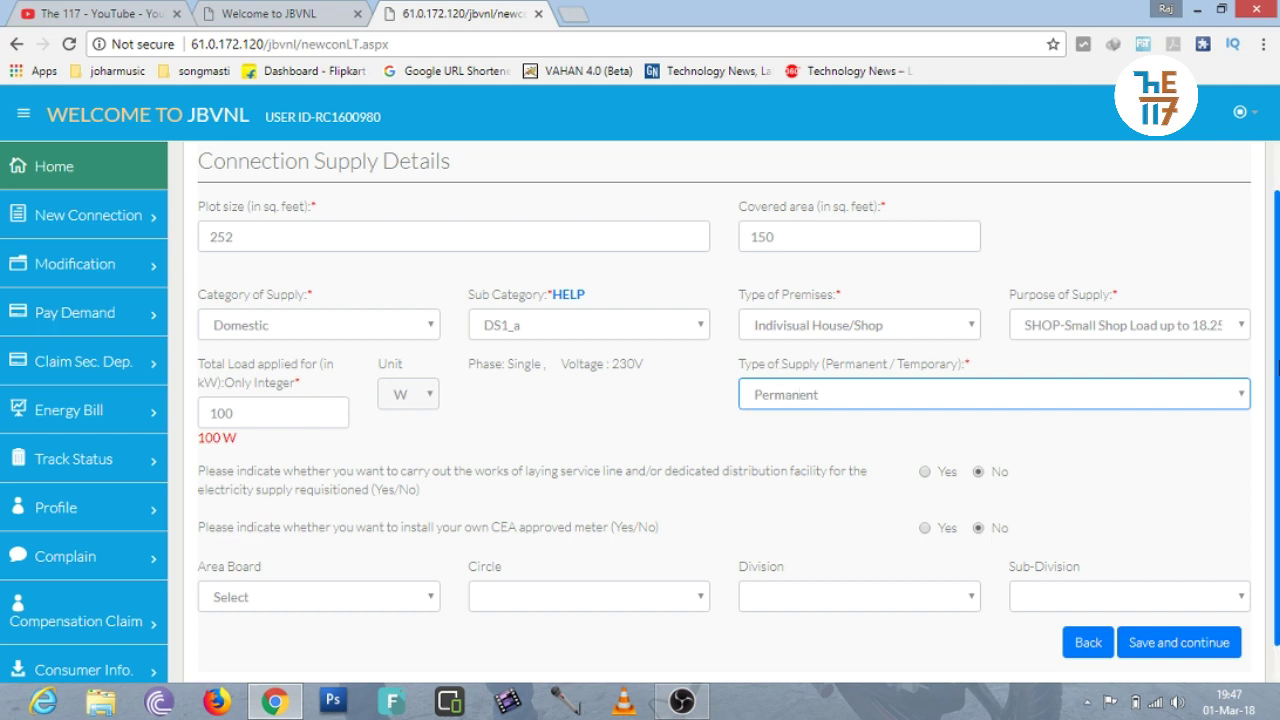
pyautogui.scroll(-1, 1040, 440)
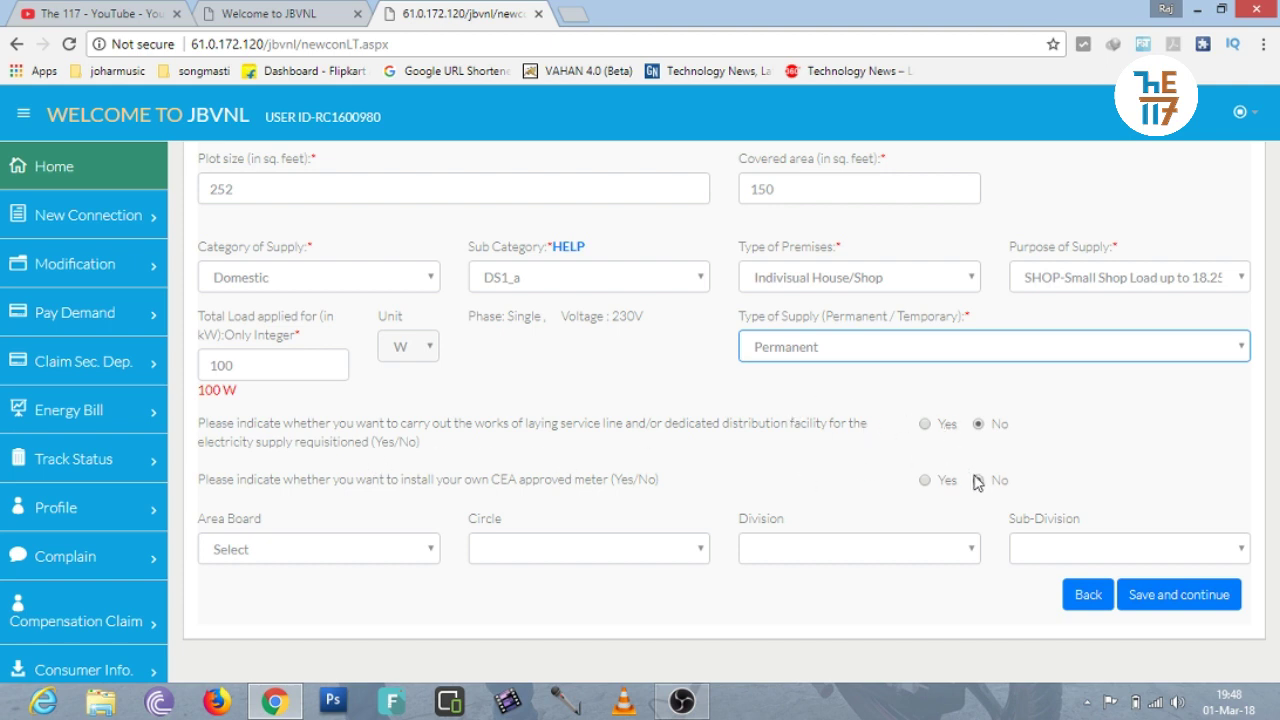
pyautogui.click(978, 481)
# Choose Dumka for Area Board, Circle and Division, then Dumka(U) for Sub-Division.
pyautogui.click(345, 556)
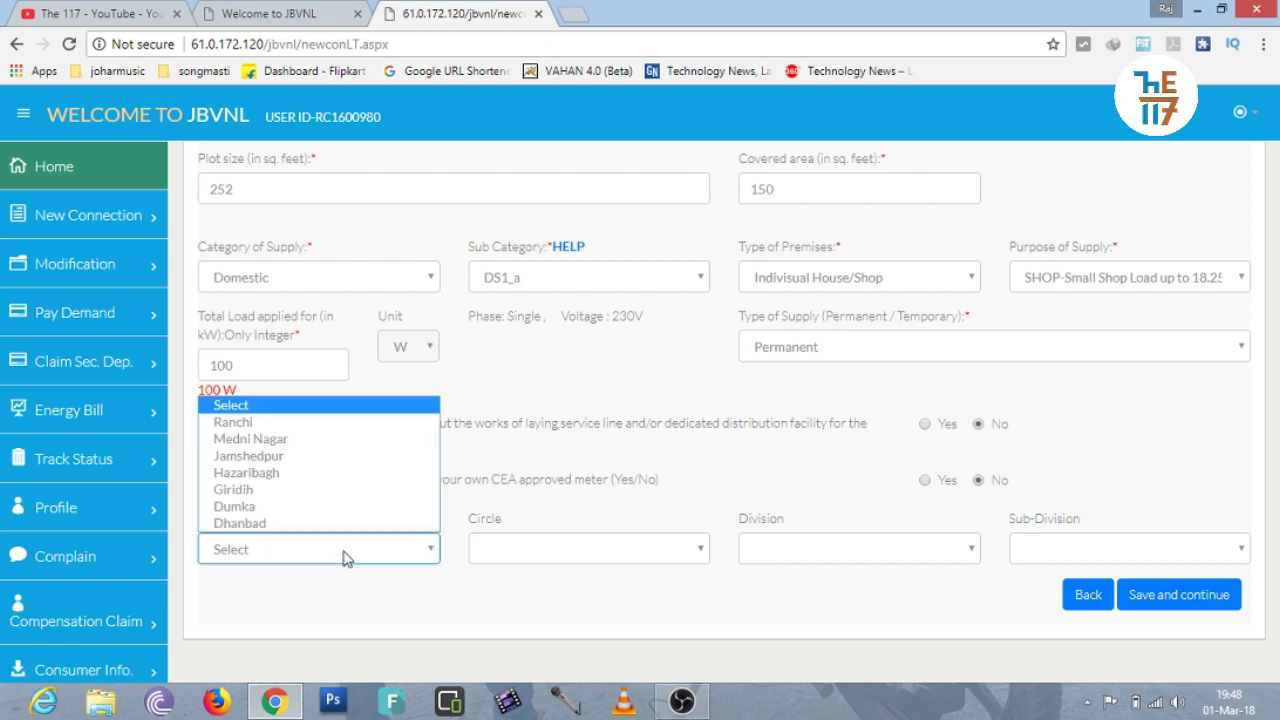
pyautogui.click(323, 507)
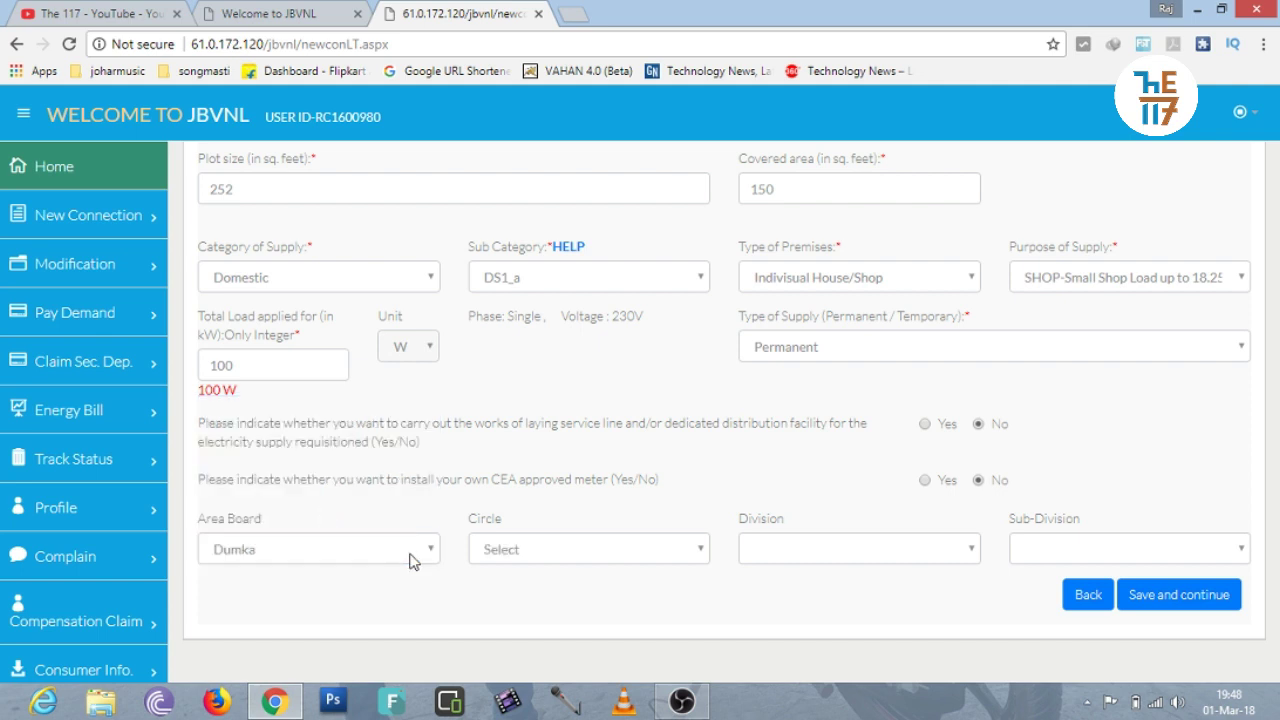
pyautogui.click(518, 552)
pyautogui.click(528, 592)
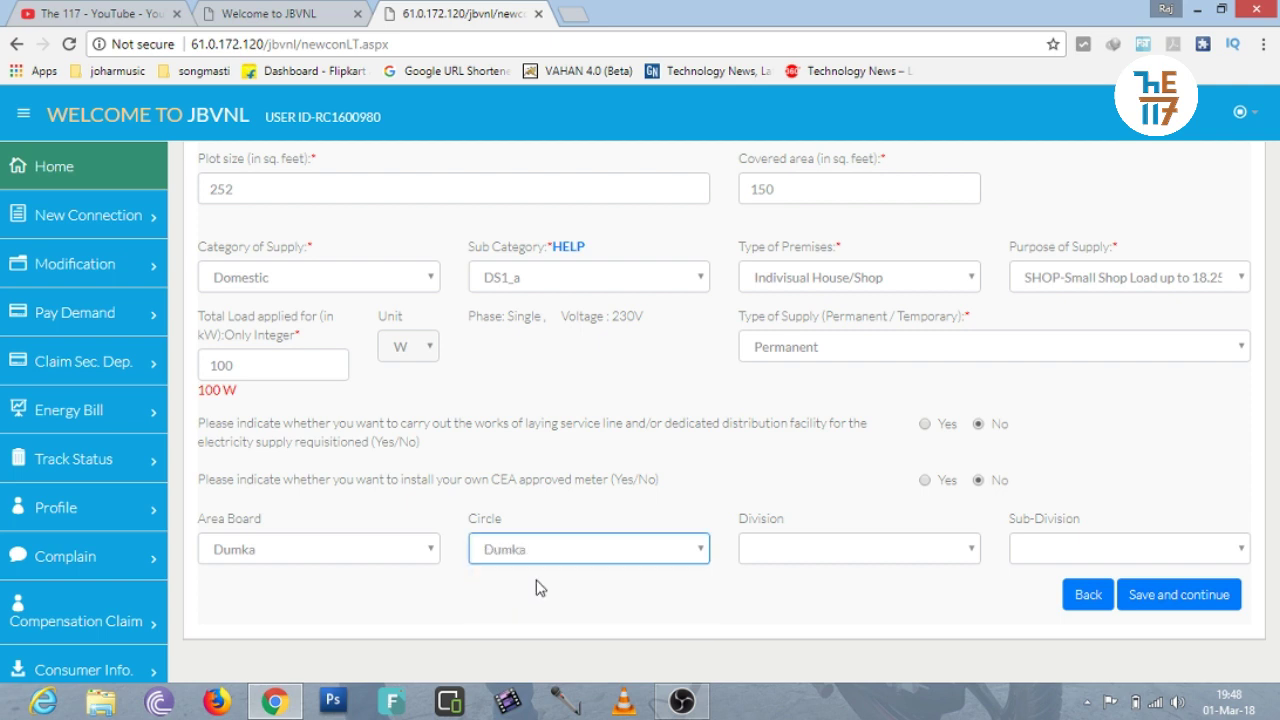
pyautogui.click(772, 556)
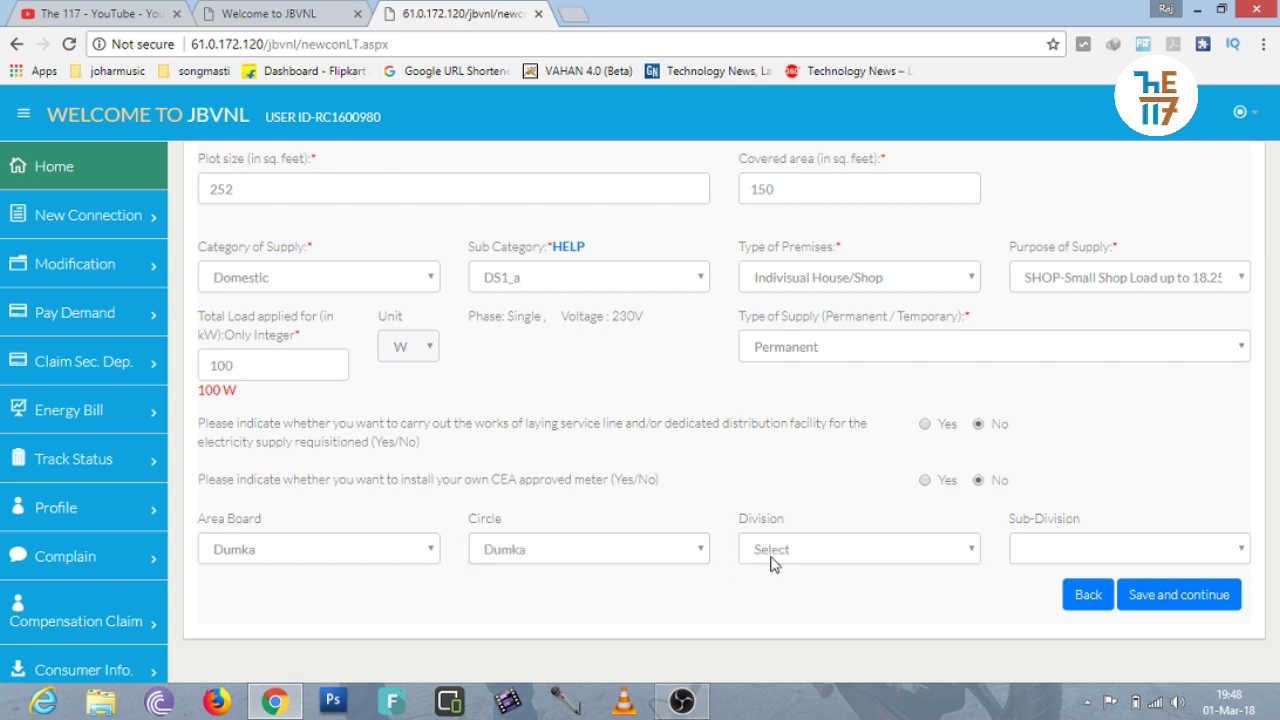
pyautogui.click(772, 556)
pyautogui.click(779, 608)
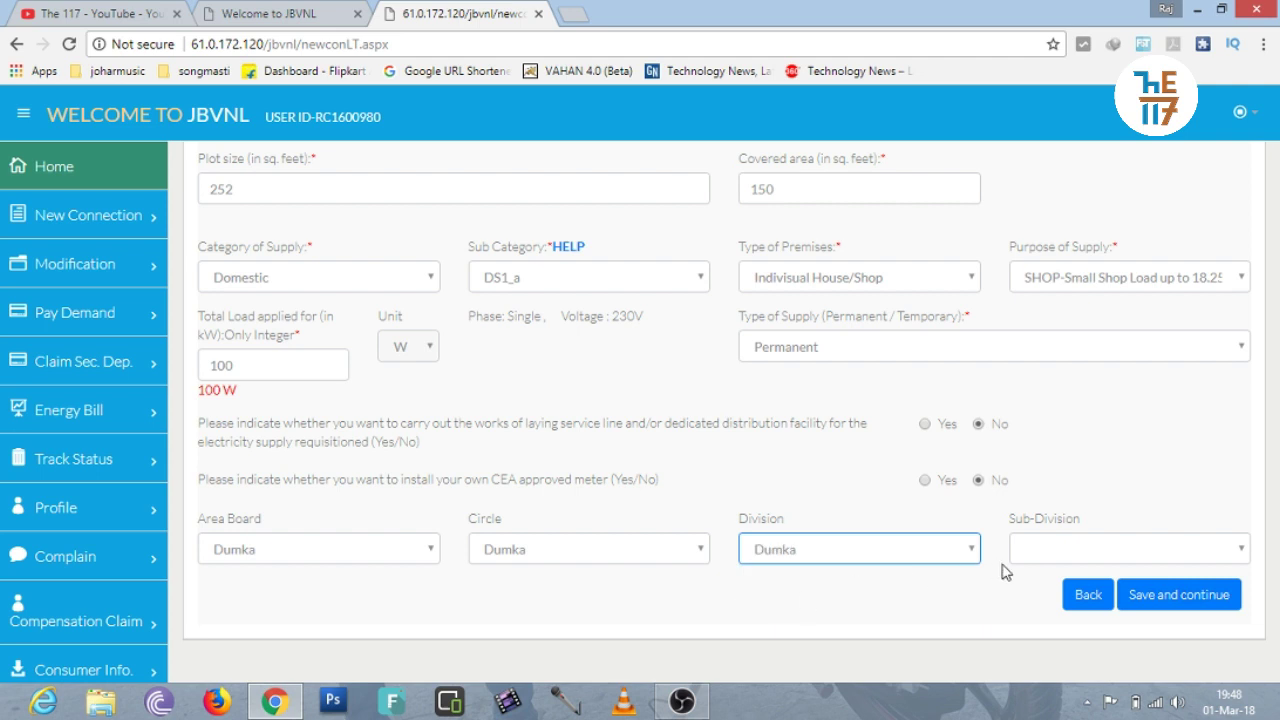
pyautogui.click(1040, 556)
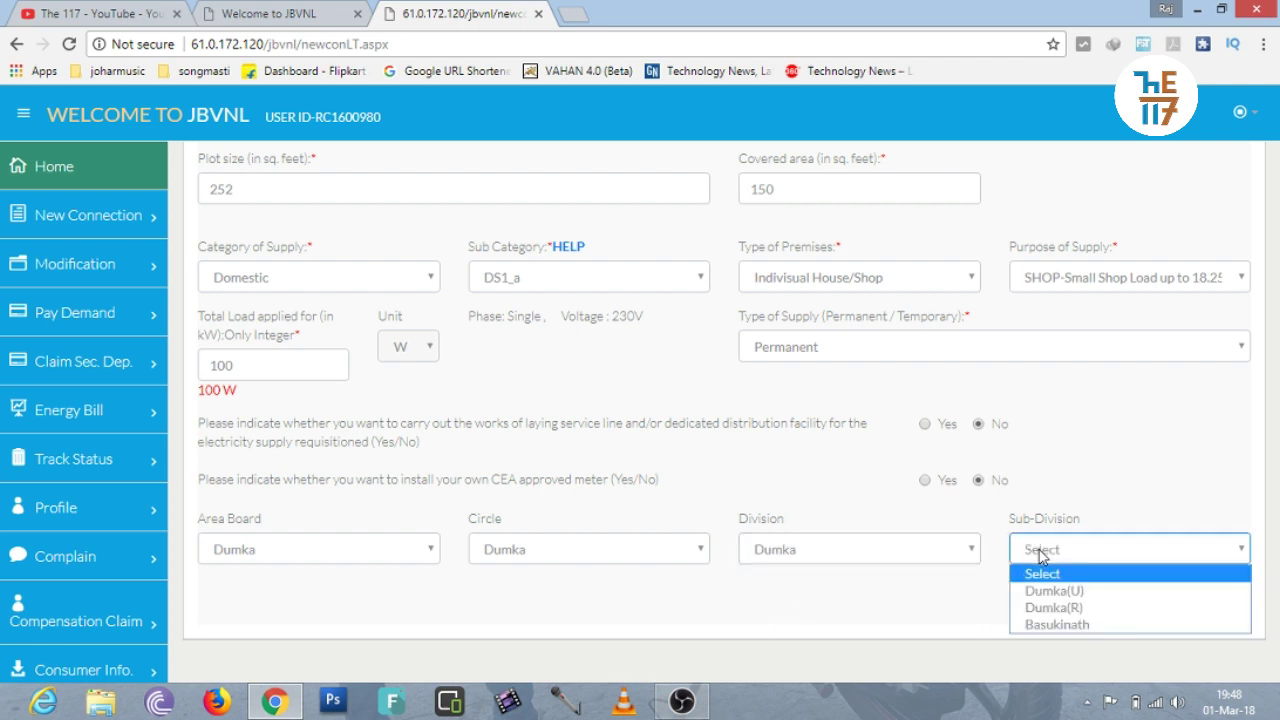
pyautogui.click(1047, 592)
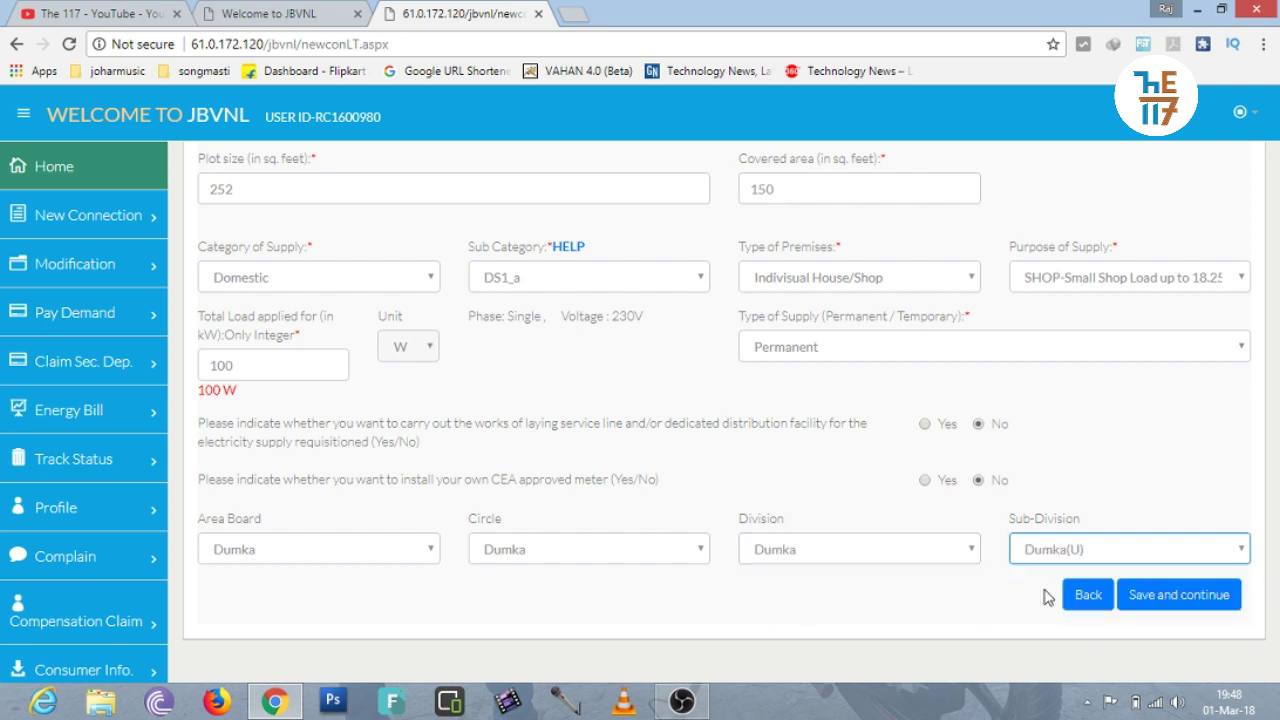
pyautogui.click(1028, 597)
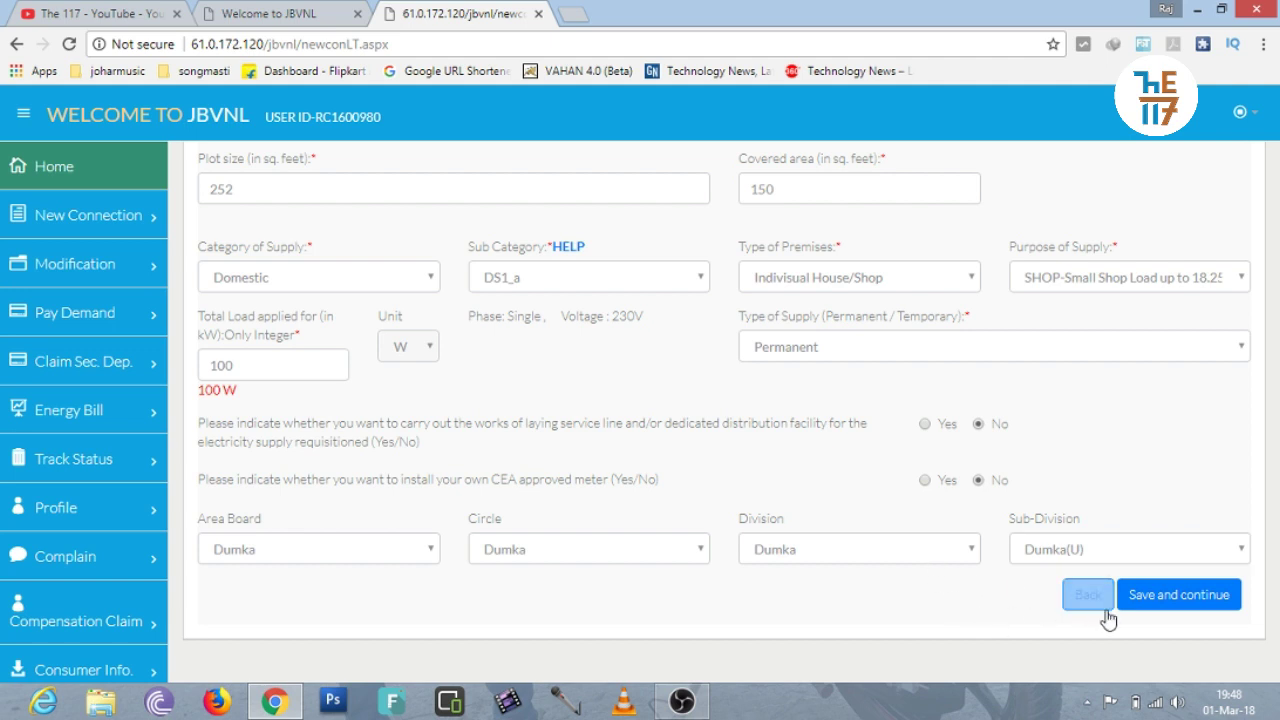
# Save the connection supply details and proceed to Documents attachment.
pyautogui.click(1172, 598)
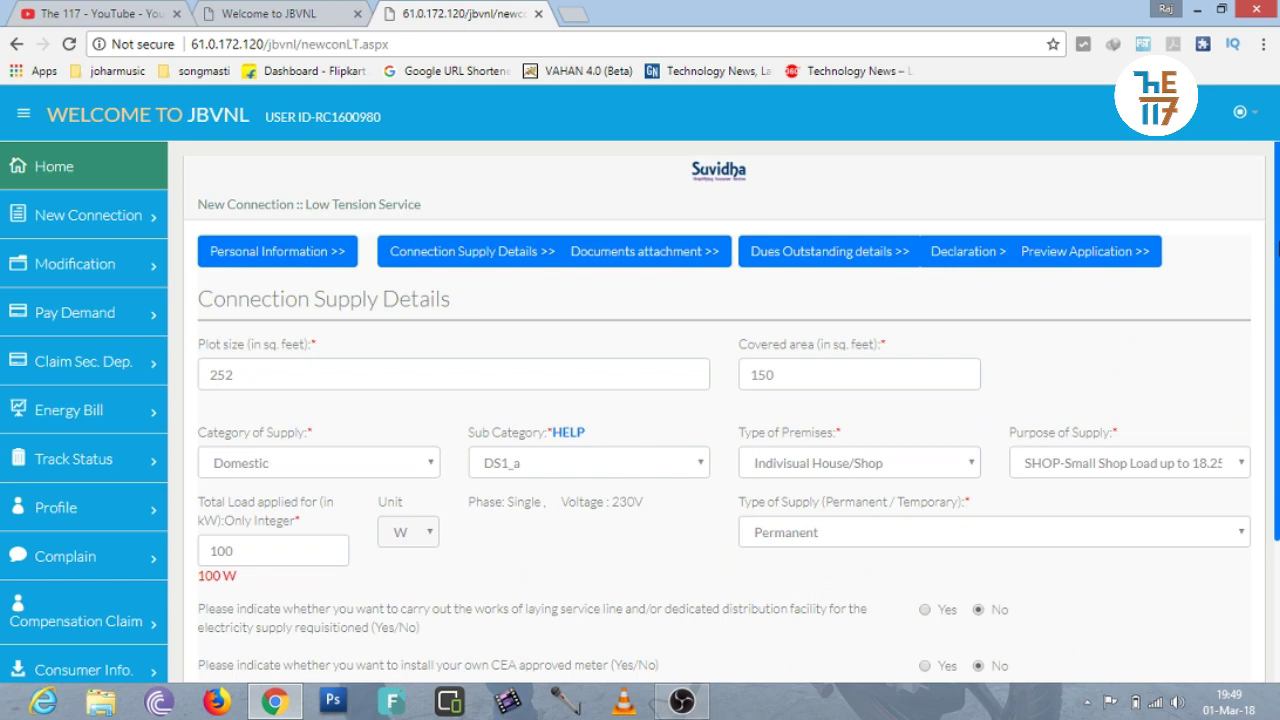
pyautogui.click(646, 256)
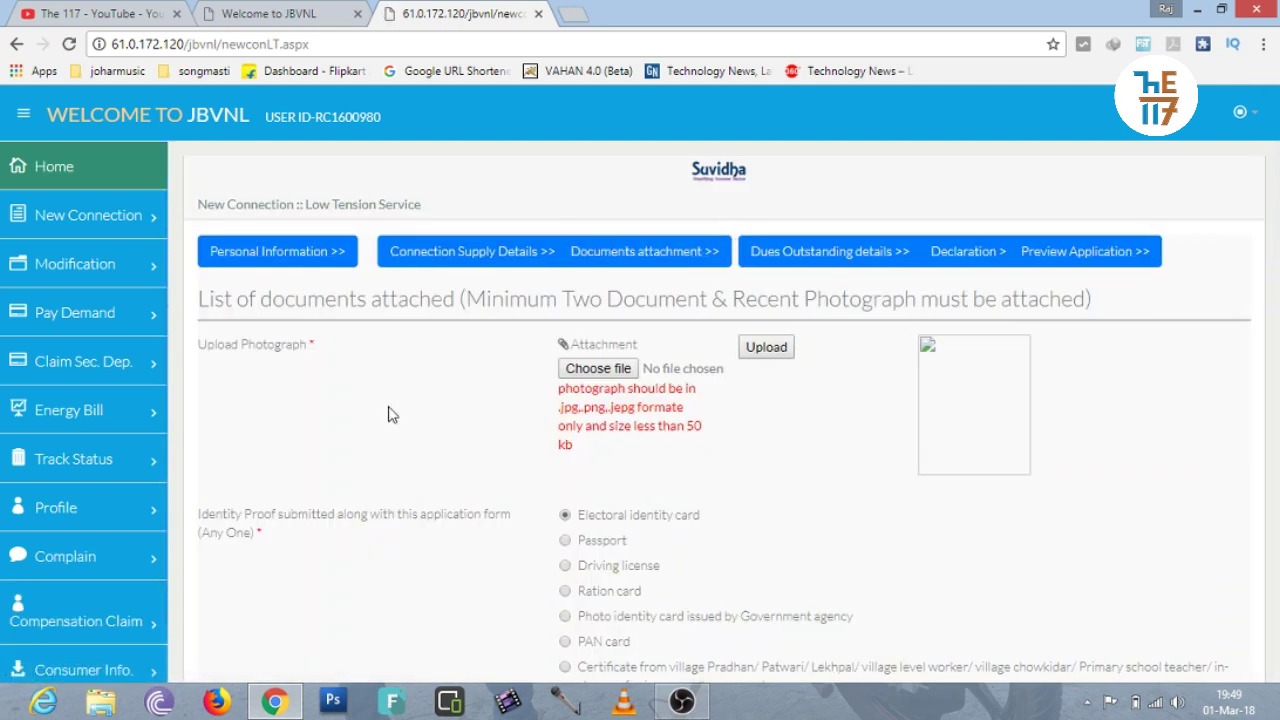
pyautogui.click(589, 370)
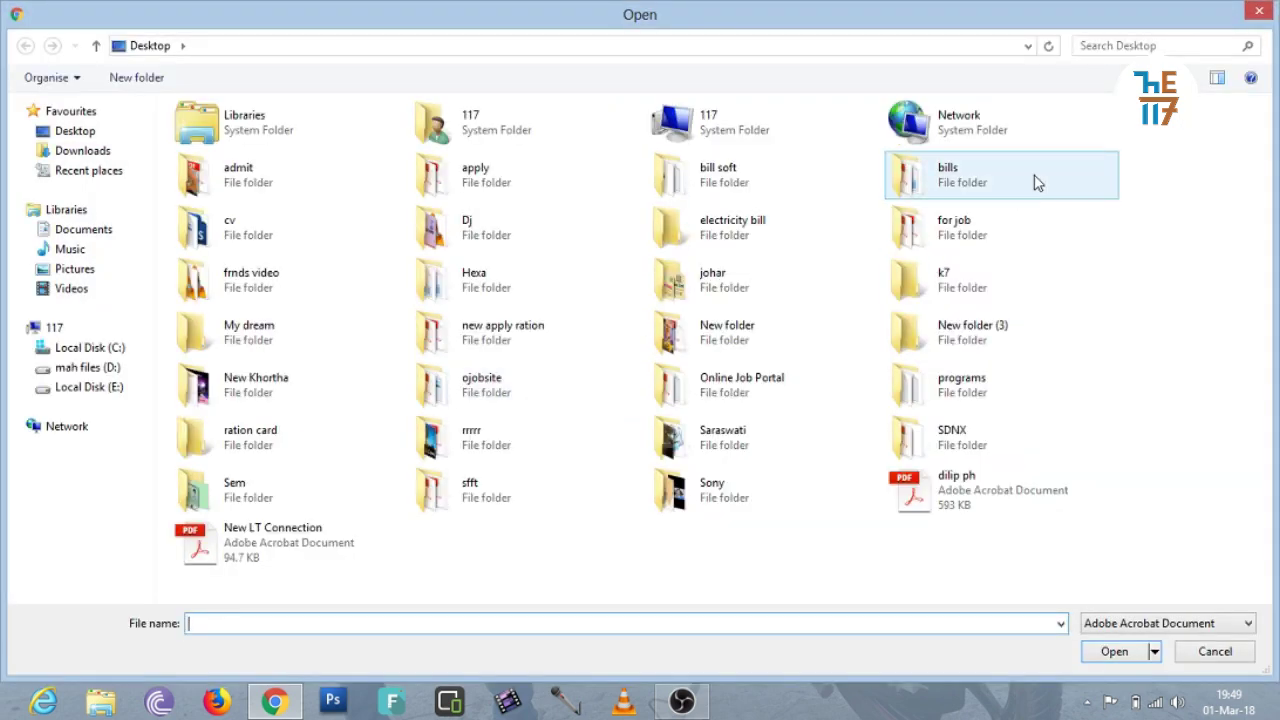
pyautogui.click(1268, 10)
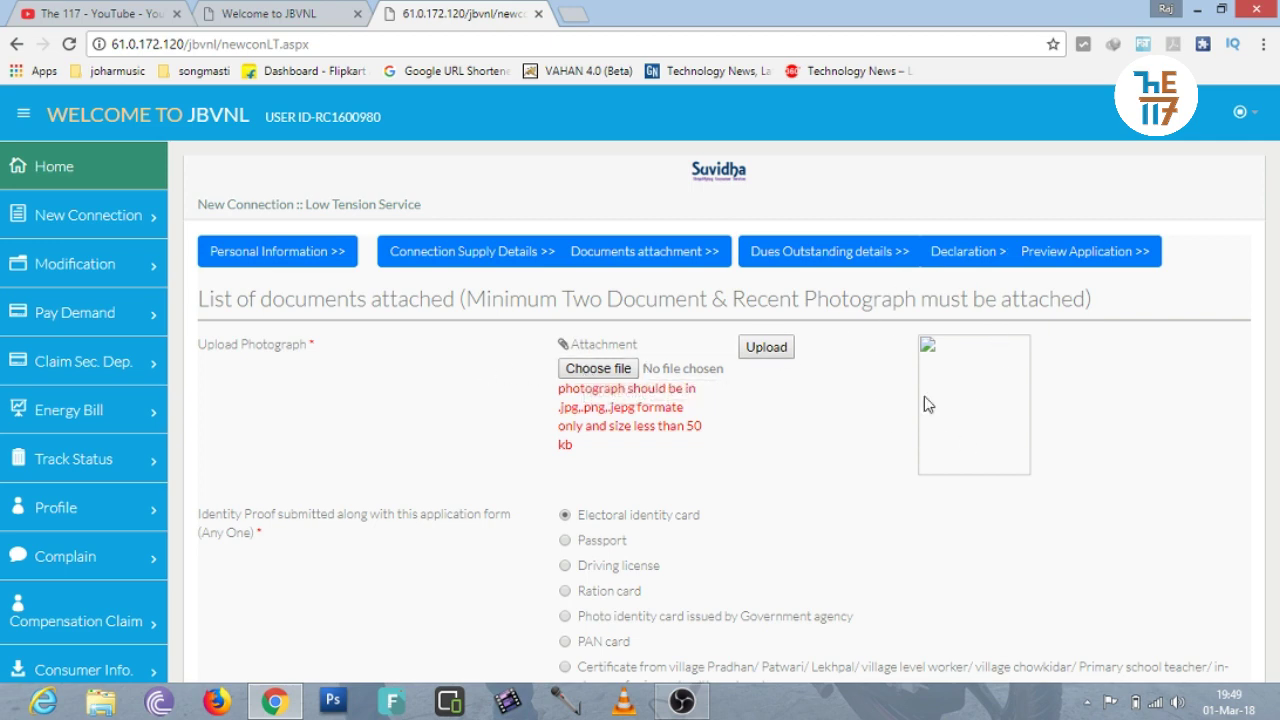
# Open the identity proof file picker and cancel it without attaching a file.
pyautogui.scroll(-3, 1277, 240)
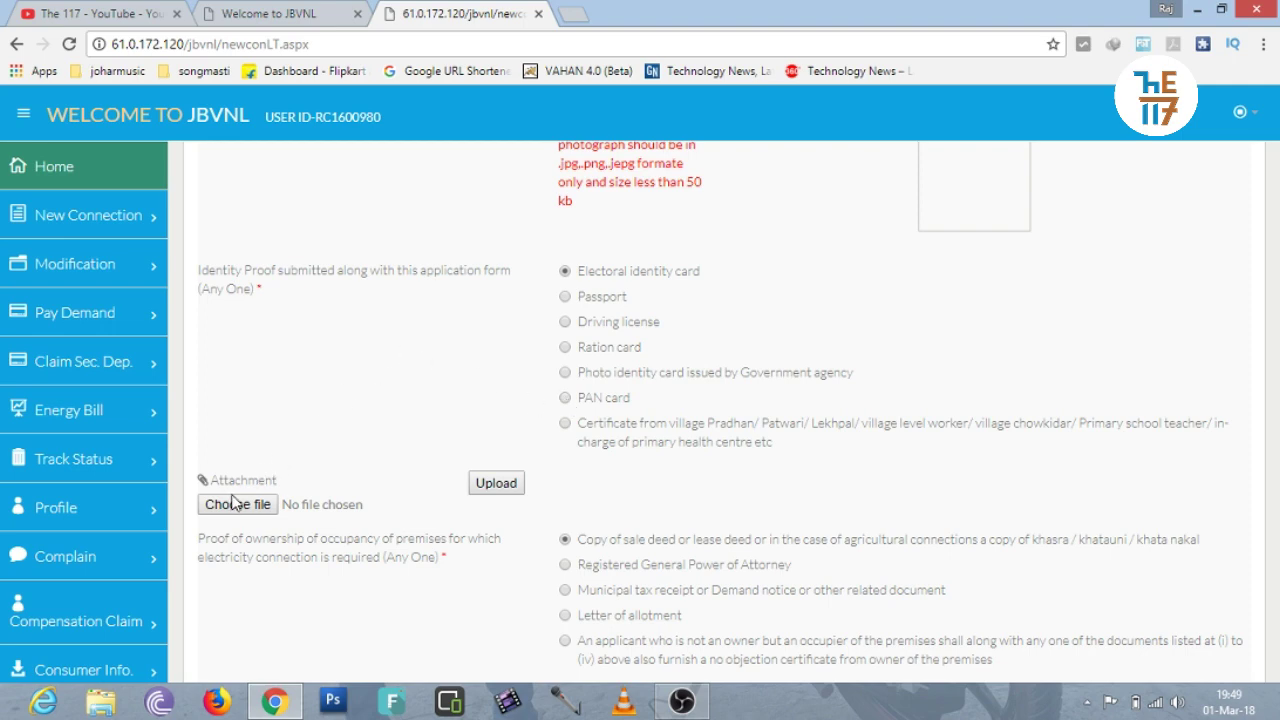
pyautogui.click(232, 512)
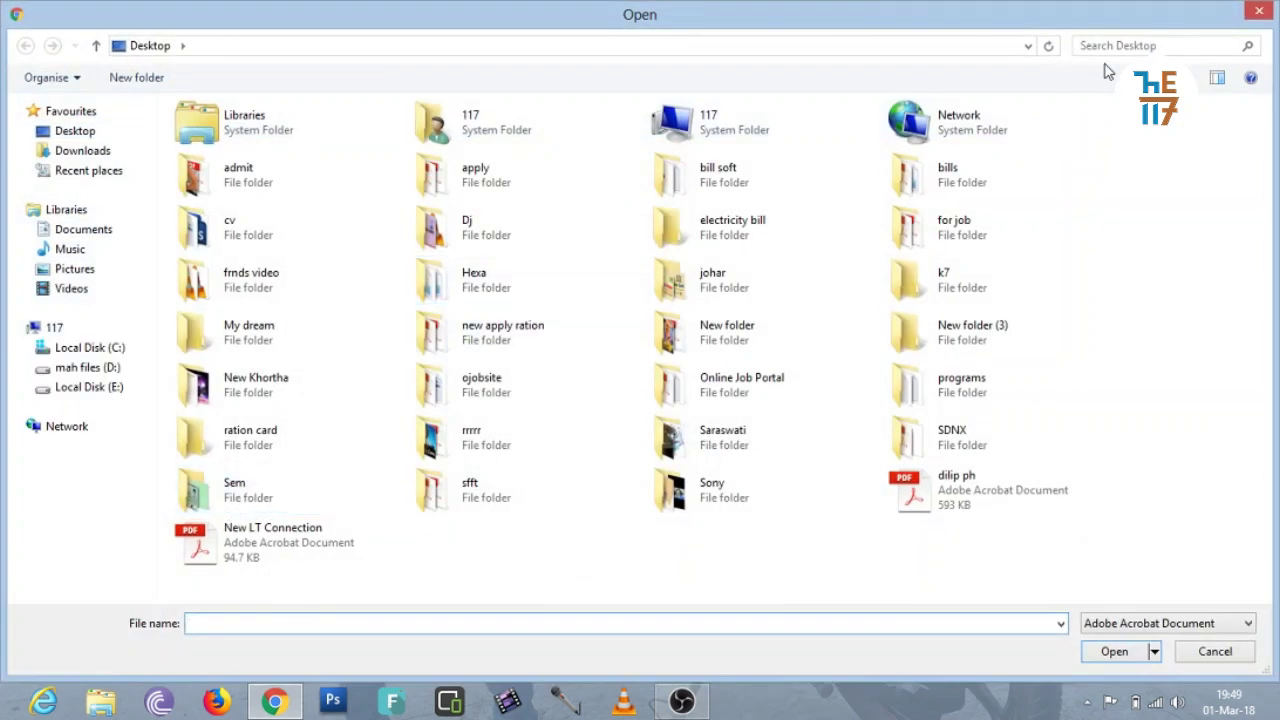
pyautogui.click(1257, 14)
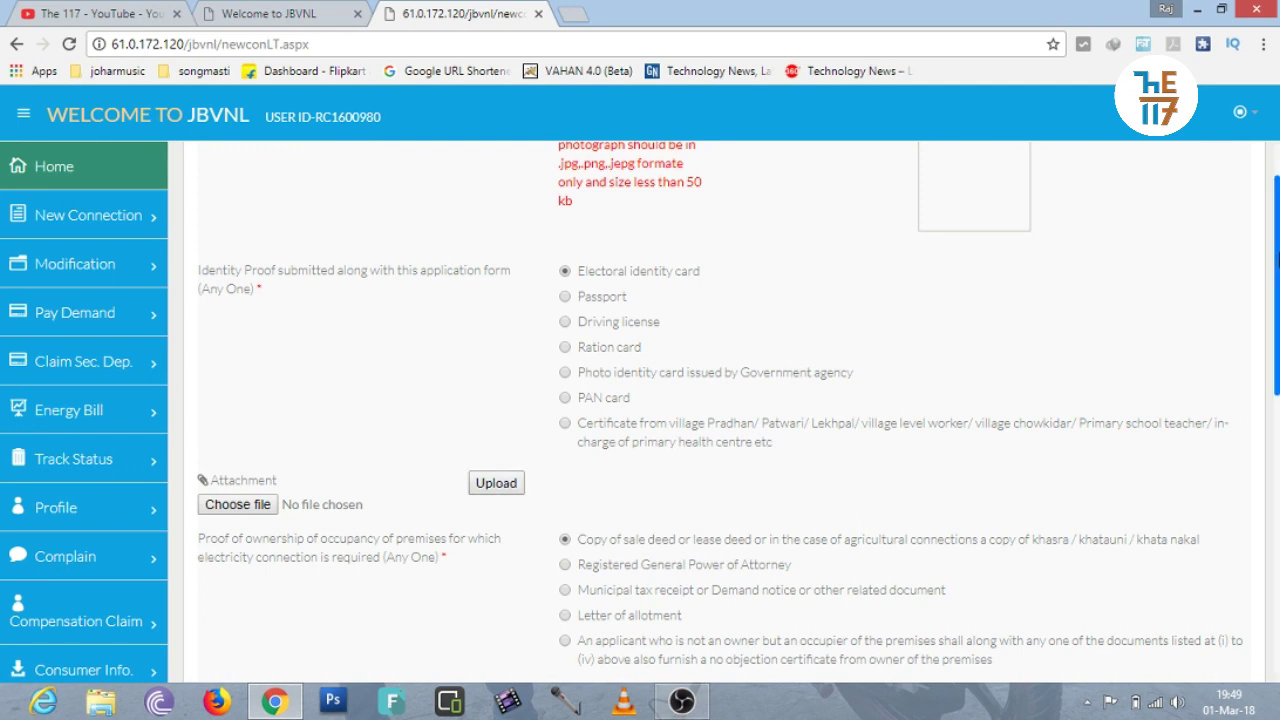
# Open the ownership proof file picker and cancel it, leaving no file chosen.
pyautogui.moveTo(1277, 260); pyautogui.dragTo(1277, 355)
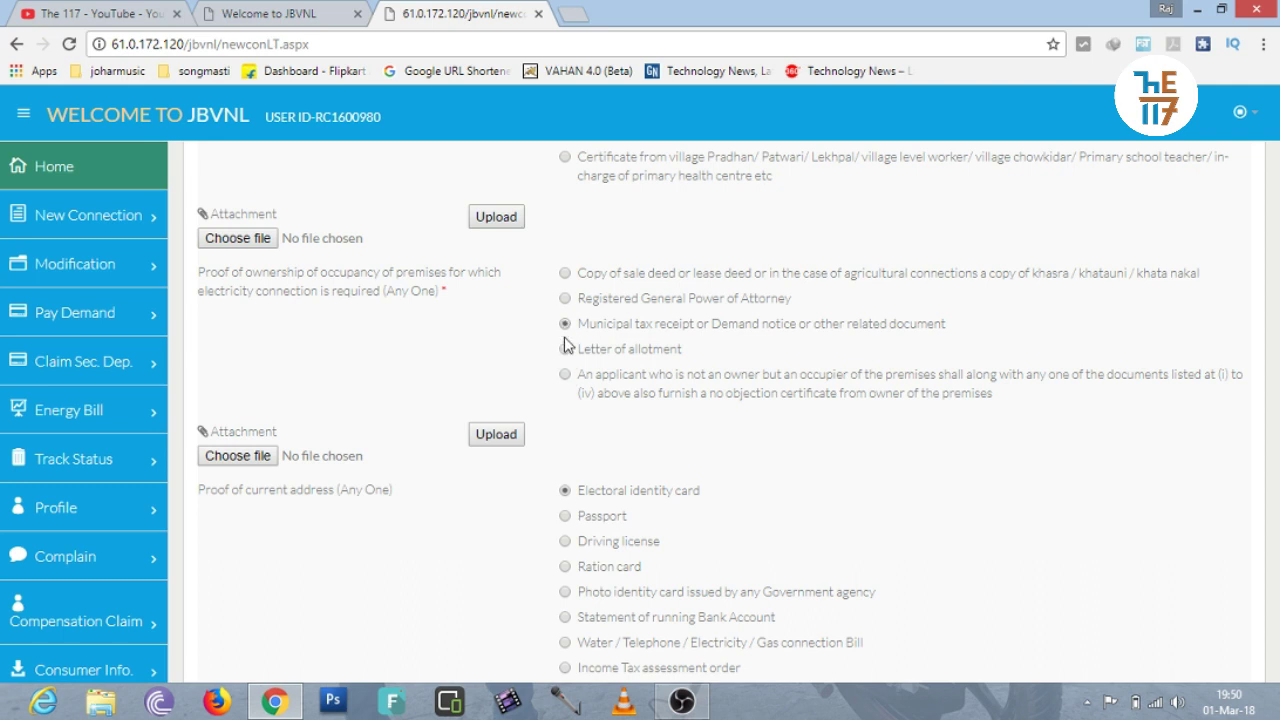
pyautogui.click(250, 456)
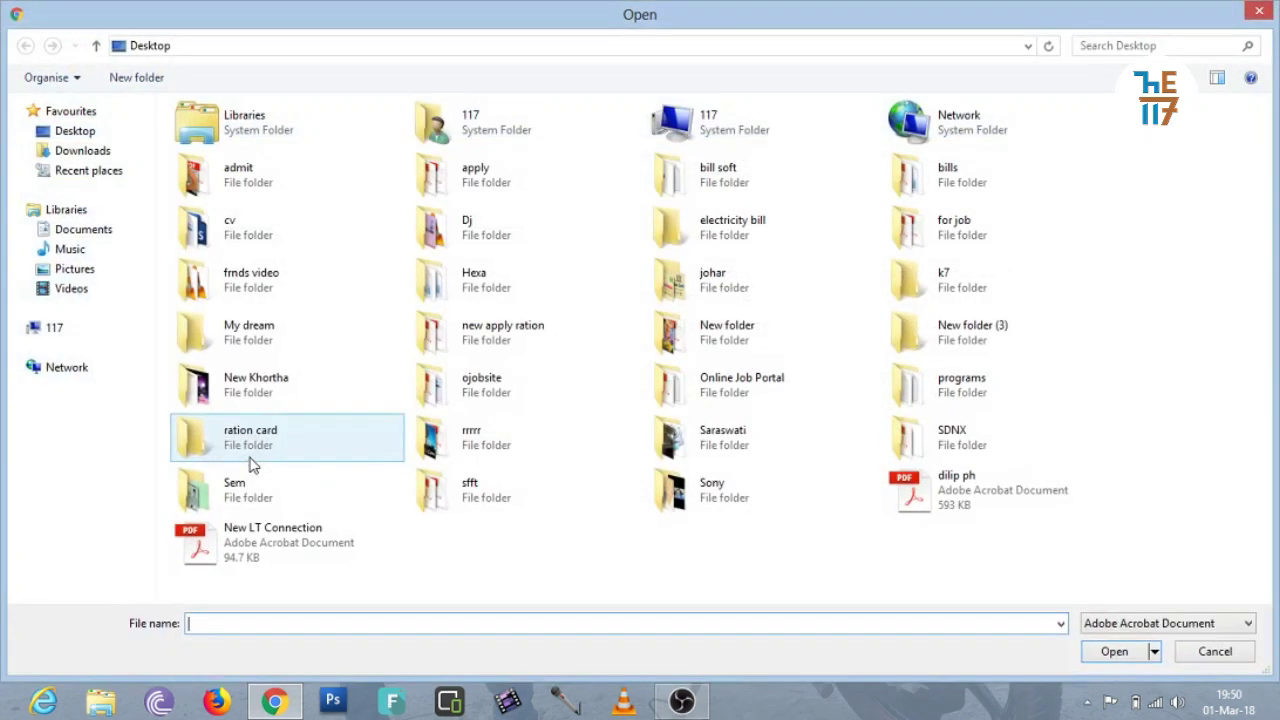
pyautogui.click(1259, 12)
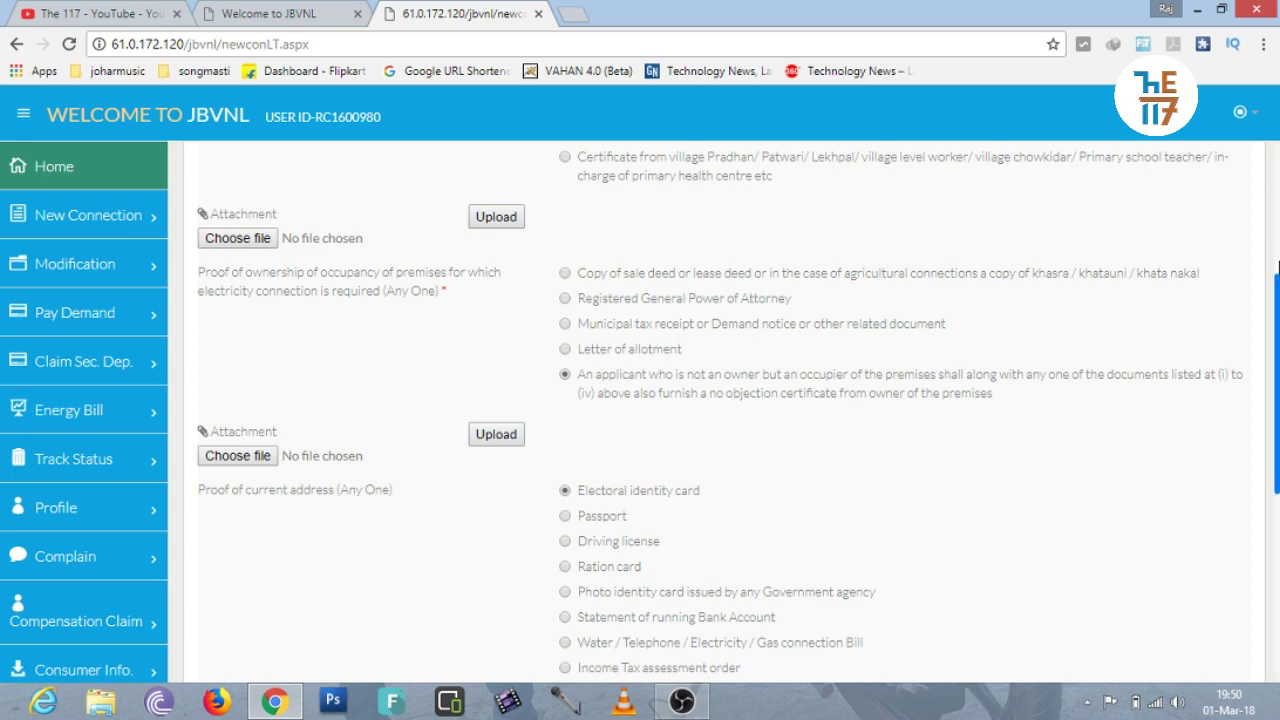
pyautogui.moveTo(1277, 265); pyautogui.dragTo(1277, 322)
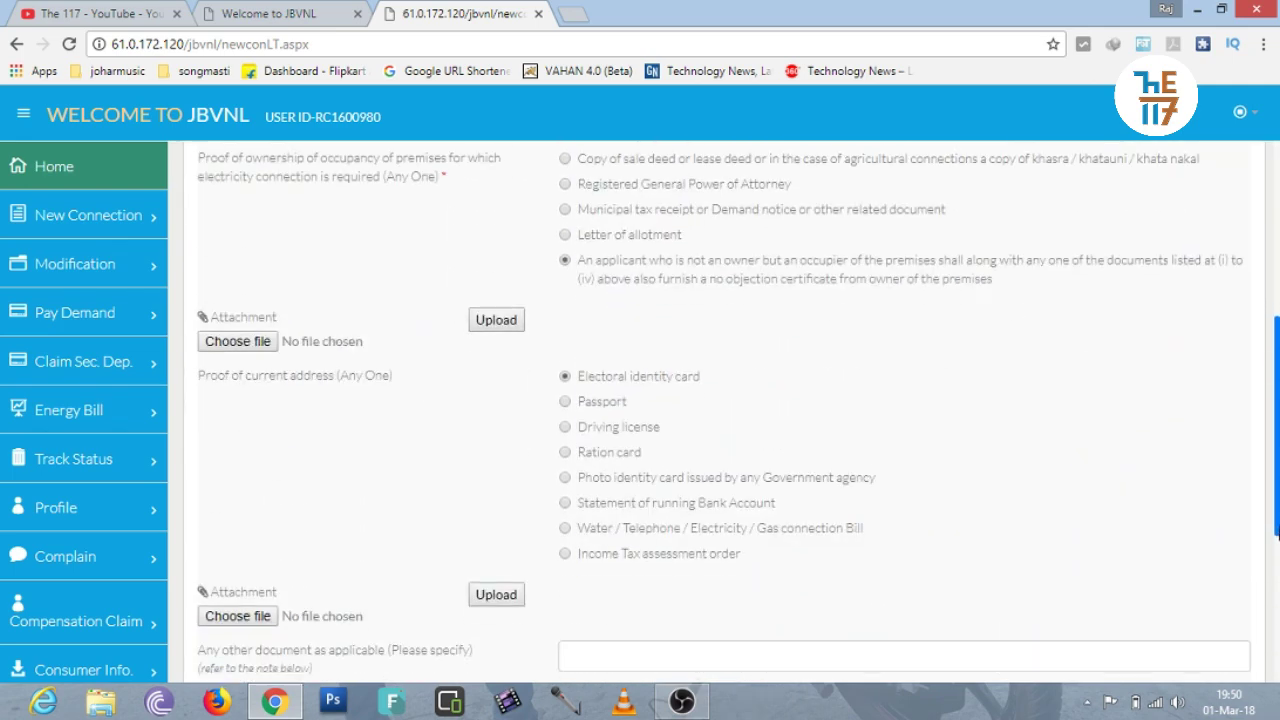
pyautogui.moveTo(1277, 535); pyautogui.dragTo(1277, 587)
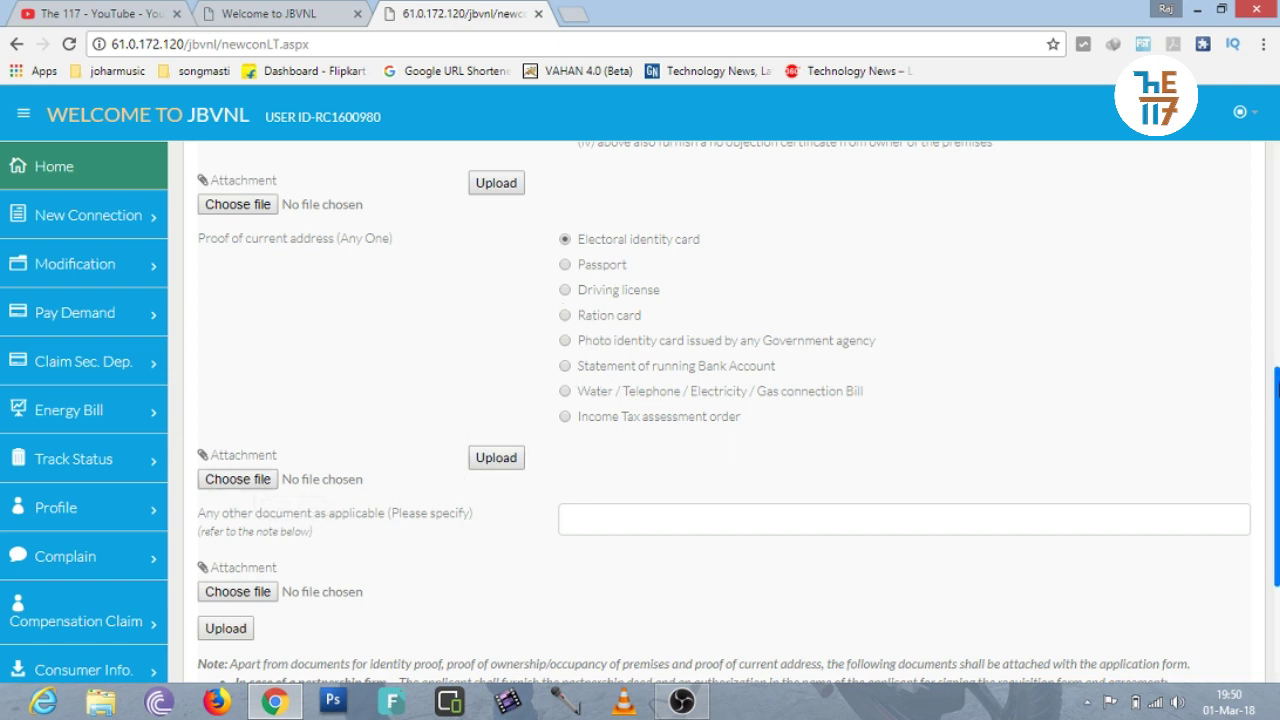
# Select the other applicable document option and scroll back up the attachment form.
pyautogui.scroll(-3, 1277, 485)
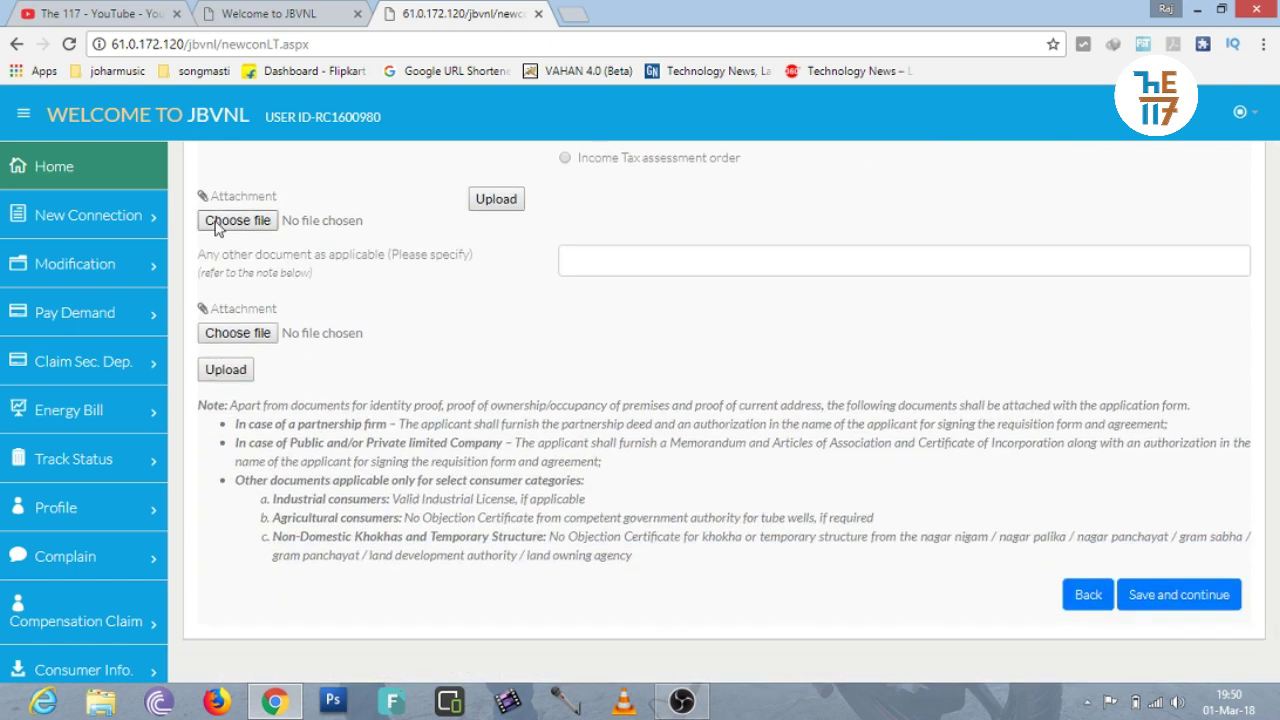
pyautogui.click(588, 270)
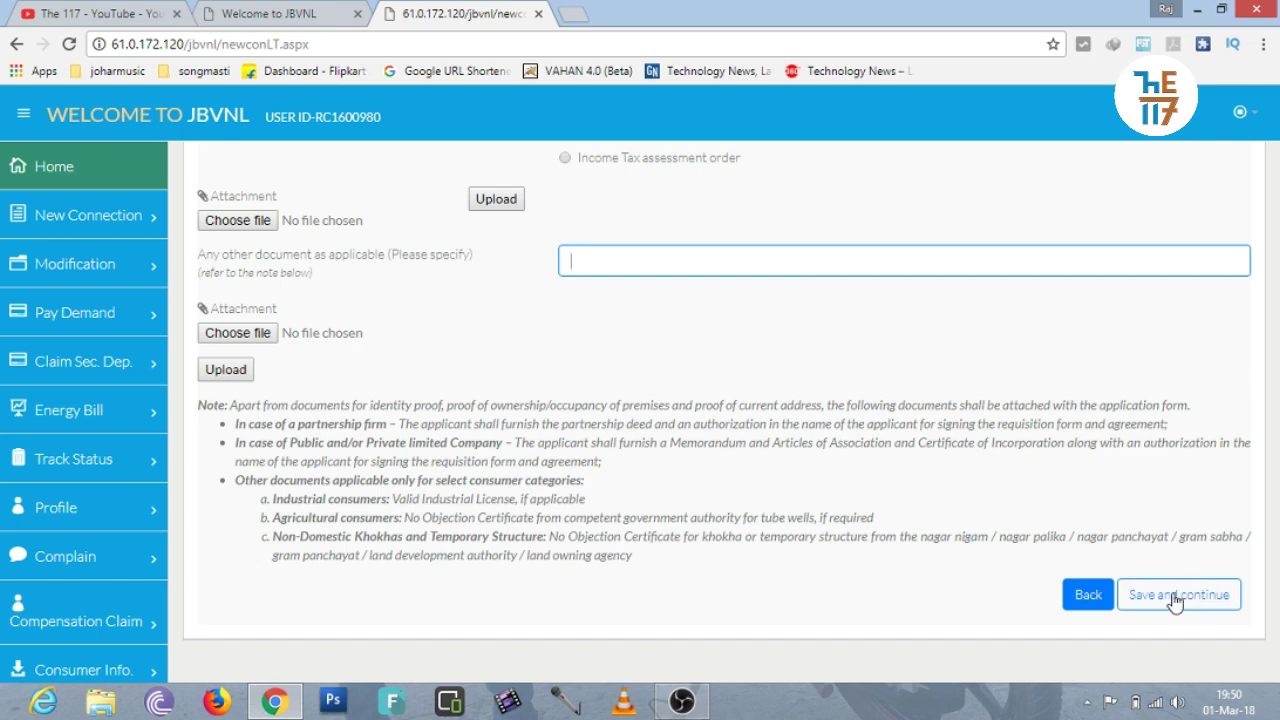
pyautogui.moveTo(1276, 483); pyautogui.dragTo(1277, 87)
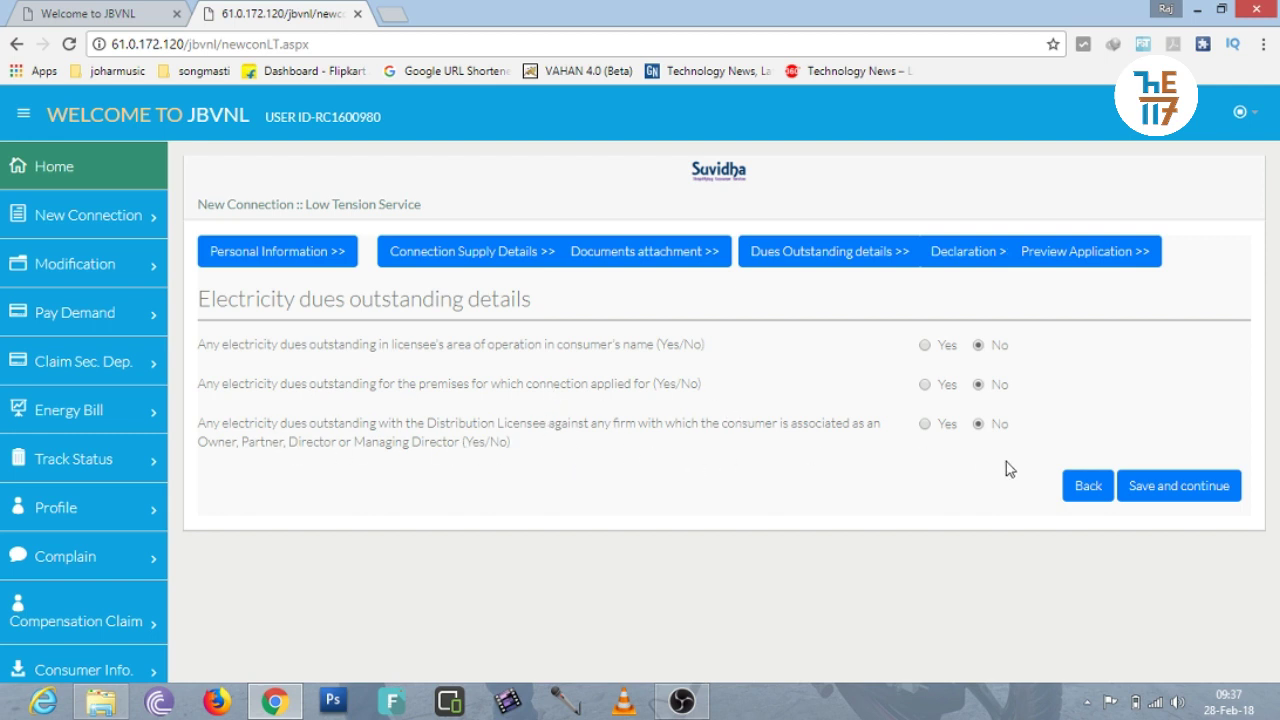
# Save the dues answers, accept the declaration and submit the LT connection application.
pyautogui.click(1186, 490)
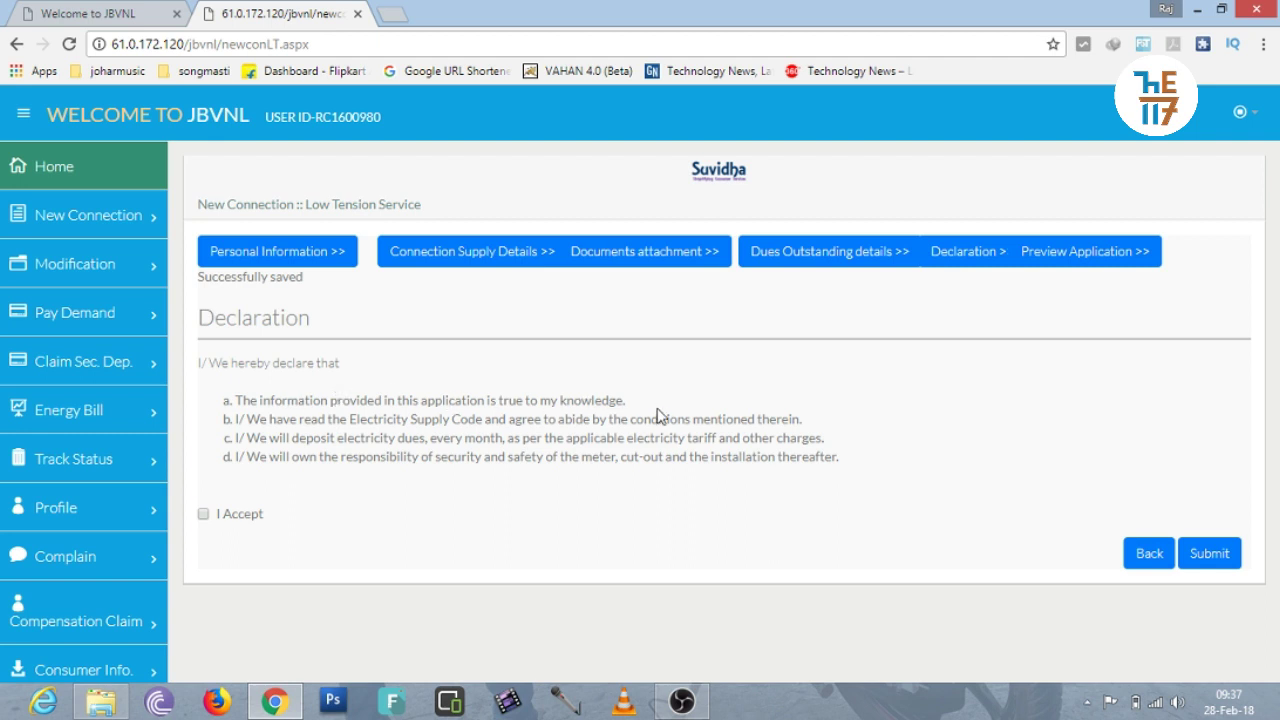
pyautogui.click(202, 516)
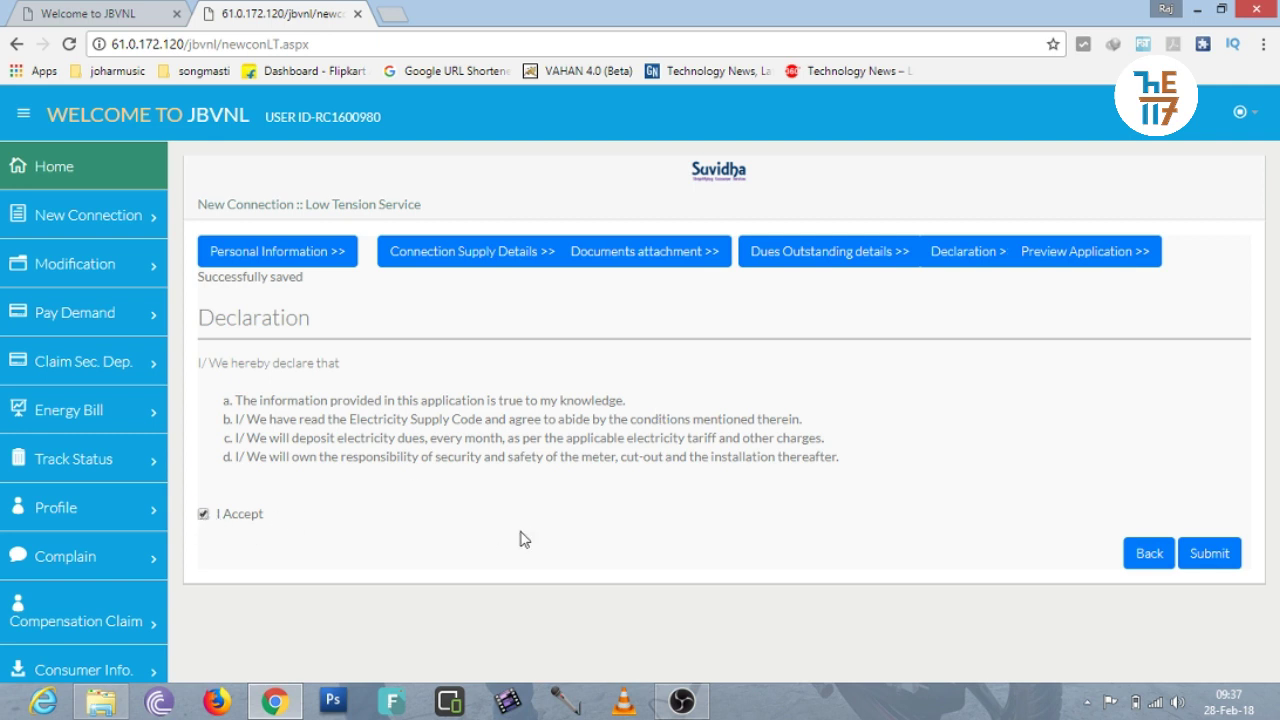
pyautogui.click(1205, 563)
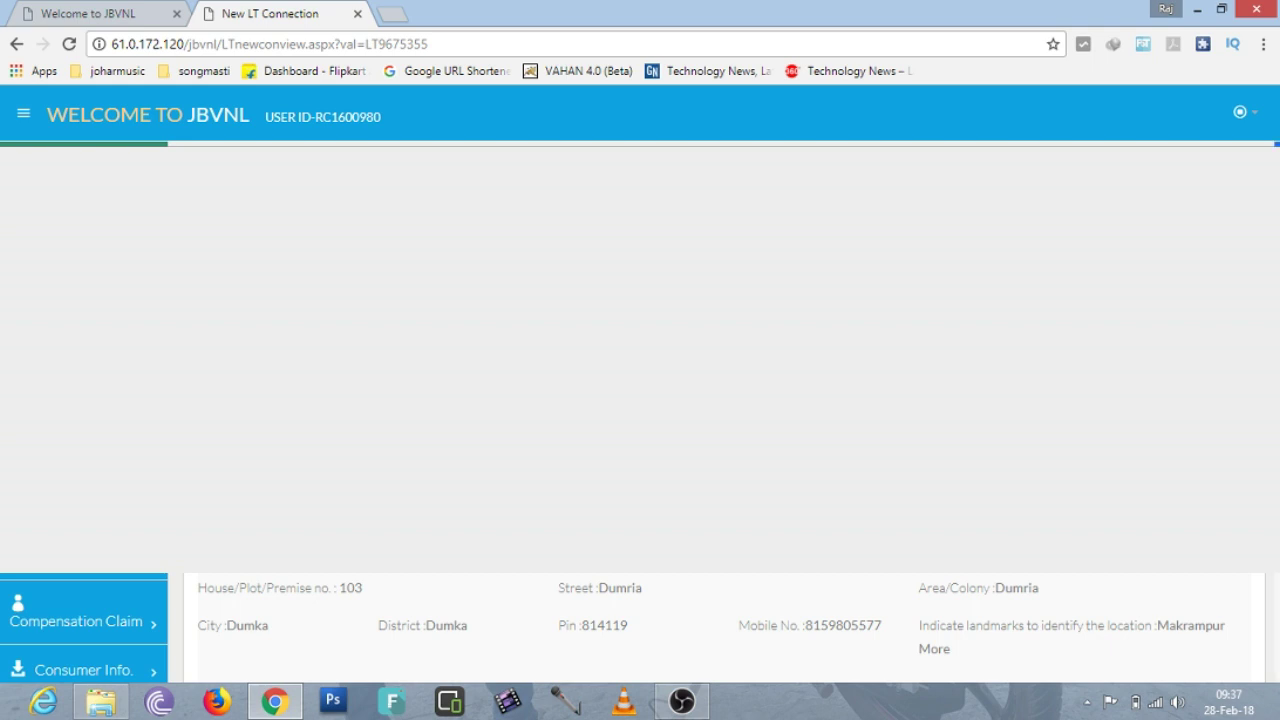
# Scroll through the application preview and continue to the acknowledgement with Next>>.
pyautogui.scroll(-10, 725, 628)
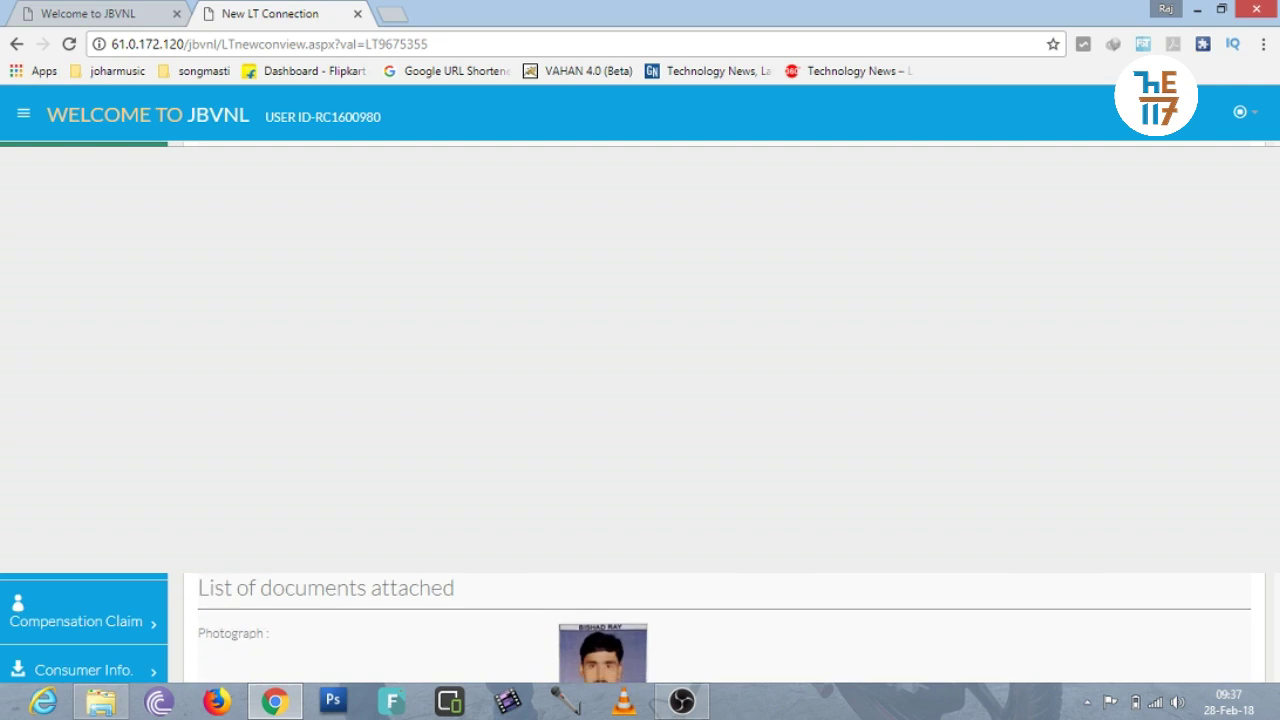
pyautogui.scroll(-10, 725, 628)
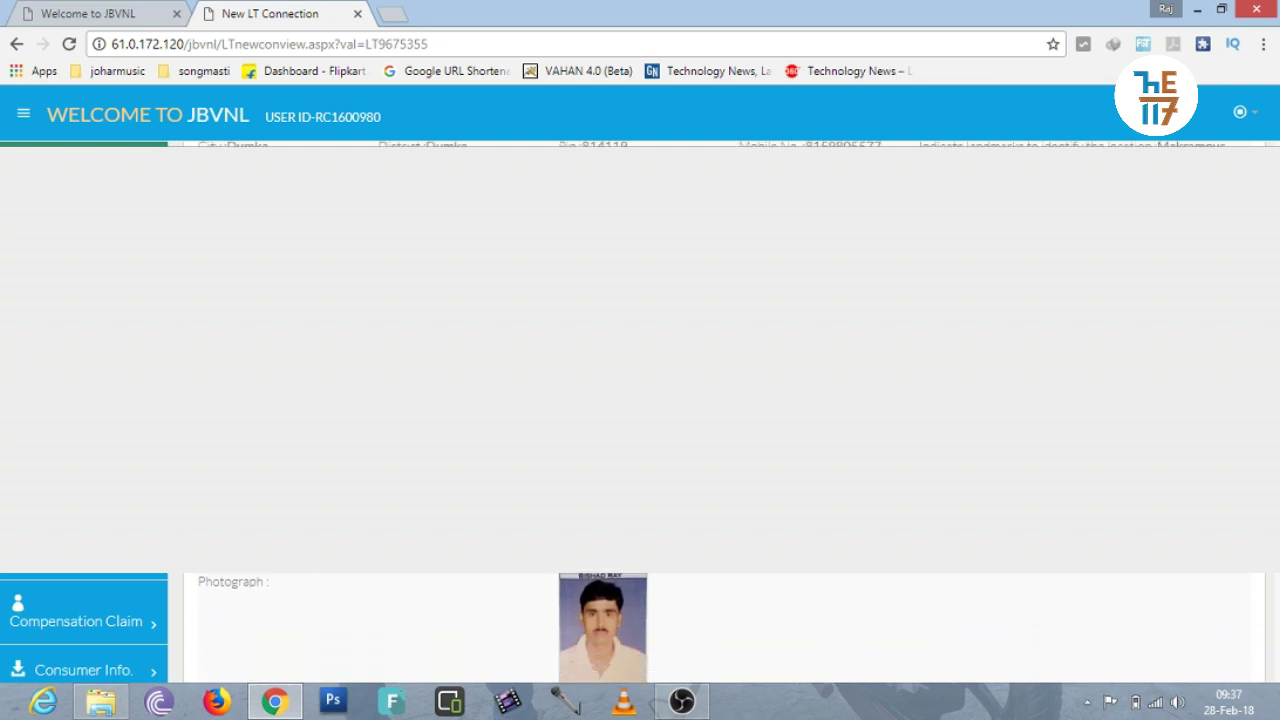
pyautogui.scroll(-5, 725, 628)
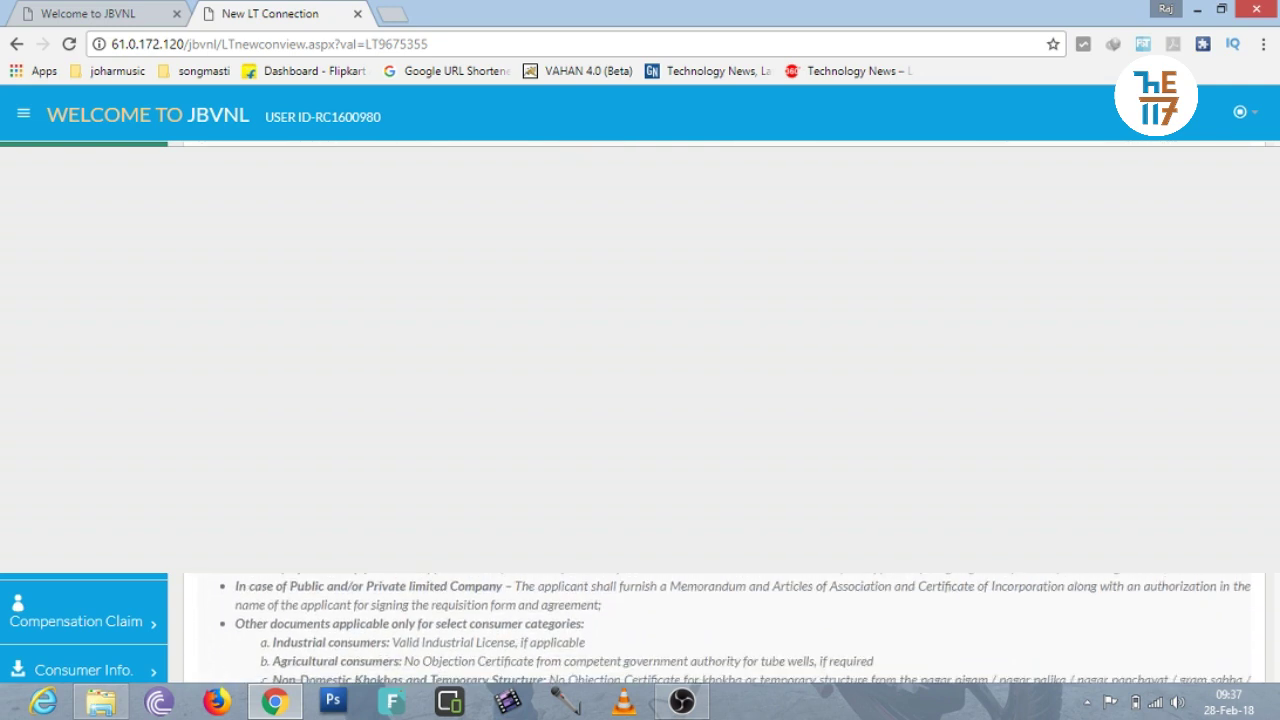
pyautogui.scroll(-2, 725, 628)
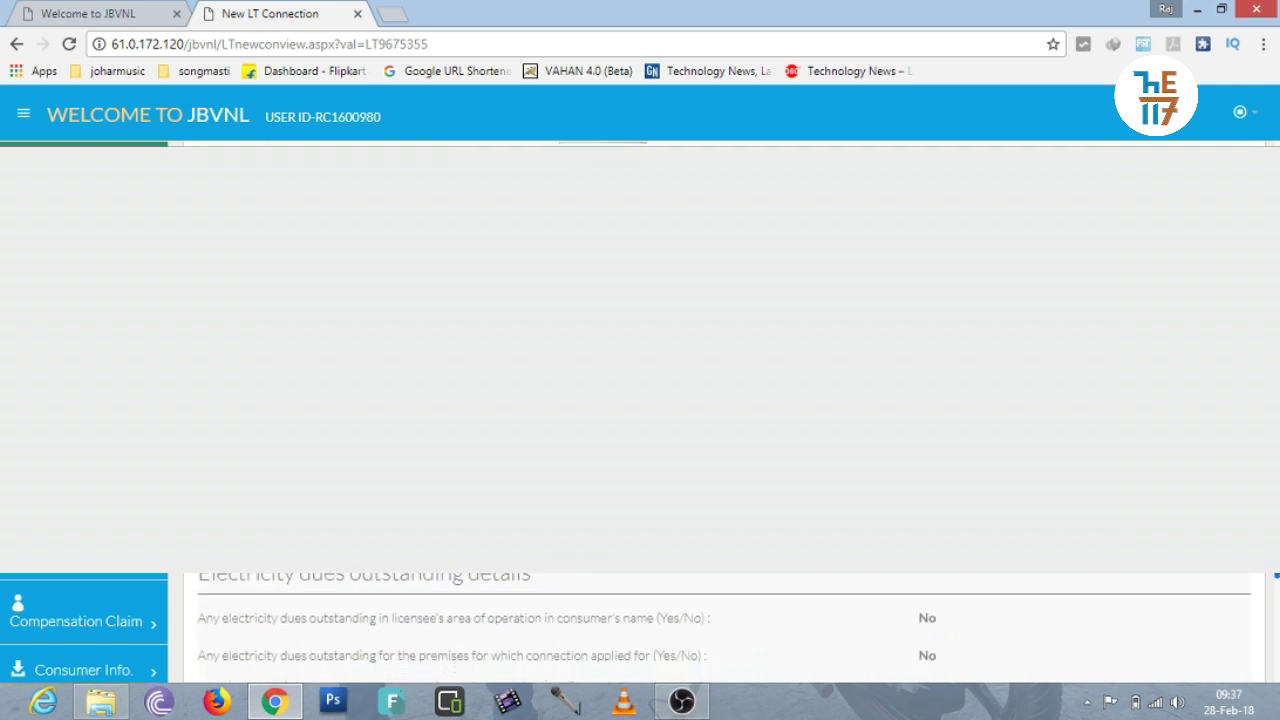
pyautogui.scroll(-4, 725, 628)
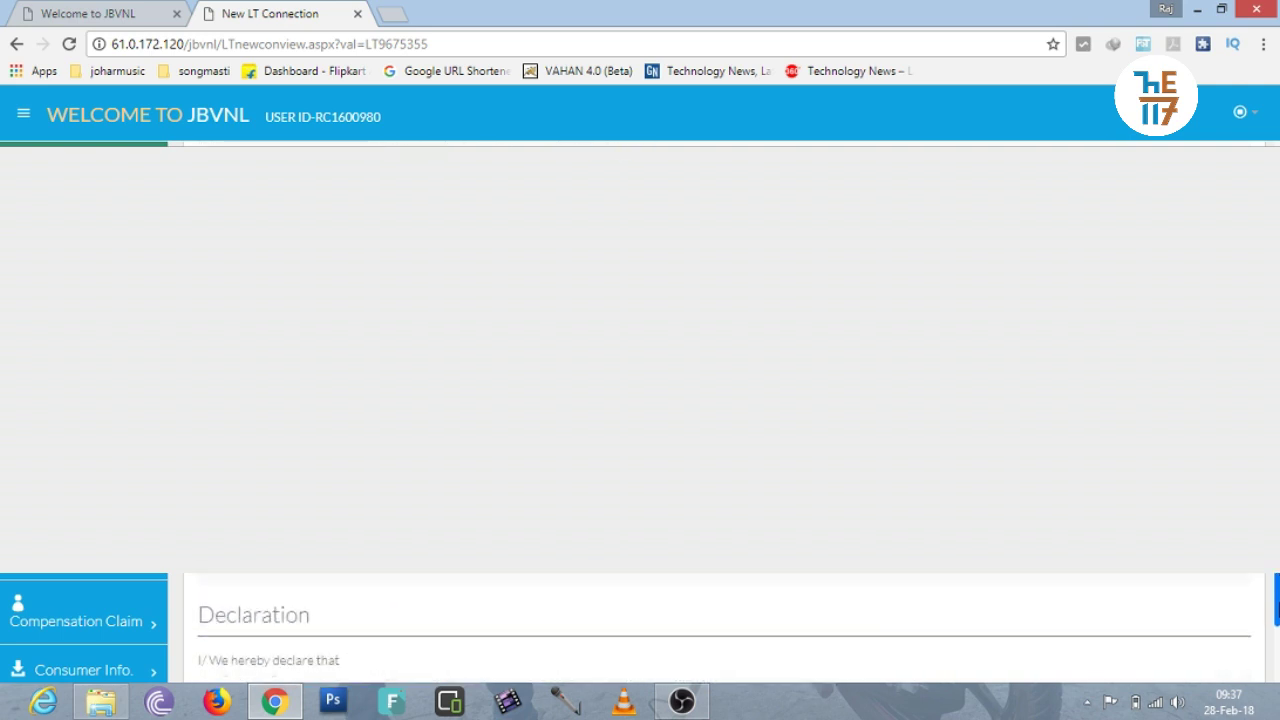
pyautogui.scroll(-5, 725, 628)
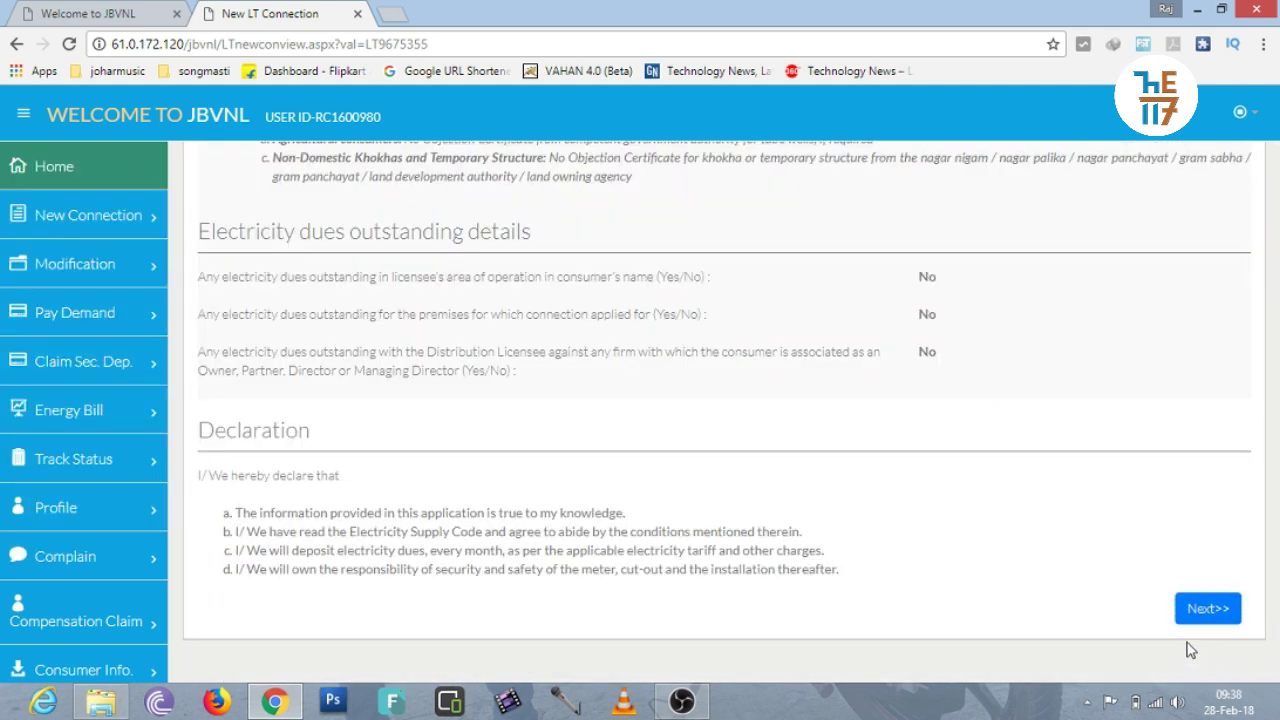
pyautogui.click(1193, 612)
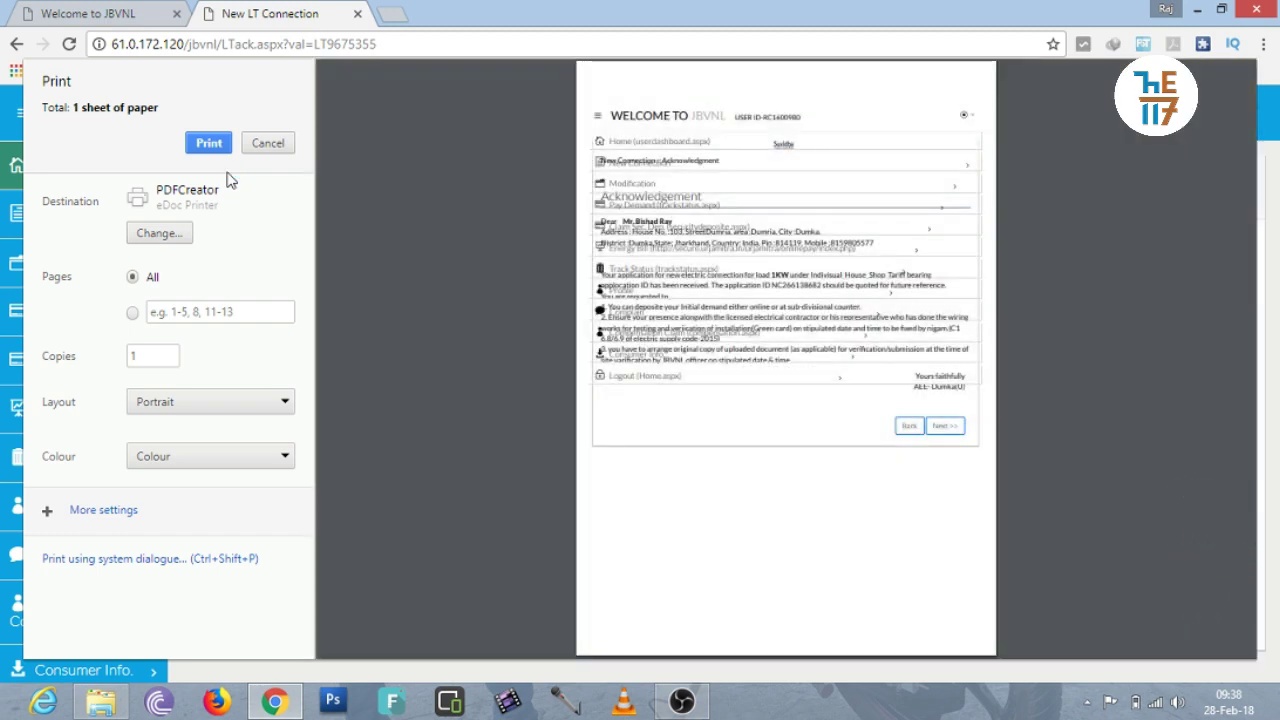
# Set the acknowledgement printout layout to Landscape.
pyautogui.click(211, 400)
pyautogui.click(1212, 608)
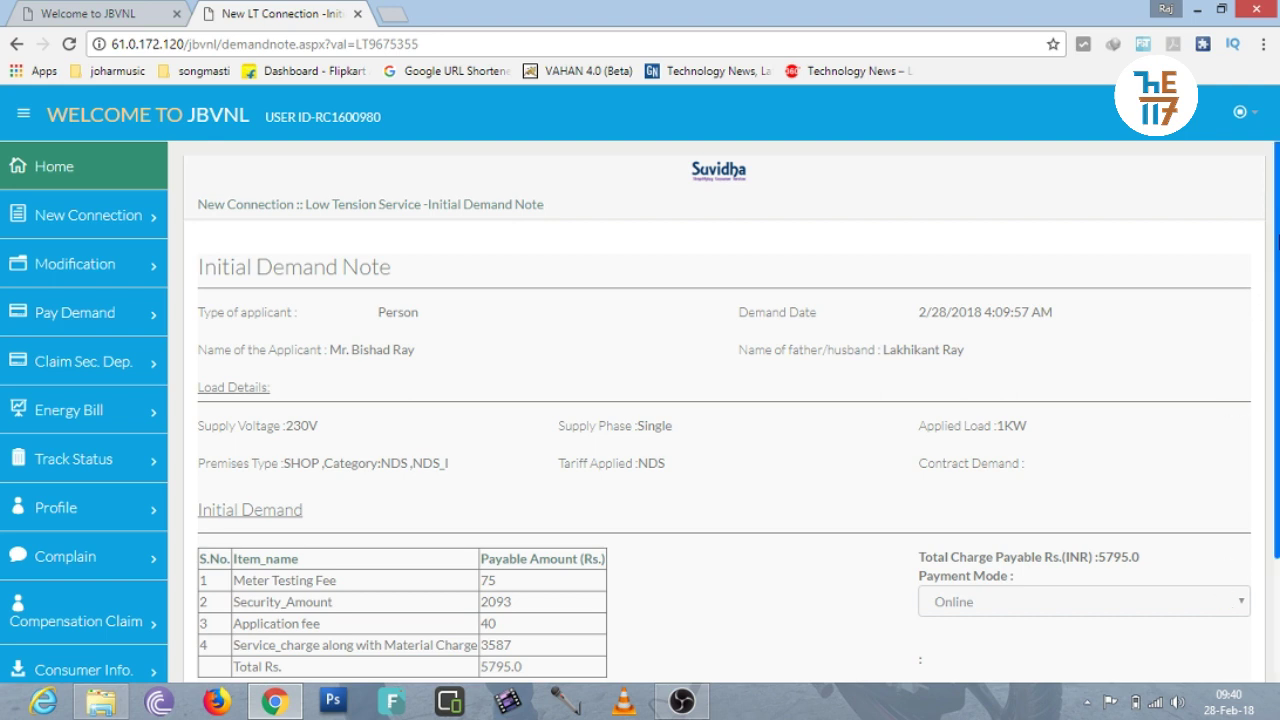
# Review the initial demand note and pay the Rs. 5795.0 online via Paynow.
pyautogui.scroll(-3, 1277, 240)
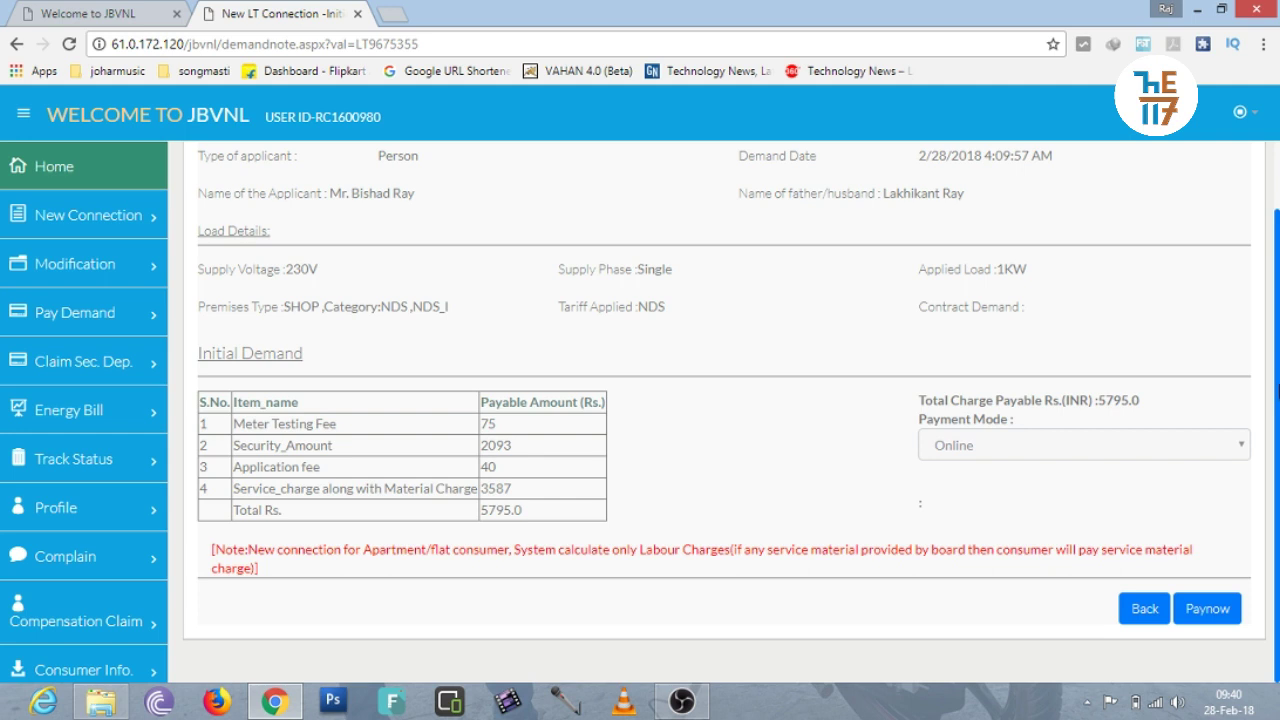
pyautogui.moveTo(1278, 385); pyautogui.dragTo(1277, 352)
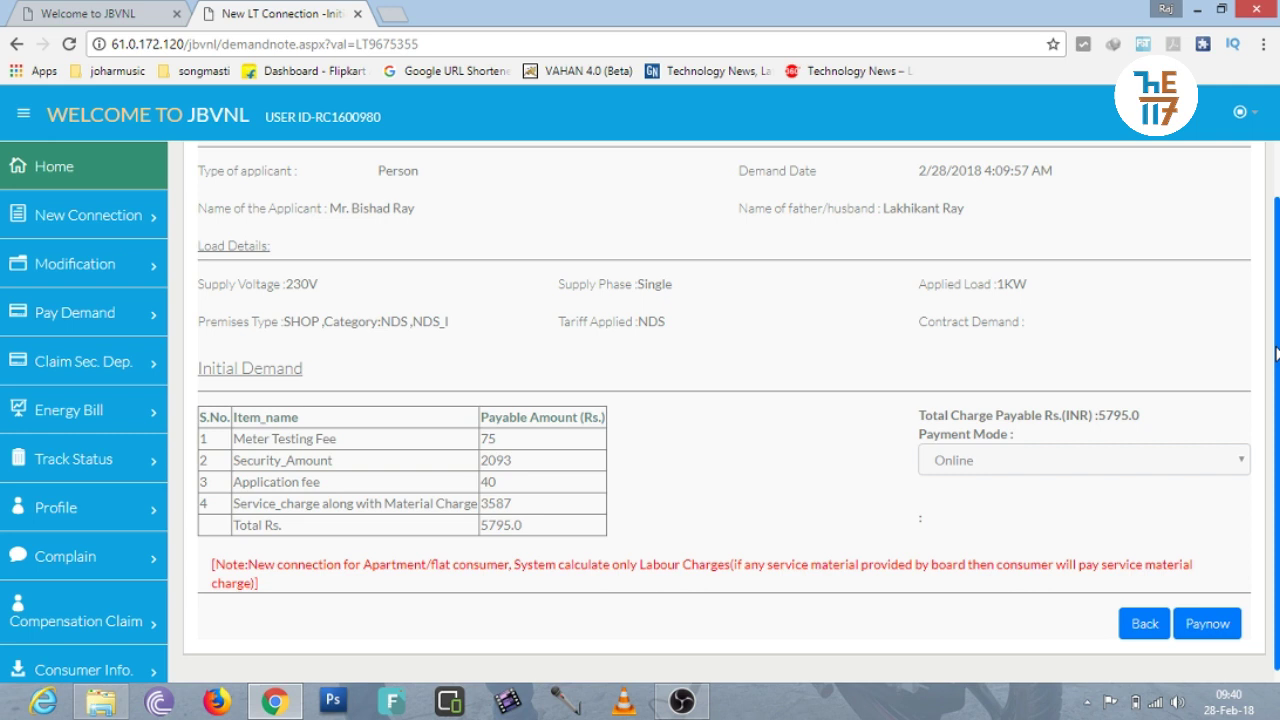
pyautogui.scroll(-1, 1276, 400)
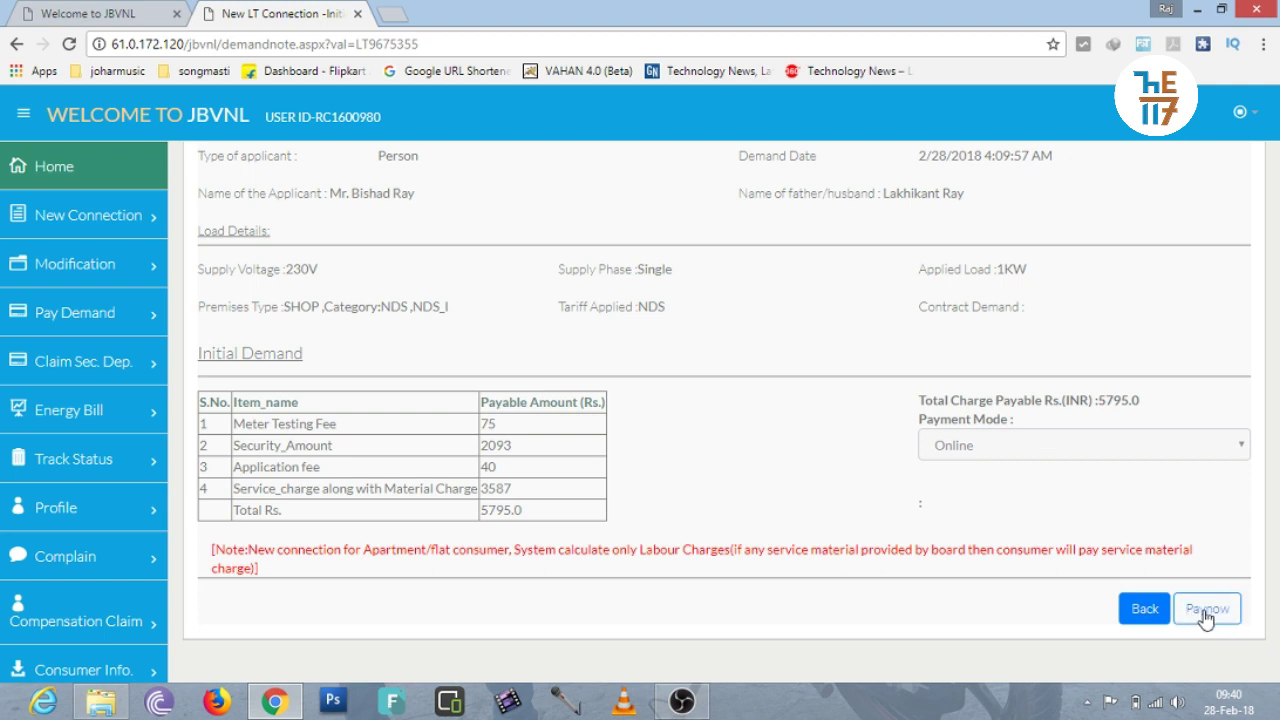
pyautogui.click(1205, 614)
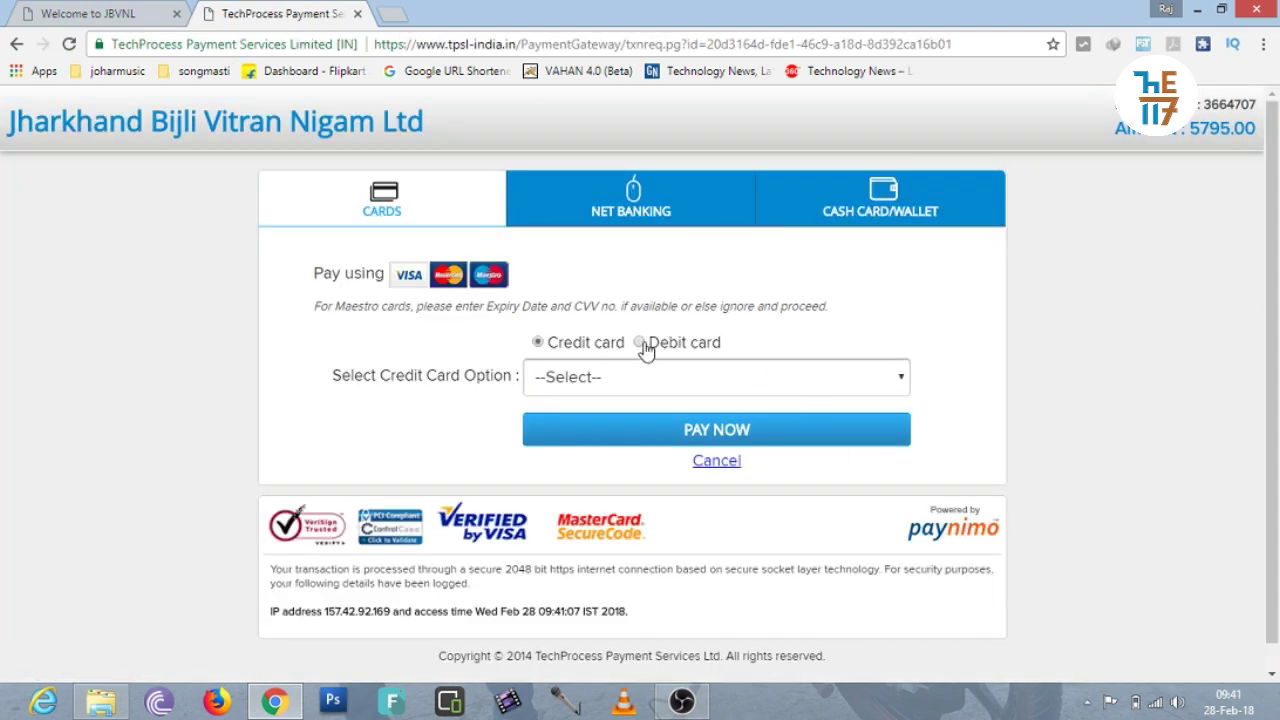
# Select Debit card payment with VISA as the card type.
pyautogui.click(640, 344)
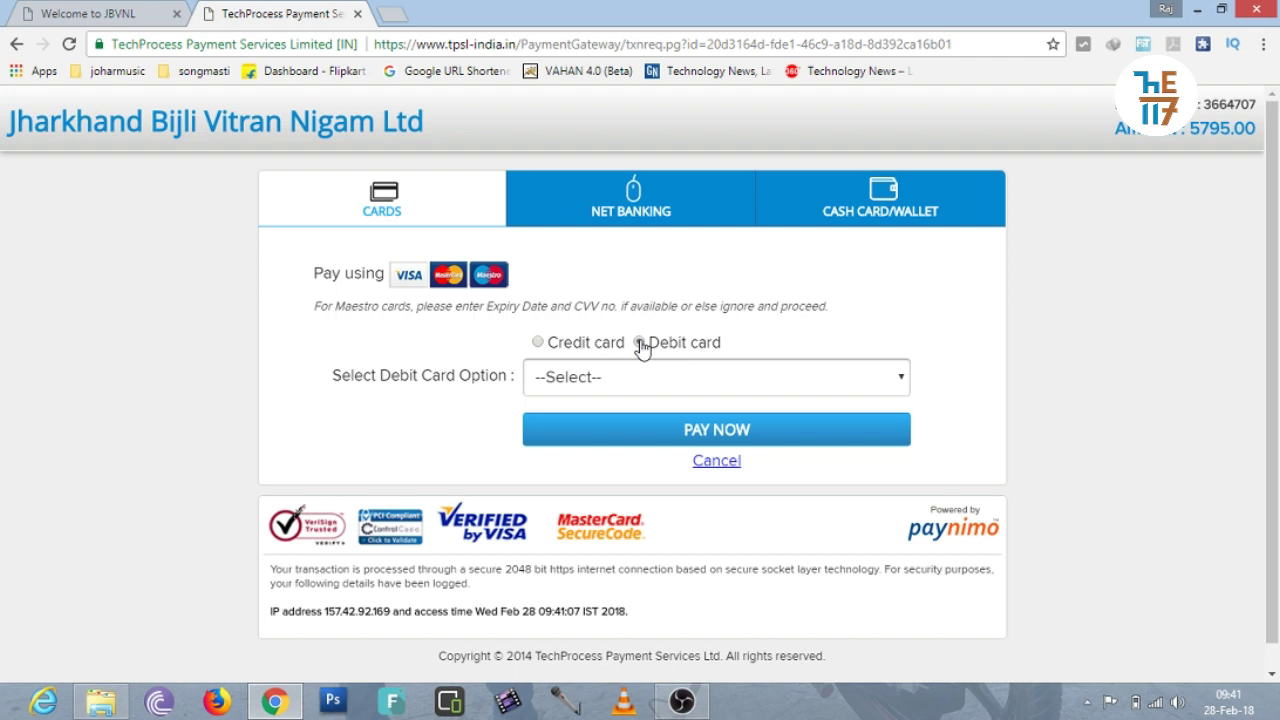
pyautogui.click(730, 390)
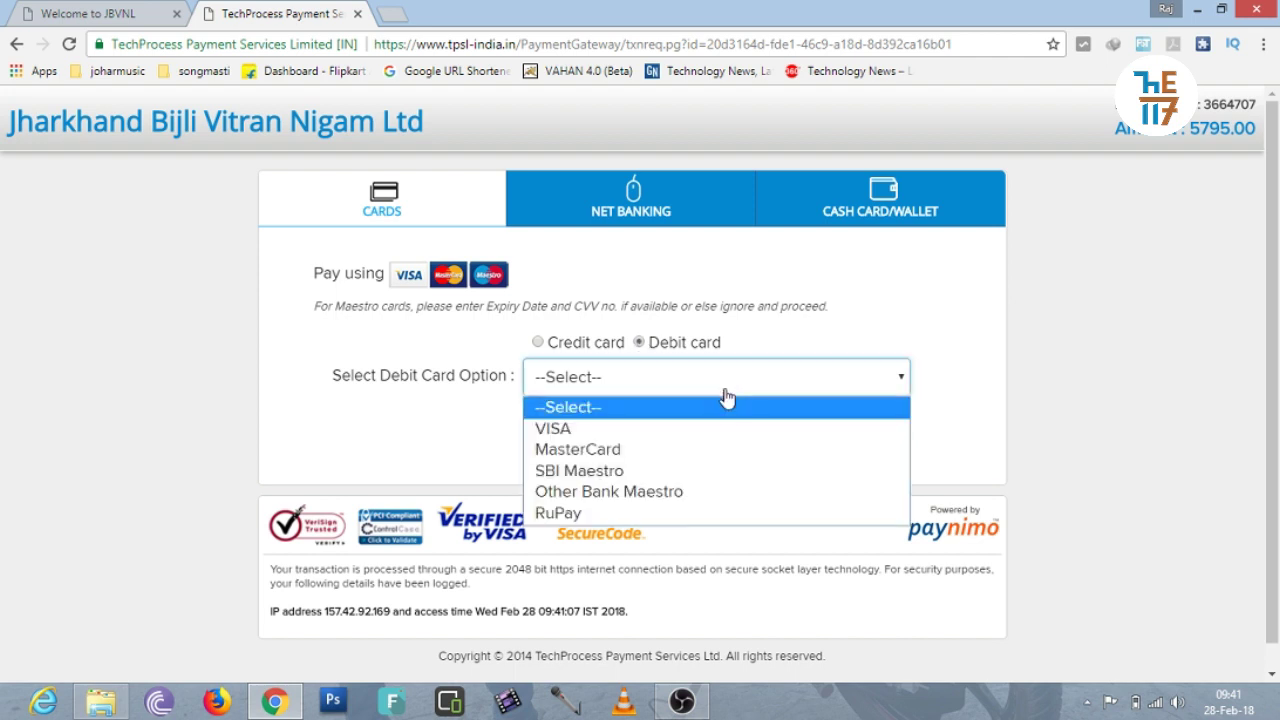
pyautogui.click(731, 432)
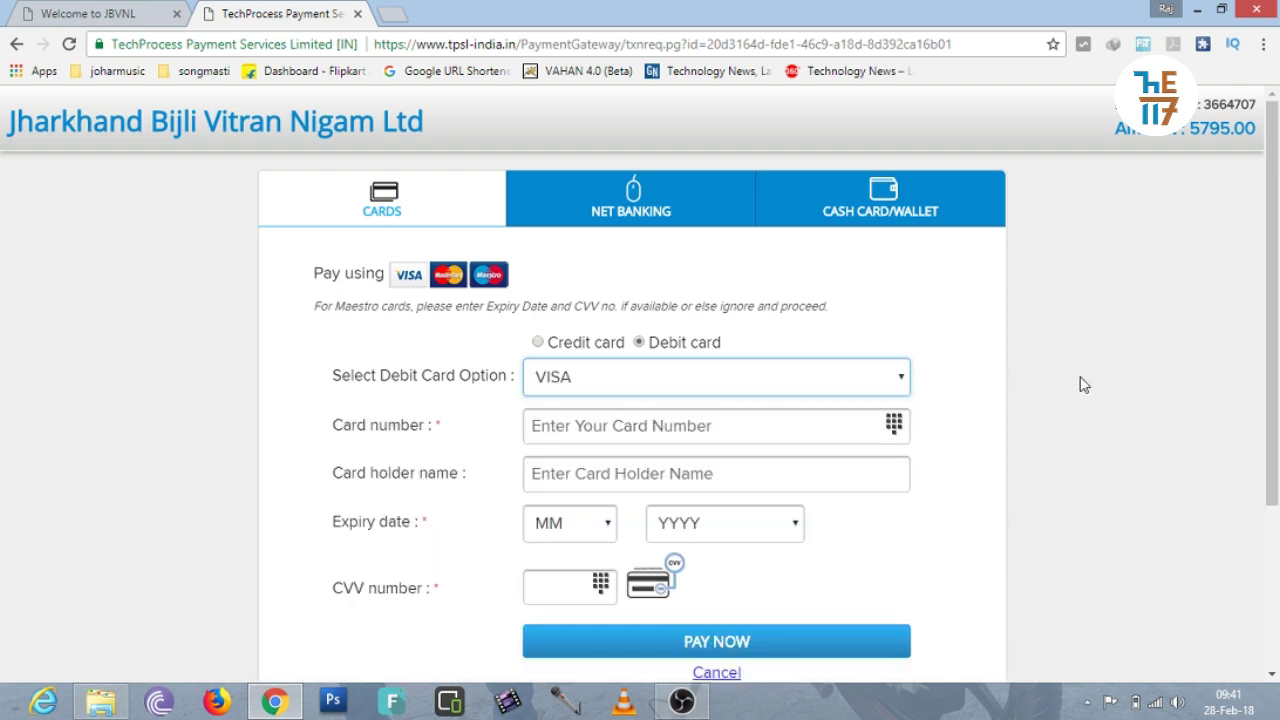
# Look at the CASH CARD/WALLET options without choosing one, then close the TechProcess tab.
pyautogui.moveTo(1275, 313)
pyautogui.mouseDown()
pyautogui.moveTo(1278, 527)
pyautogui.moveTo(1276, 292)
pyautogui.mouseUp()
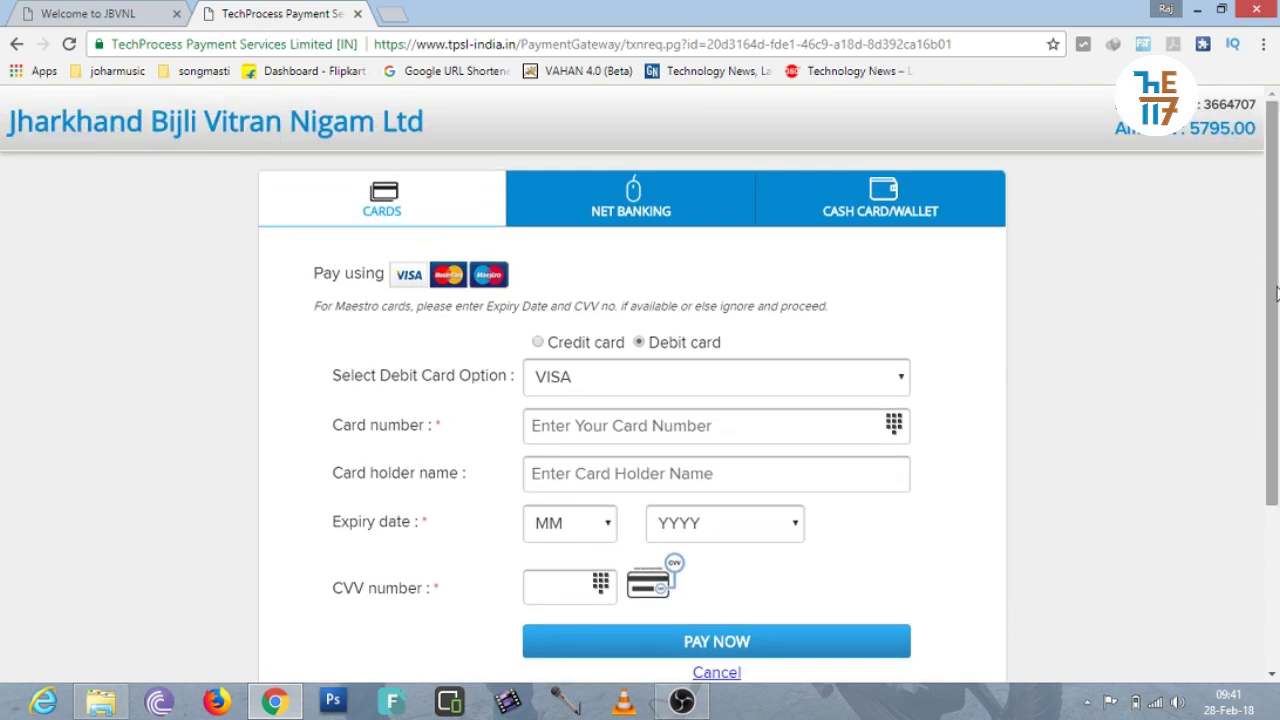
pyautogui.click(957, 224)
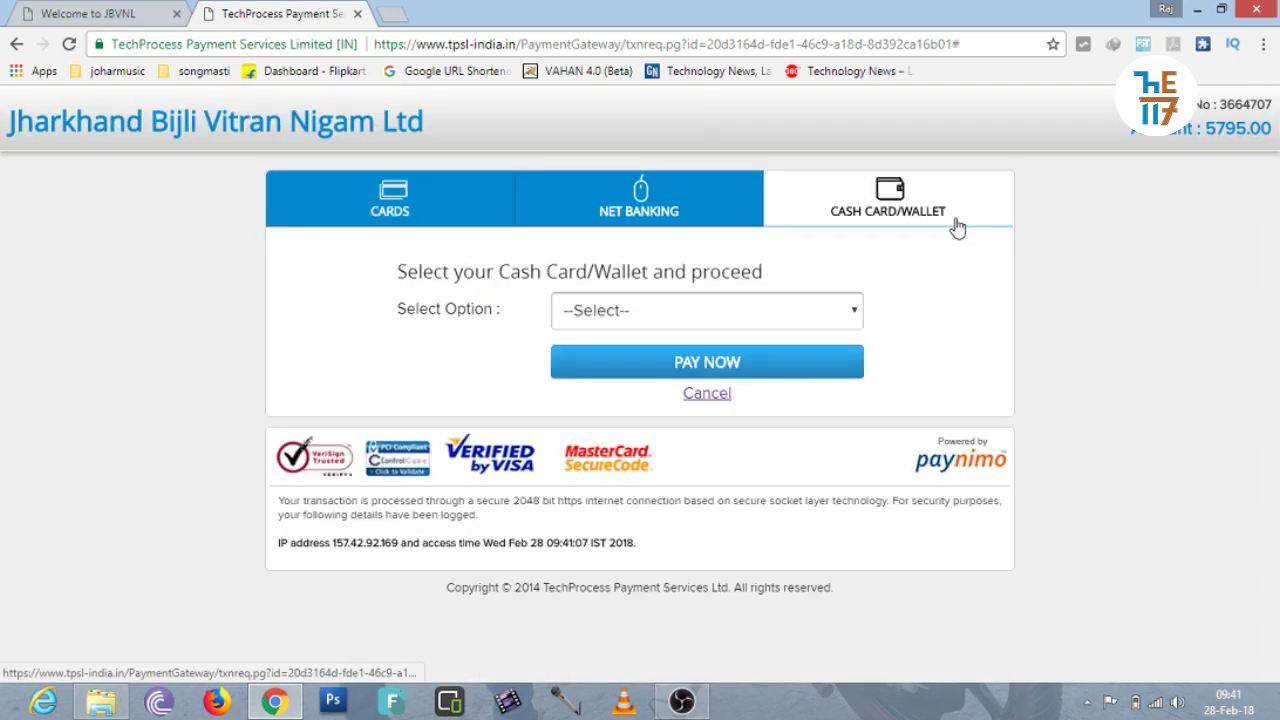
pyautogui.click(806, 316)
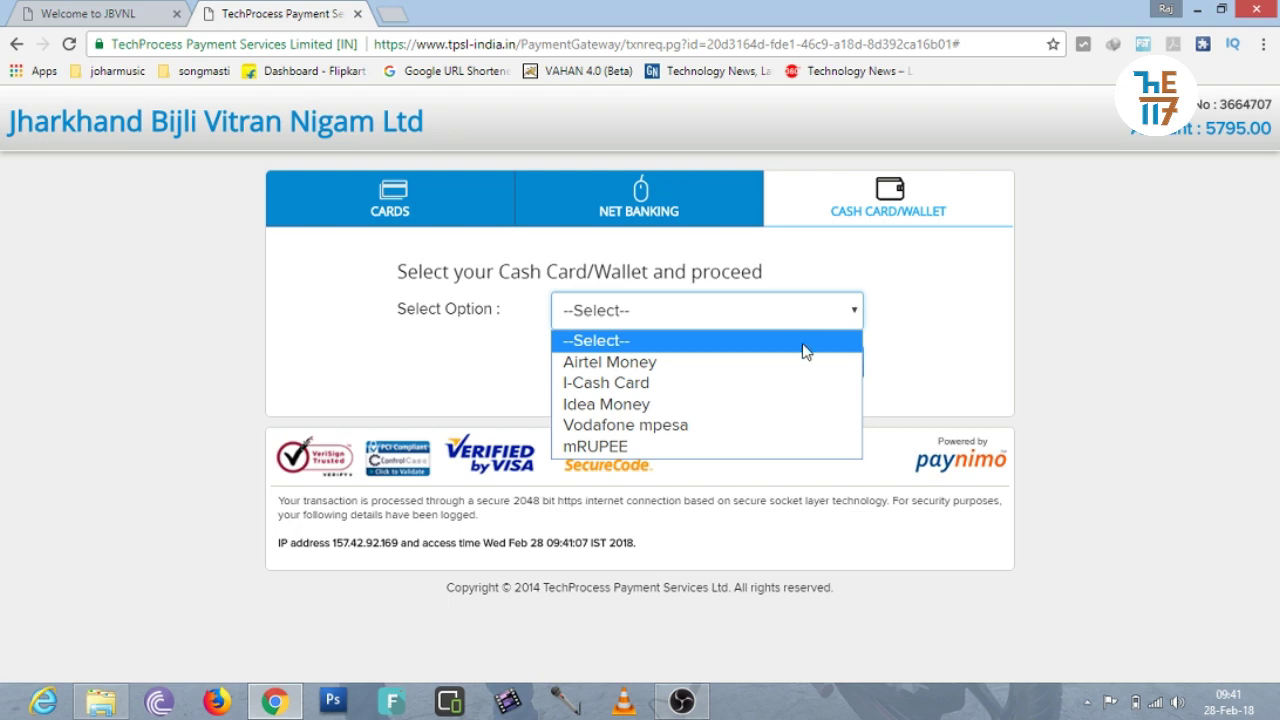
pyautogui.click(1073, 343)
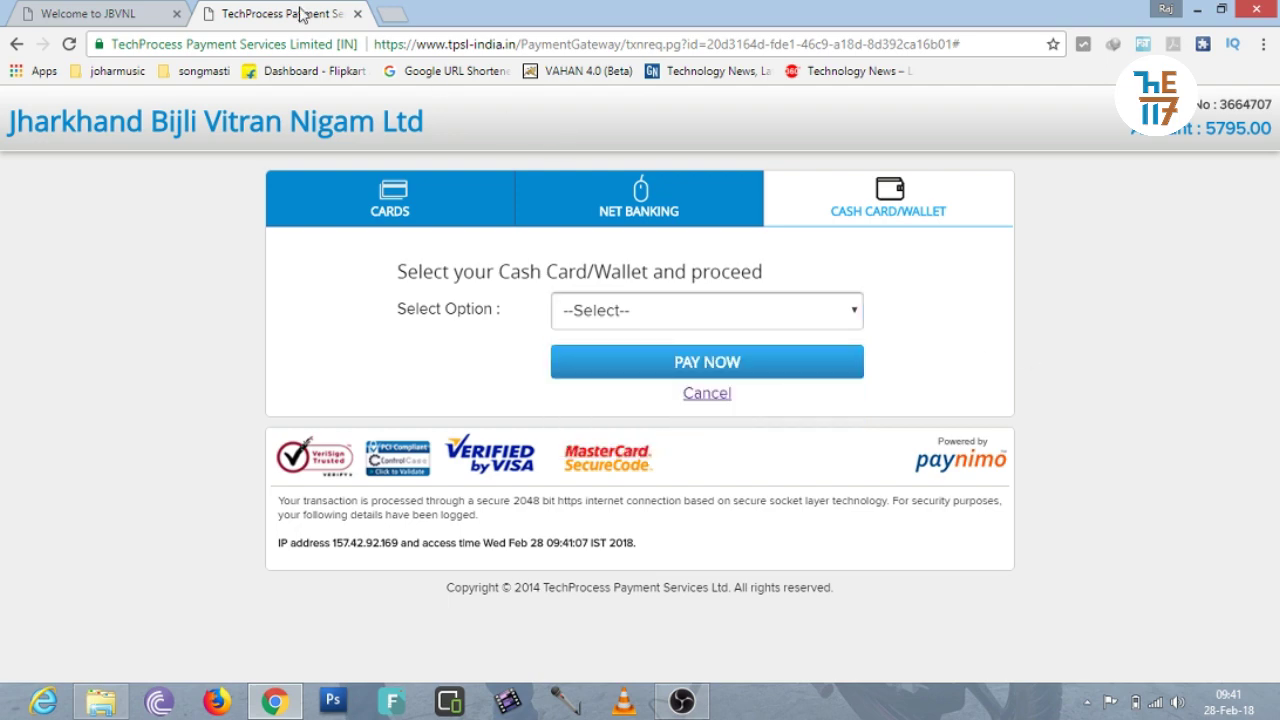
pyautogui.click(357, 13)
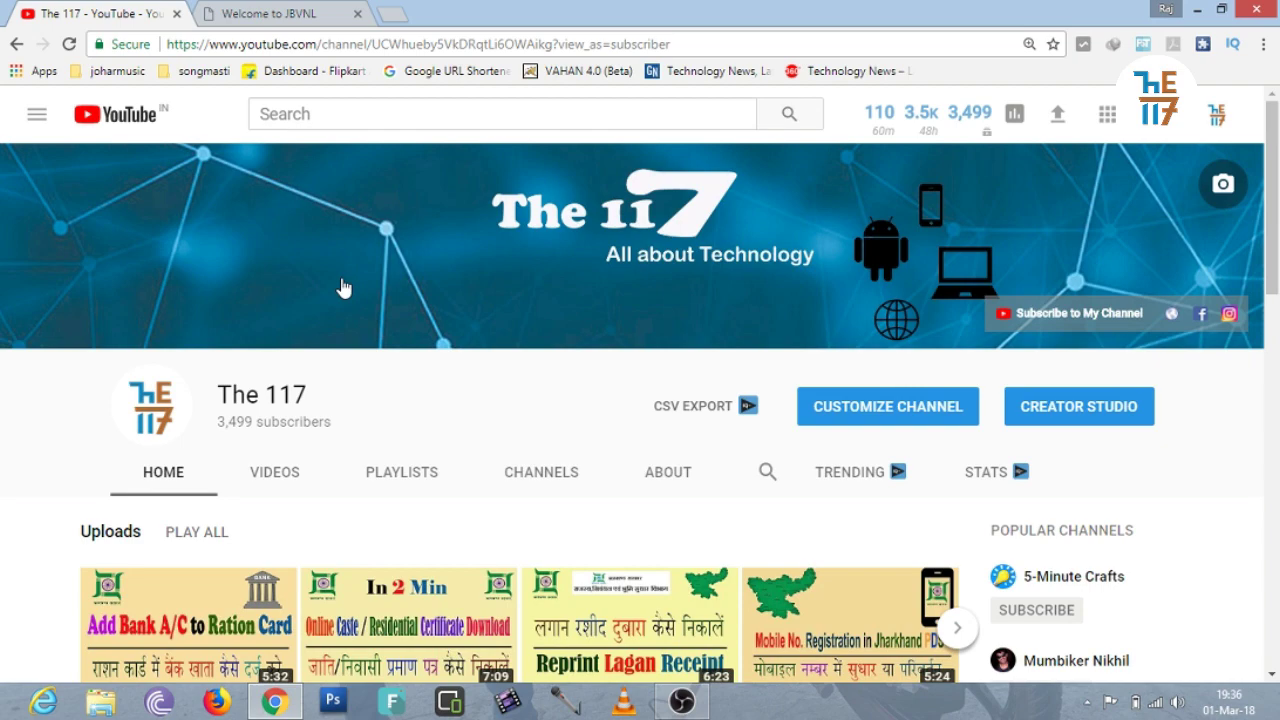
# Return to the Welcome to JBVNL tab and show its Consumer Services menu.
pyautogui.click(270, 14)
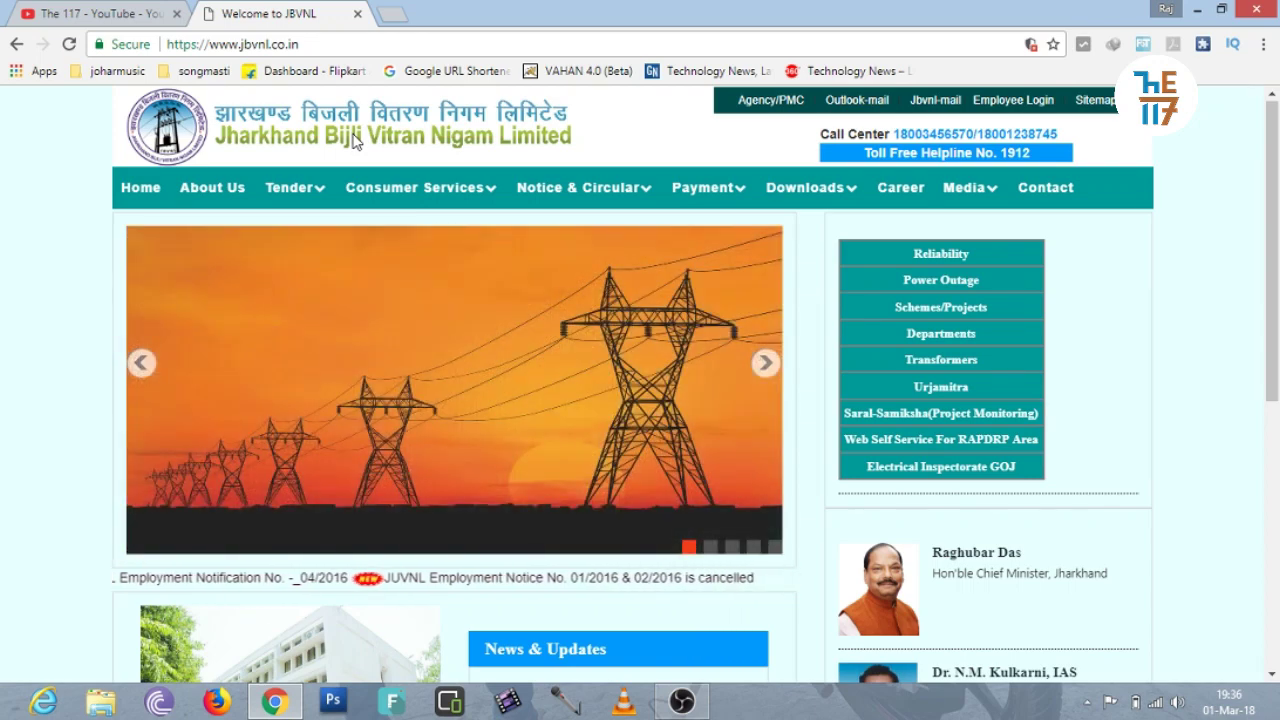
pyautogui.moveTo(440, 190)
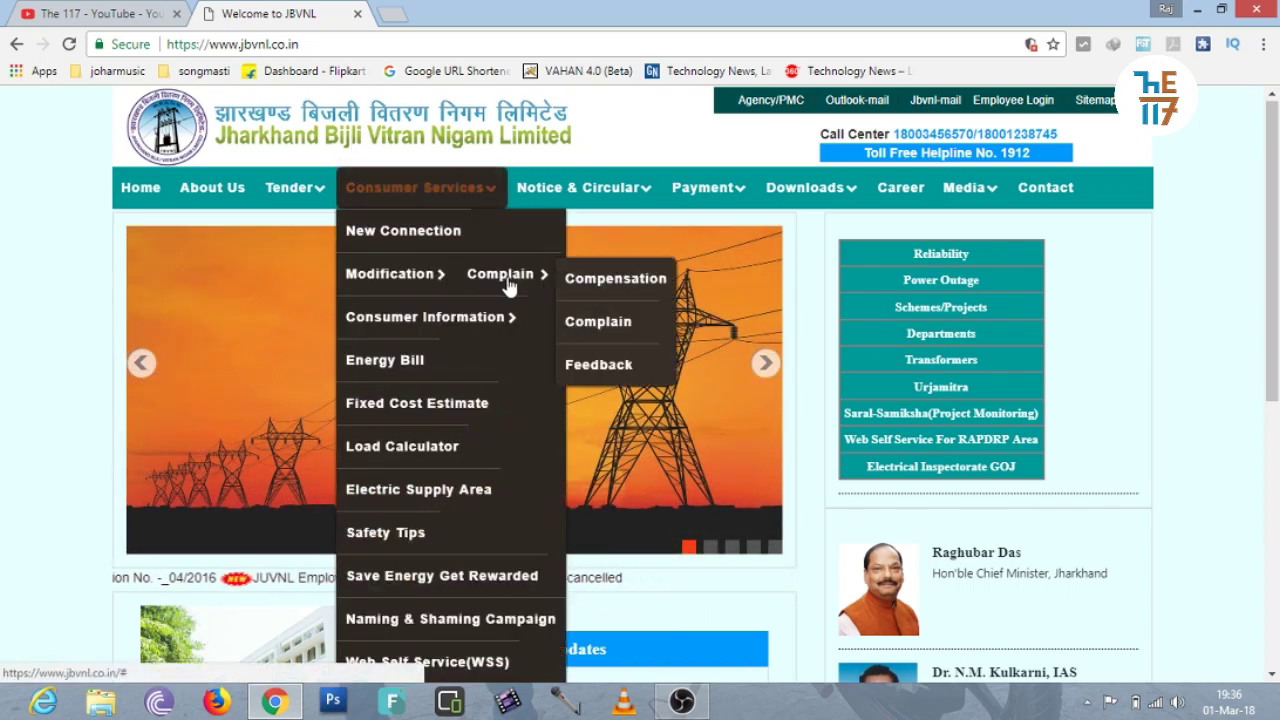